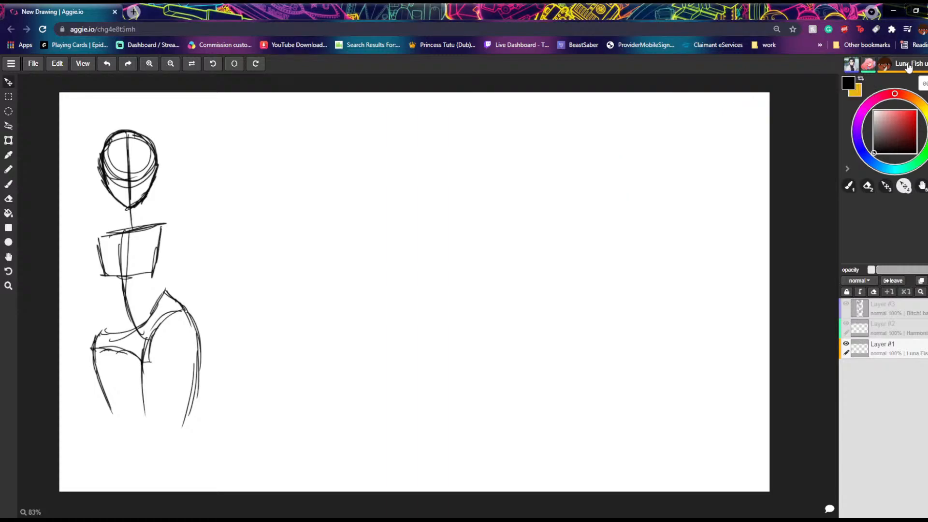
Step: Switch to the Brush tool
click(906, 65)
click(818, 70)
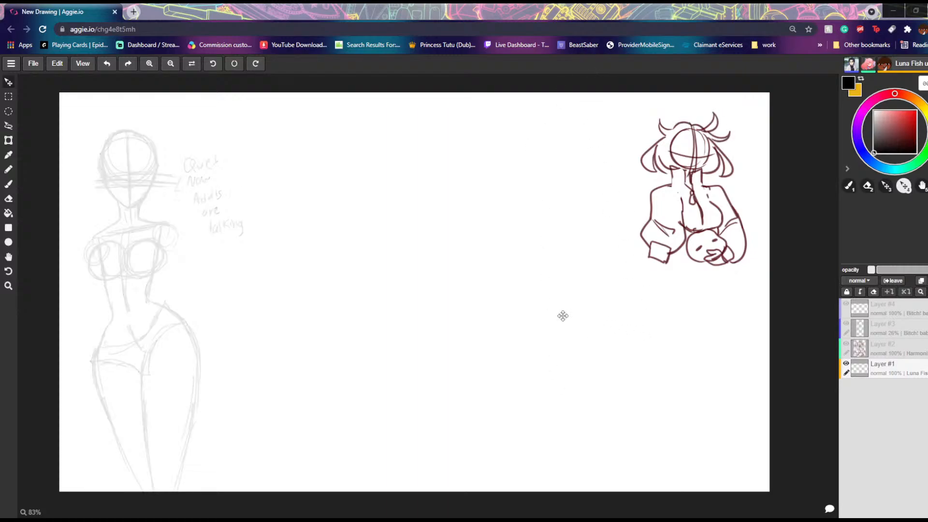
click(8, 171)
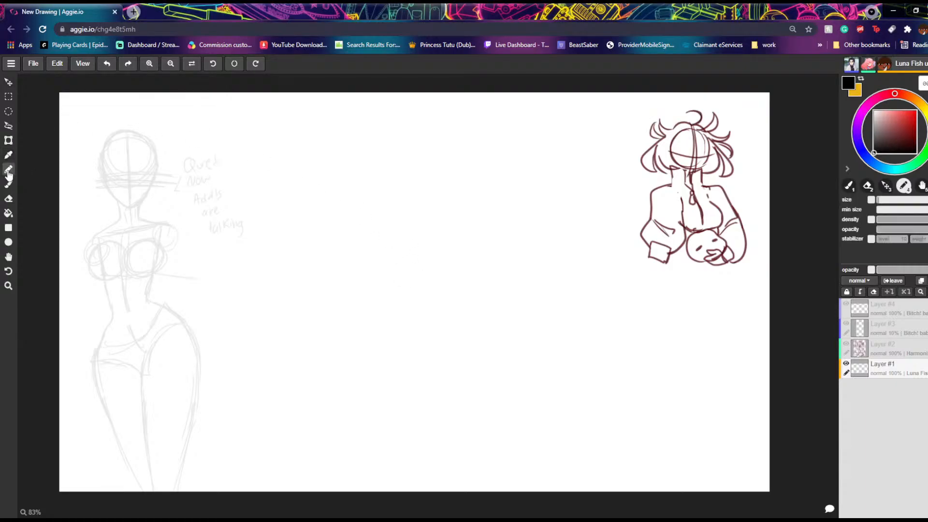
click(9, 183)
Step: Try black zigzag strokes and a freehand circle in the middle of the canvas, and undo them
mouse_move(498, 189)
mouse_down()
mouse_move(539, 311)
mouse_move(534, 364)
mouse_up()
drag(476, 191, 522, 323)
mouse_move(477, 209)
mouse_down()
mouse_move(468, 244)
mouse_move(450, 242)
mouse_up()
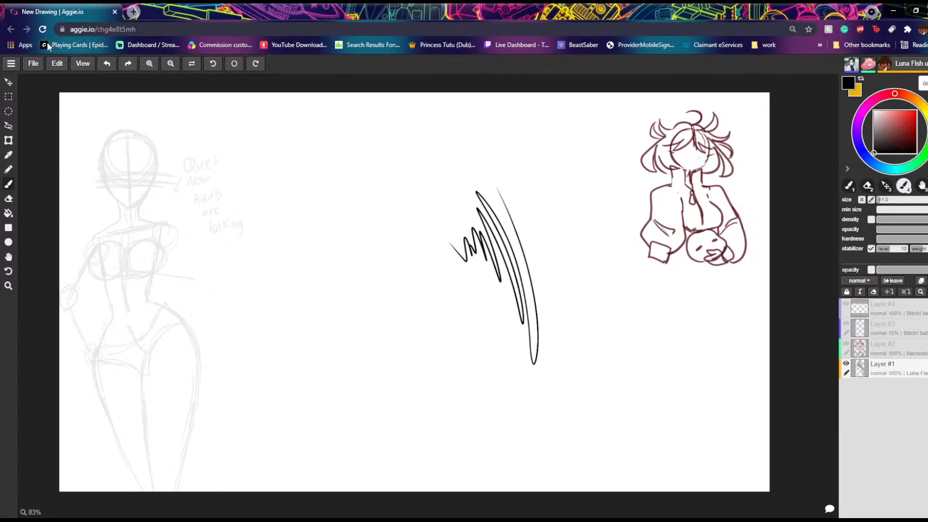
click(107, 65)
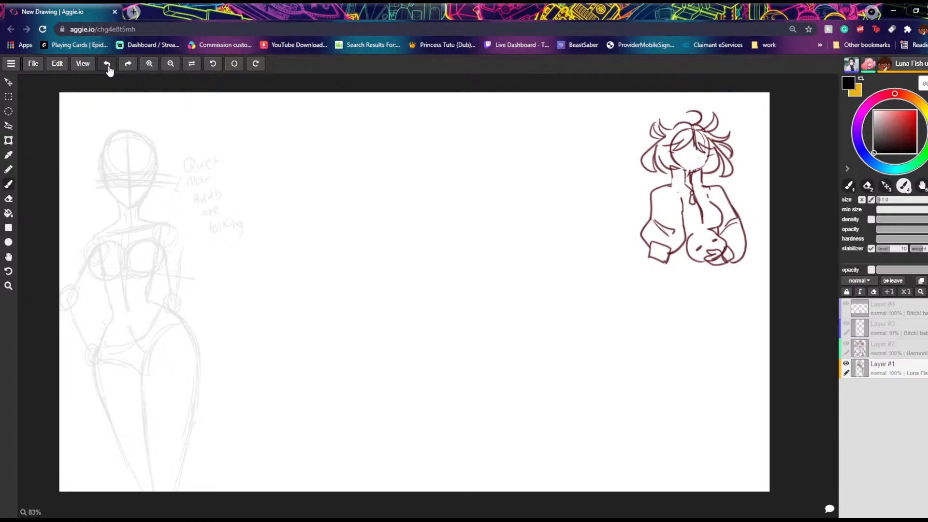
mouse_move(439, 240)
mouse_down()
mouse_move(539, 207)
mouse_move(454, 258)
mouse_up()
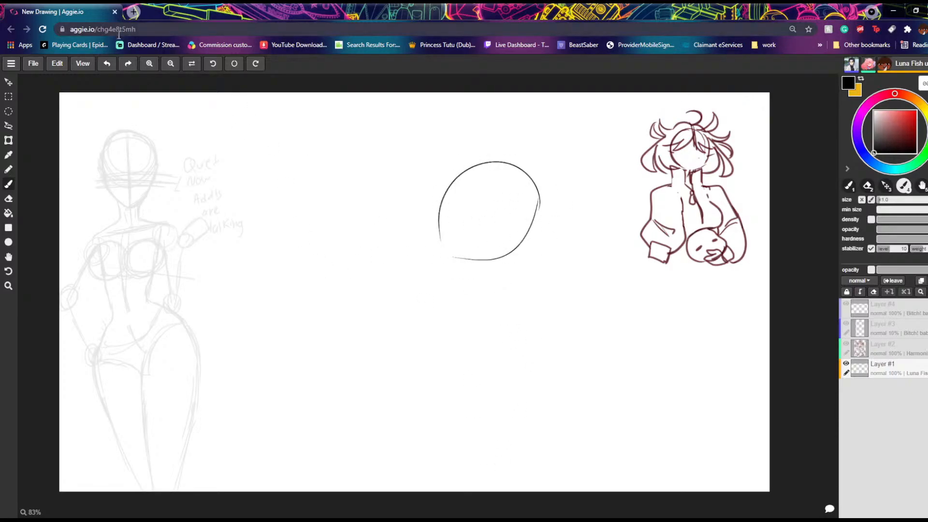
click(108, 64)
click(107, 64)
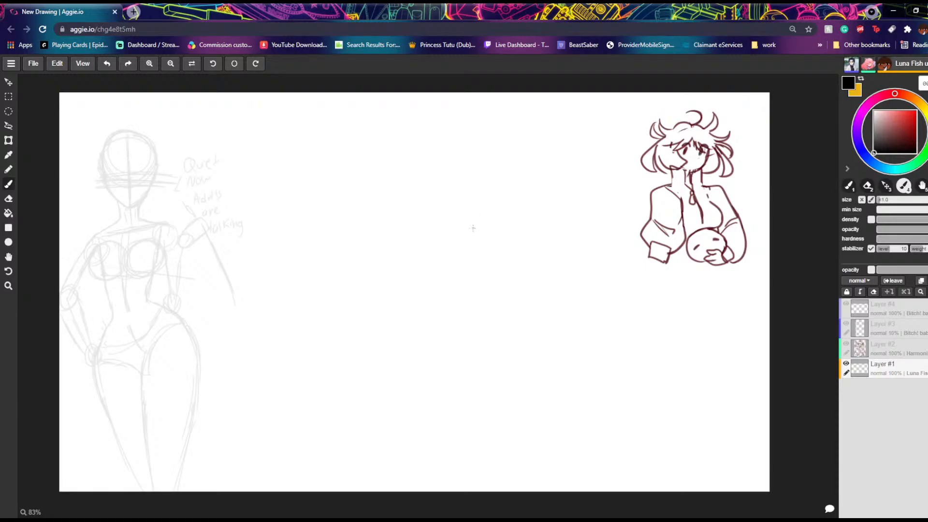
Step: Try a short curved black stroke in the blank middle area and undo it
click(412, 513)
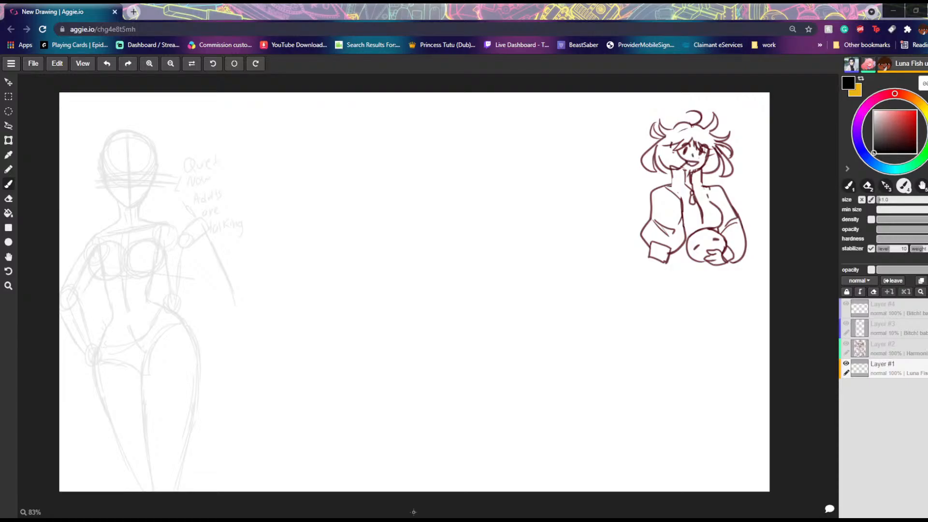
click(413, 512)
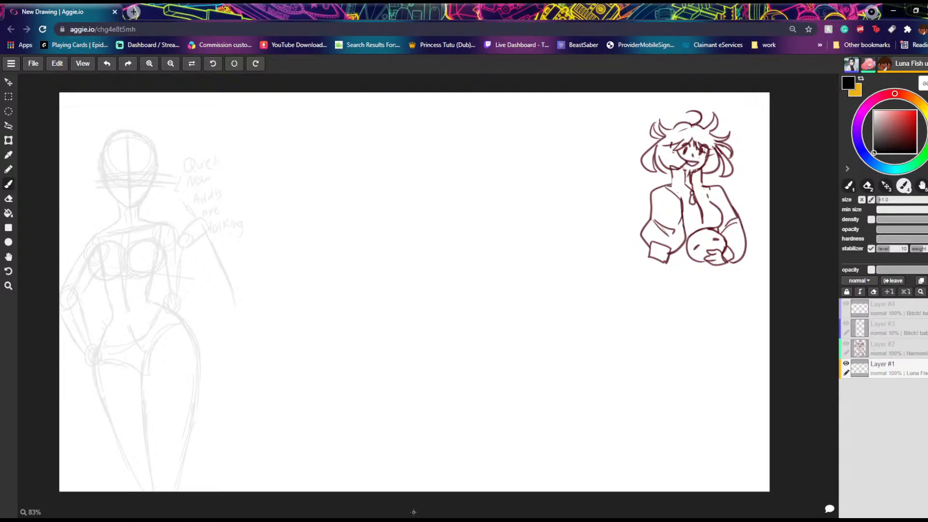
drag(513, 192, 504, 284)
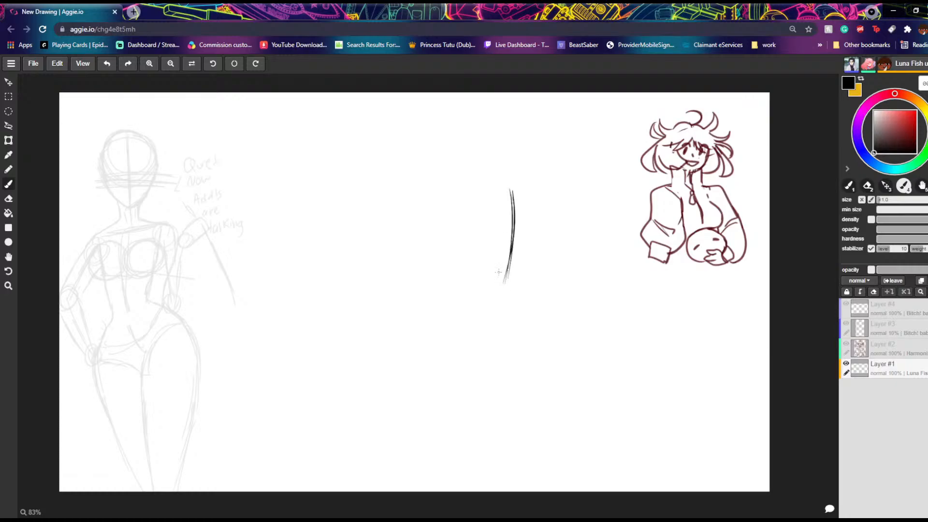
click(109, 65)
click(110, 65)
click(109, 64)
click(126, 65)
click(109, 64)
Step: Sketch a rough head circle with a jaw stroke in the middle of the canvas, and undo the strokes
mouse_move(464, 237)
mouse_down()
mouse_move(436, 186)
mouse_move(493, 202)
mouse_move(433, 232)
mouse_move(444, 239)
mouse_move(424, 201)
mouse_move(469, 231)
mouse_move(483, 189)
mouse_move(492, 202)
mouse_move(483, 250)
mouse_up()
drag(495, 200, 479, 256)
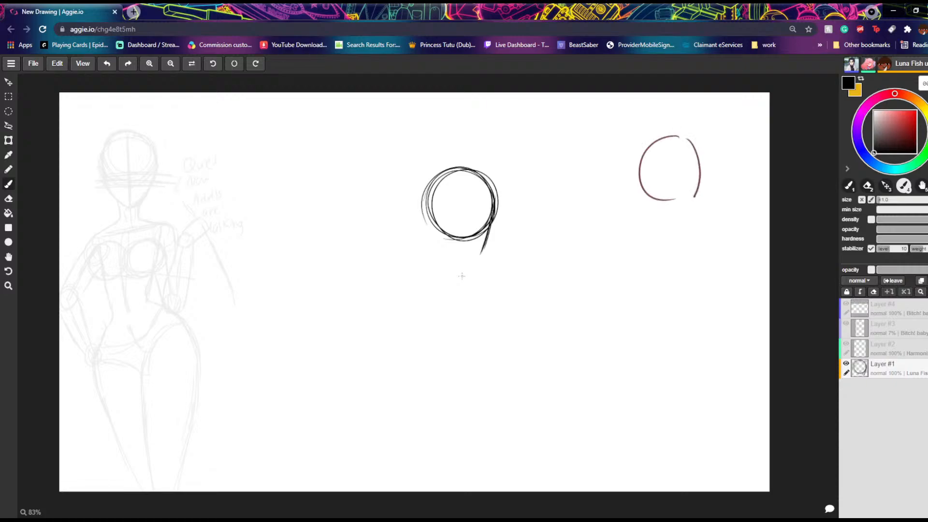
click(107, 63)
click(107, 64)
click(108, 63)
click(108, 63)
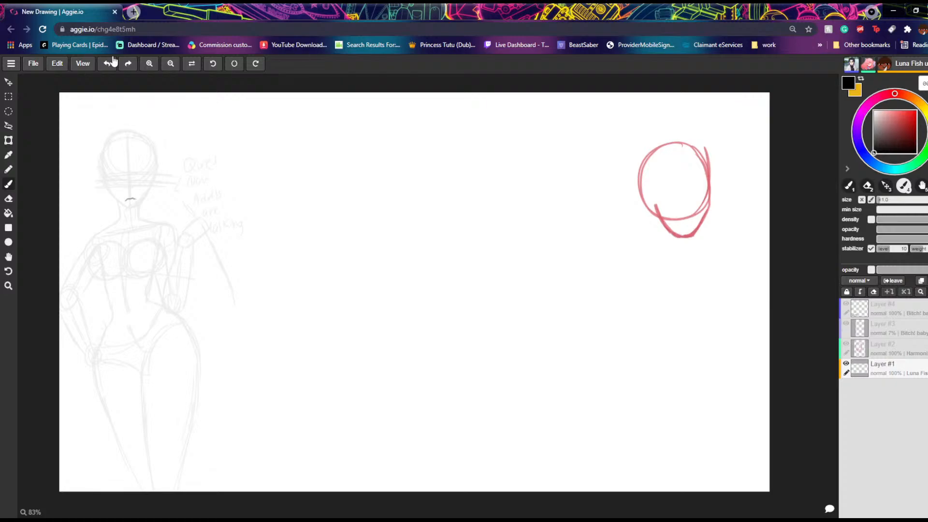
Step: Sketch a small black head outline with a neck and curved shoulder base, and try hatching the neck before undoing the hatching
drag(489, 191, 489, 231)
mouse_move(479, 176)
mouse_down()
mouse_move(490, 204)
mouse_move(481, 185)
mouse_move(441, 191)
mouse_move(434, 204)
mouse_move(488, 243)
mouse_move(468, 249)
mouse_move(434, 217)
mouse_move(450, 241)
mouse_move(445, 259)
mouse_move(468, 262)
mouse_move(447, 253)
mouse_move(427, 268)
mouse_move(489, 275)
mouse_move(425, 268)
mouse_move(487, 276)
mouse_up()
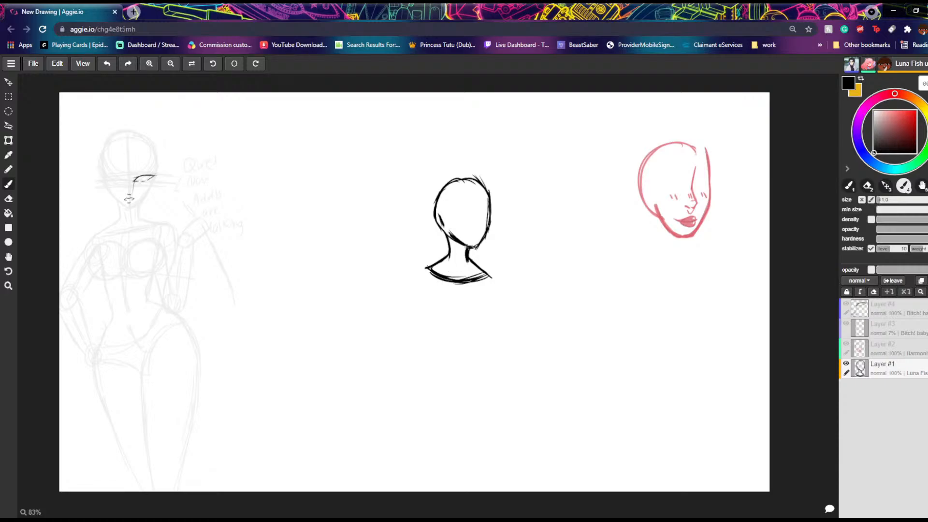
mouse_move(482, 273)
mouse_down()
mouse_move(462, 279)
mouse_move(433, 265)
mouse_move(458, 249)
mouse_move(446, 269)
mouse_move(449, 259)
mouse_move(452, 272)
mouse_move(469, 277)
mouse_move(479, 268)
mouse_move(460, 273)
mouse_up()
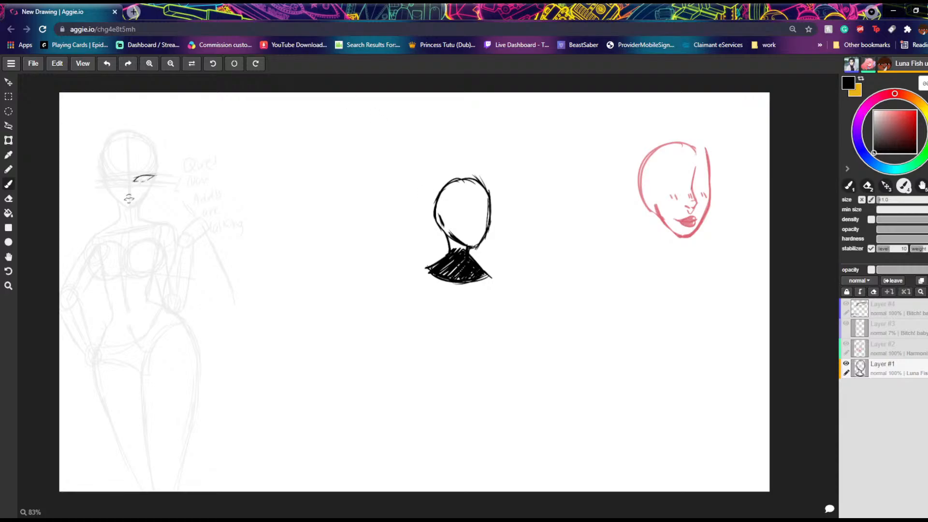
click(107, 64)
click(108, 64)
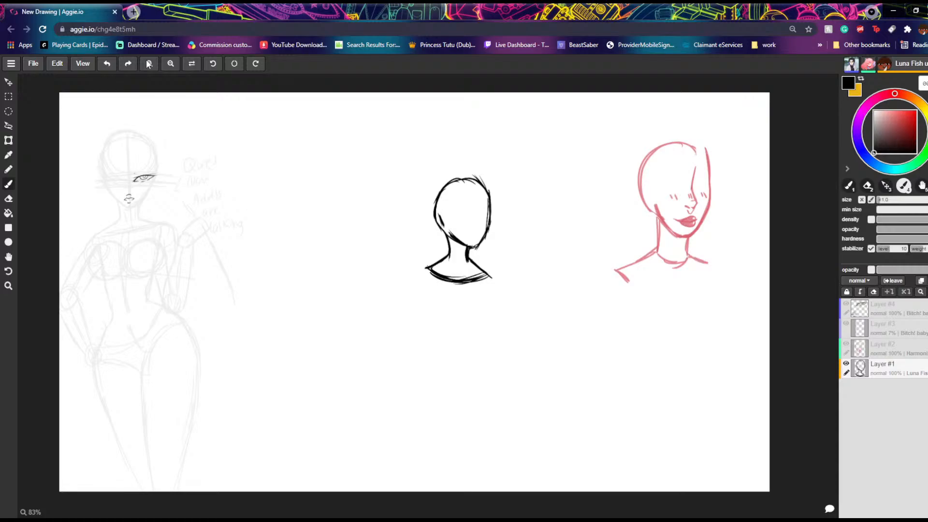
Step: Trim the curved shoulder base of the small bust with the Eraser and redraw its line with the Brush
key(e)
mouse_move(445, 269)
mouse_down()
mouse_move(458, 294)
mouse_move(492, 273)
mouse_move(440, 284)
mouse_move(487, 281)
mouse_move(428, 273)
mouse_move(411, 258)
mouse_up()
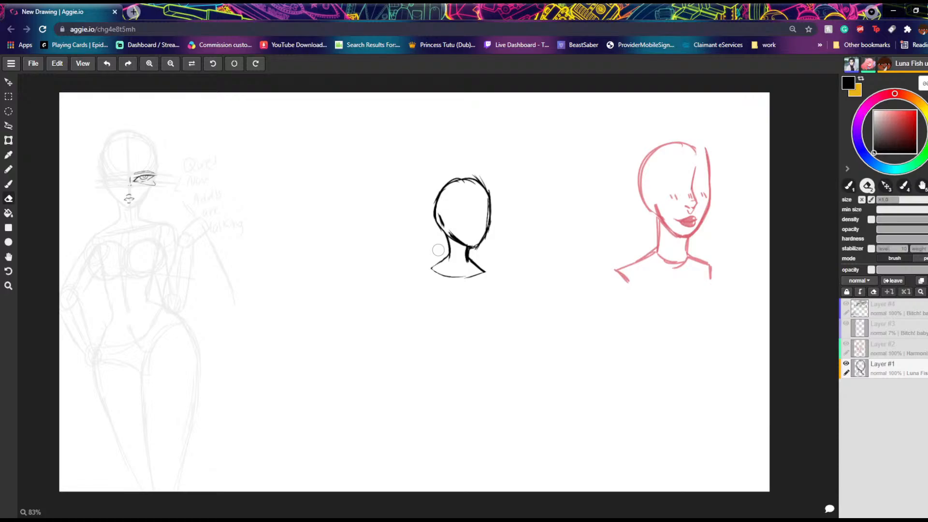
key(4)
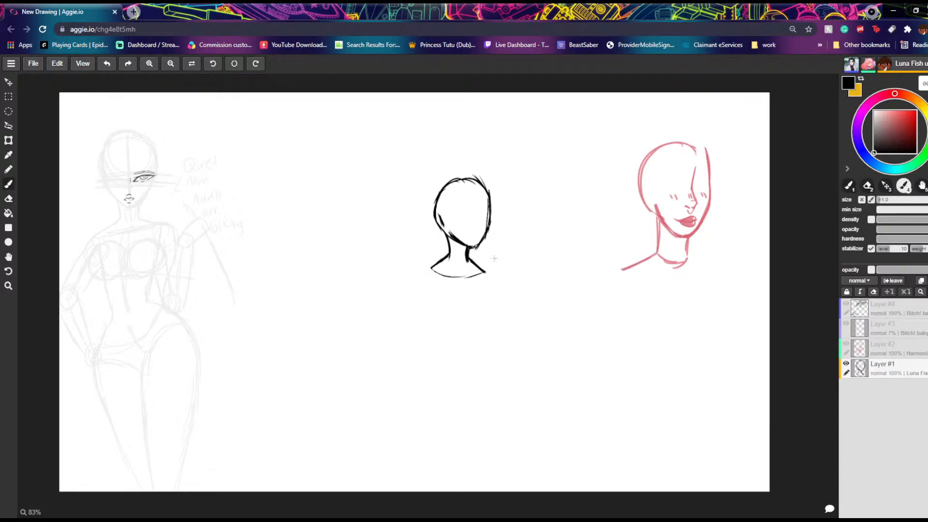
mouse_move(487, 271)
mouse_down()
mouse_move(447, 277)
mouse_move(431, 263)
mouse_up()
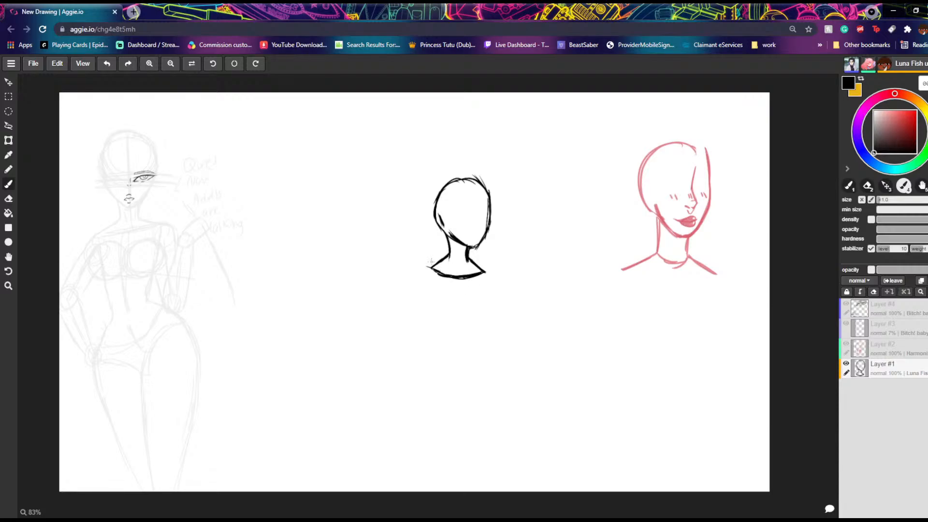
click(106, 64)
drag(433, 269, 444, 275)
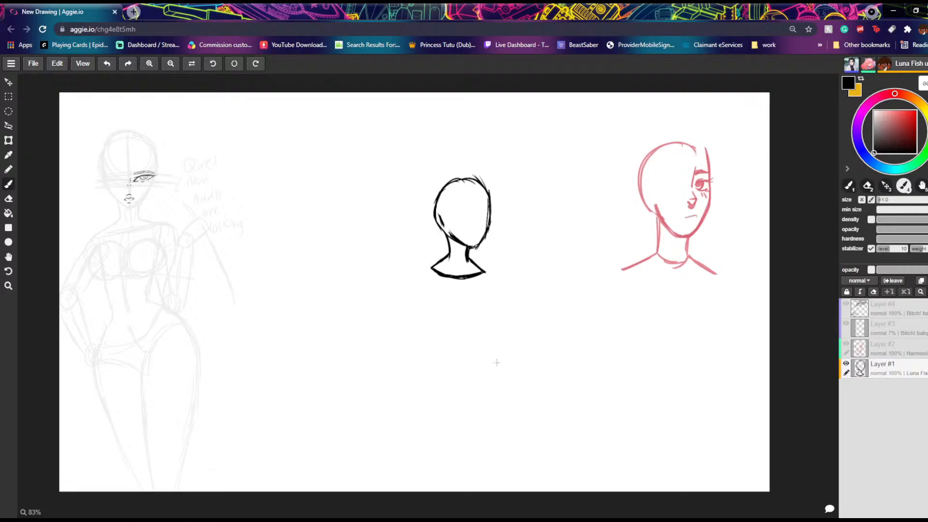
Step: Add facial guidelines, simple features and an ear to the small head, and draw a fringe with a side lock
mouse_move(468, 181)
mouse_down()
mouse_move(472, 243)
mouse_move(444, 221)
mouse_move(487, 212)
mouse_move(452, 212)
mouse_move(481, 232)
mouse_move(462, 232)
mouse_move(469, 241)
mouse_move(477, 240)
mouse_move(433, 216)
mouse_move(439, 229)
mouse_up()
click(107, 63)
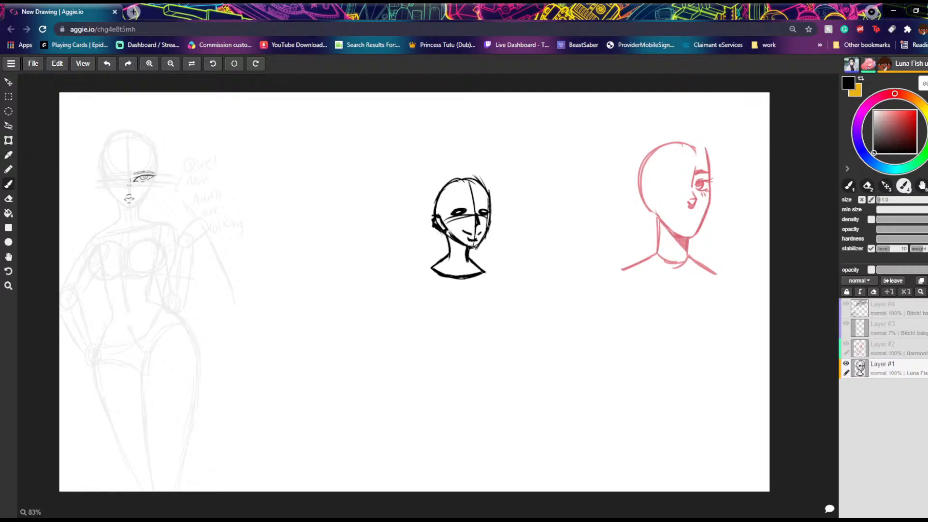
mouse_move(482, 183)
mouse_down()
mouse_move(493, 211)
mouse_move(441, 217)
mouse_move(455, 232)
mouse_up()
mouse_move(447, 223)
mouse_down()
mouse_move(460, 217)
mouse_move(457, 239)
mouse_up()
drag(458, 240, 449, 259)
drag(457, 244, 446, 257)
drag(451, 243, 442, 254)
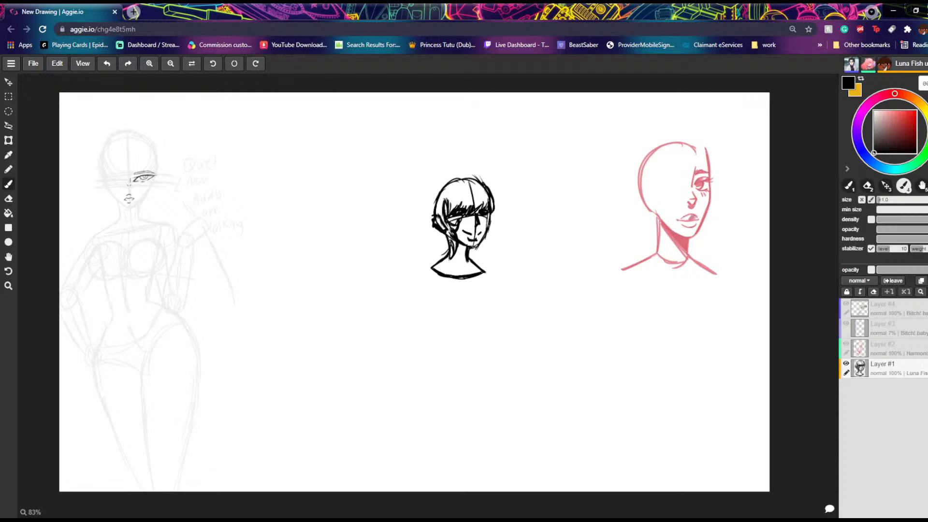
Step: Draw shoulder-length hair around the crown and down both sides of the small head
drag(450, 238, 452, 246)
mouse_move(486, 212)
mouse_down()
mouse_move(476, 254)
mouse_move(481, 236)
mouse_move(476, 255)
mouse_move(494, 251)
mouse_up()
mouse_move(498, 191)
mouse_down()
mouse_move(498, 251)
mouse_move(493, 262)
mouse_move(476, 258)
mouse_move(494, 231)
mouse_up()
mouse_move(476, 175)
mouse_down()
mouse_move(492, 193)
mouse_move(489, 184)
mouse_move(442, 178)
mouse_move(423, 234)
mouse_up()
mouse_move(434, 193)
mouse_down()
mouse_move(425, 251)
mouse_move(450, 254)
mouse_up()
key(ctrl+z)
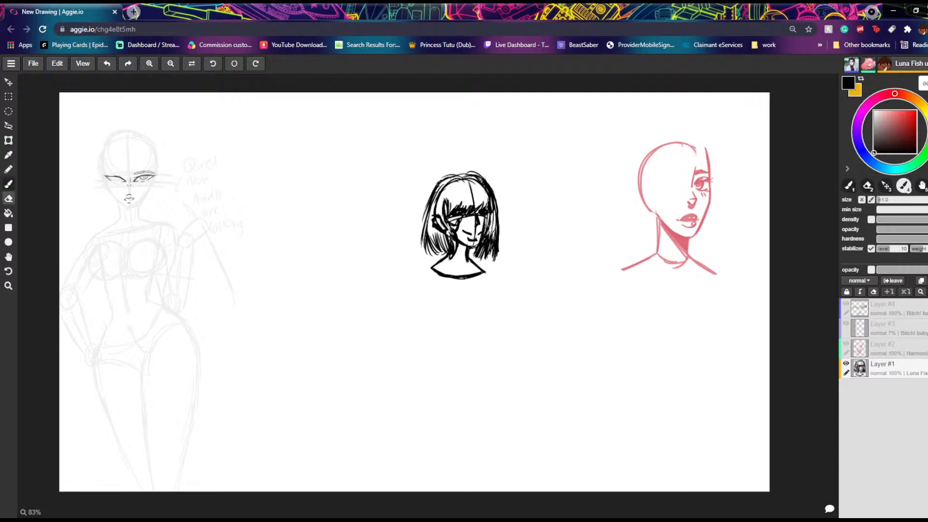
Step: Erase the entire small black portrait from the middle of the canvas
click(8, 199)
drag(498, 260, 497, 201)
mouse_move(496, 157)
mouse_down()
mouse_move(483, 273)
mouse_move(504, 200)
mouse_move(485, 276)
mouse_move(488, 218)
mouse_move(471, 264)
mouse_move(480, 202)
mouse_move(446, 293)
mouse_move(476, 164)
mouse_move(436, 288)
mouse_move(464, 153)
mouse_move(431, 272)
mouse_move(453, 154)
mouse_move(423, 264)
mouse_move(438, 168)
mouse_move(415, 235)
mouse_move(442, 187)
mouse_up()
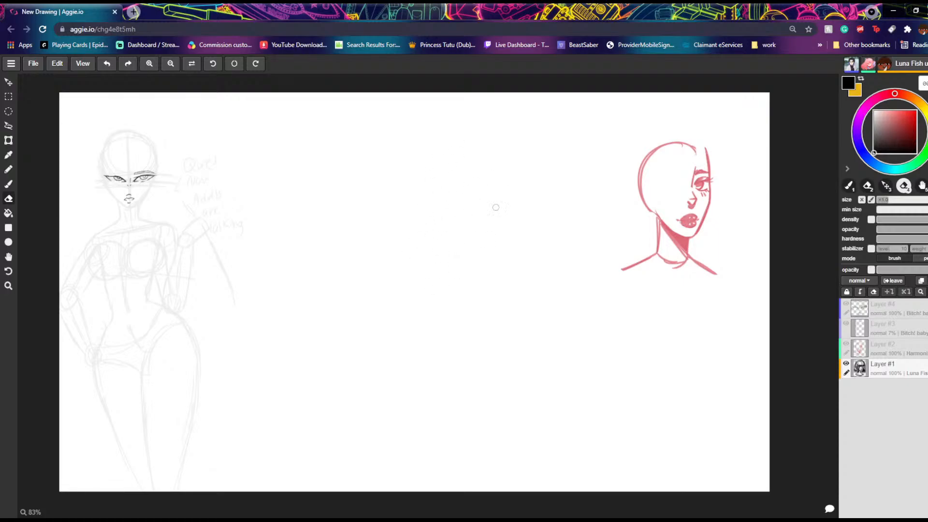
Step: Sketch a larger head outline with the black Brush in the middle of the canvas
click(10, 184)
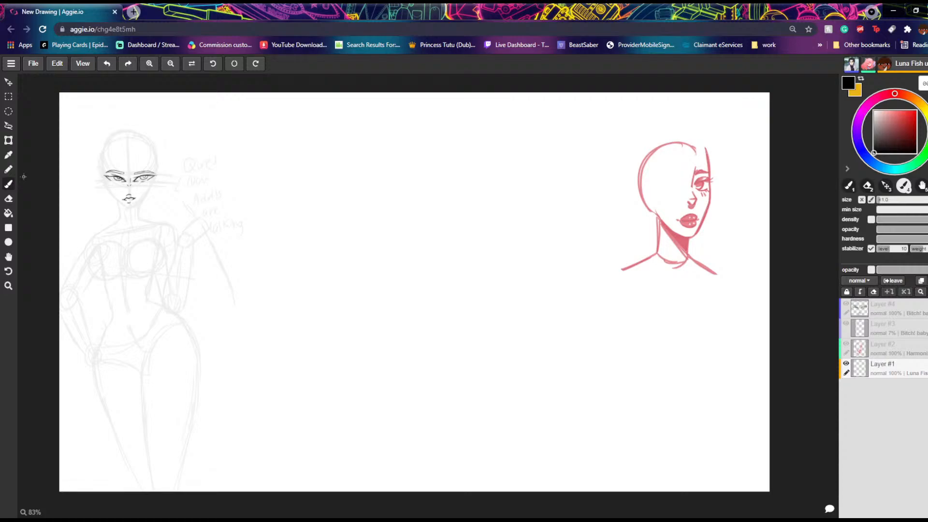
mouse_move(709, 170)
mouse_down()
mouse_move(715, 189)
mouse_move(693, 192)
mouse_up()
drag(451, 162, 461, 229)
drag(462, 180, 465, 240)
drag(463, 220, 458, 260)
mouse_move(464, 235)
mouse_down()
mouse_move(445, 269)
mouse_move(413, 271)
mouse_move(395, 255)
mouse_up()
mouse_move(463, 200)
mouse_down()
mouse_move(423, 148)
mouse_move(453, 178)
mouse_move(420, 165)
mouse_move(384, 171)
mouse_move(408, 159)
mouse_move(370, 193)
mouse_up()
mouse_move(402, 159)
mouse_down()
mouse_move(370, 195)
mouse_move(384, 242)
mouse_up()
Step: Draw the neck and a curved shoulder base beneath the large head, undoing the last unwanted strokes
mouse_move(381, 190)
mouse_down()
mouse_move(375, 232)
mouse_move(394, 298)
mouse_up()
mouse_move(423, 267)
mouse_down()
mouse_move(420, 288)
mouse_move(425, 281)
mouse_move(459, 301)
mouse_up()
drag(390, 281, 355, 300)
mouse_move(455, 300)
mouse_down()
mouse_move(401, 324)
mouse_move(382, 320)
mouse_move(399, 322)
mouse_up()
mouse_move(358, 298)
mouse_down()
mouse_move(434, 321)
mouse_move(389, 321)
mouse_up()
drag(373, 305, 427, 320)
mouse_move(393, 279)
mouse_down()
mouse_move(366, 298)
mouse_move(379, 291)
mouse_up()
click(107, 64)
click(108, 64)
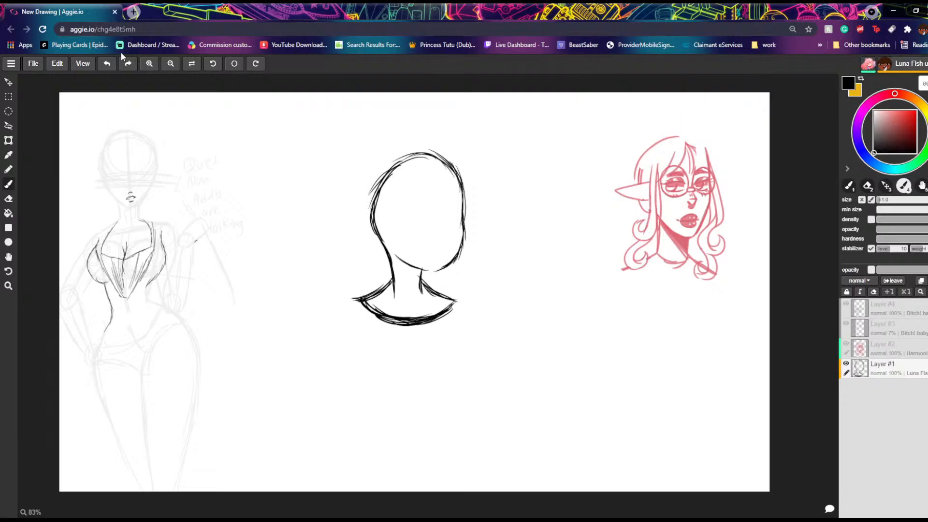
Step: Draw vertical and horizontal facial guidelines on the large head, and add the ear and jawline
mouse_move(428, 154)
mouse_down()
mouse_move(441, 217)
mouse_move(432, 270)
mouse_up()
mouse_move(462, 220)
mouse_down()
mouse_move(424, 212)
mouse_move(405, 220)
mouse_up()
mouse_move(459, 216)
mouse_down()
mouse_move(397, 226)
mouse_move(381, 219)
mouse_move(374, 240)
mouse_move(394, 255)
mouse_move(380, 230)
mouse_move(393, 215)
mouse_move(392, 248)
mouse_move(403, 260)
mouse_move(395, 254)
mouse_up()
mouse_move(409, 263)
mouse_down()
mouse_move(434, 272)
mouse_move(452, 261)
mouse_up()
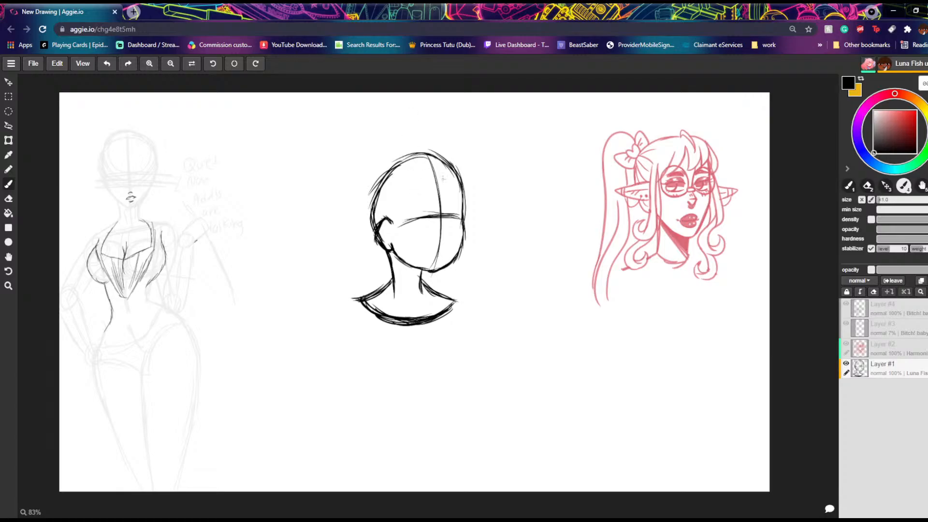
Step: Draw a jagged fringe across the forehead just above the horizontal facial guideline
mouse_move(457, 156)
mouse_down()
mouse_move(472, 206)
mouse_move(465, 211)
mouse_move(471, 186)
mouse_move(466, 211)
mouse_move(427, 213)
mouse_up()
drag(440, 203, 415, 219)
mouse_move(430, 197)
mouse_down()
mouse_move(414, 219)
mouse_move(401, 212)
mouse_up()
mouse_move(404, 212)
mouse_down()
mouse_move(391, 221)
mouse_move(392, 205)
mouse_move(402, 219)
mouse_up()
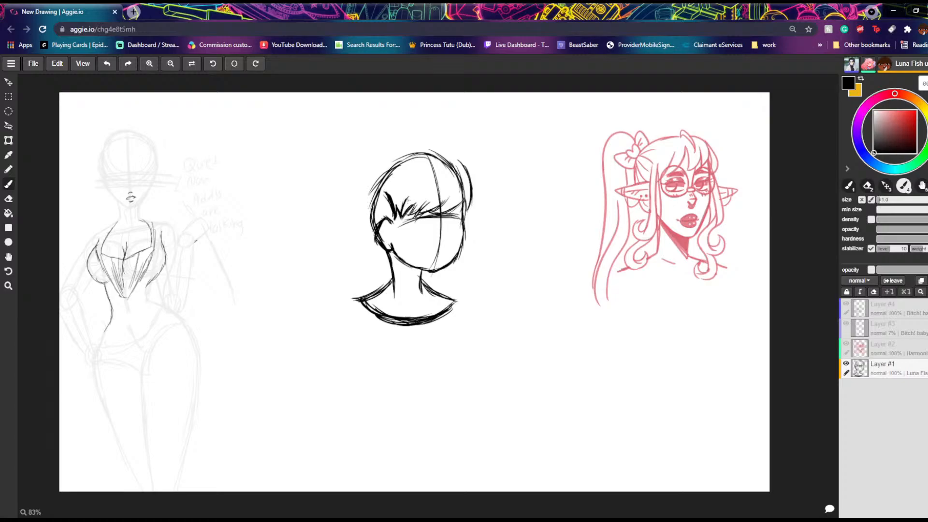
drag(416, 201, 410, 212)
mouse_move(422, 206)
mouse_down()
mouse_move(409, 215)
mouse_move(428, 215)
mouse_up()
Step: Draw a curved section of hair along the far side of the head and a curled lock beside the ear
mouse_move(456, 210)
mouse_down()
mouse_move(436, 214)
mouse_move(462, 214)
mouse_up()
mouse_move(462, 216)
mouse_down()
mouse_move(463, 165)
mouse_move(448, 157)
mouse_move(471, 178)
mouse_up()
mouse_move(443, 158)
mouse_down()
mouse_move(461, 165)
mouse_move(455, 158)
mouse_move(472, 192)
mouse_move(463, 220)
mouse_move(456, 214)
mouse_up()
drag(459, 202, 454, 215)
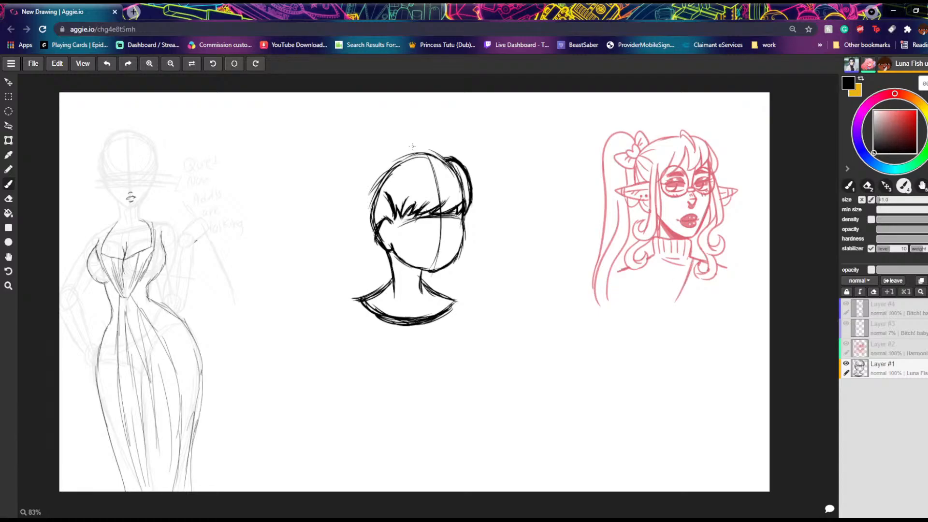
mouse_move(385, 194)
mouse_down()
mouse_move(395, 228)
mouse_move(415, 219)
mouse_move(407, 241)
mouse_up()
mouse_move(411, 223)
mouse_down()
mouse_move(402, 242)
mouse_move(390, 233)
mouse_move(395, 241)
mouse_up()
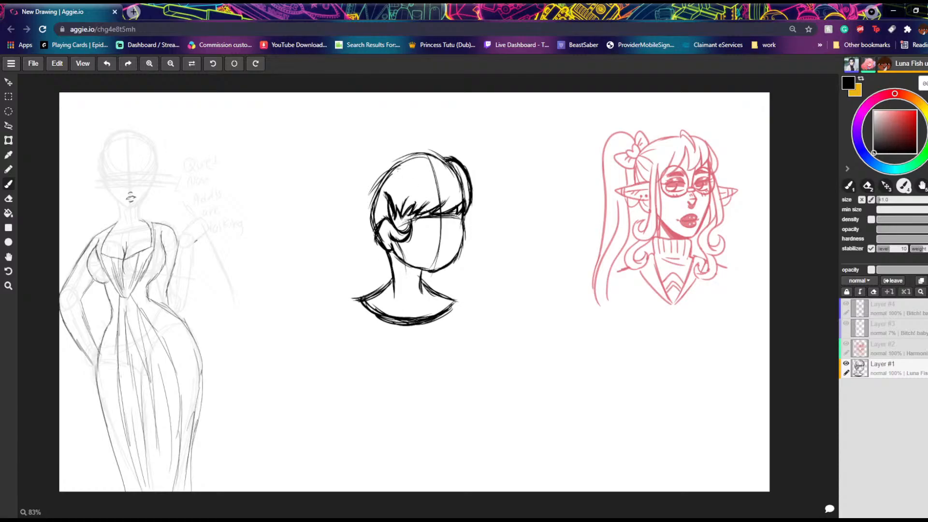
Step: Erase the fringe's upper spikes and redraw the fringe with short, even strokes
key(e)
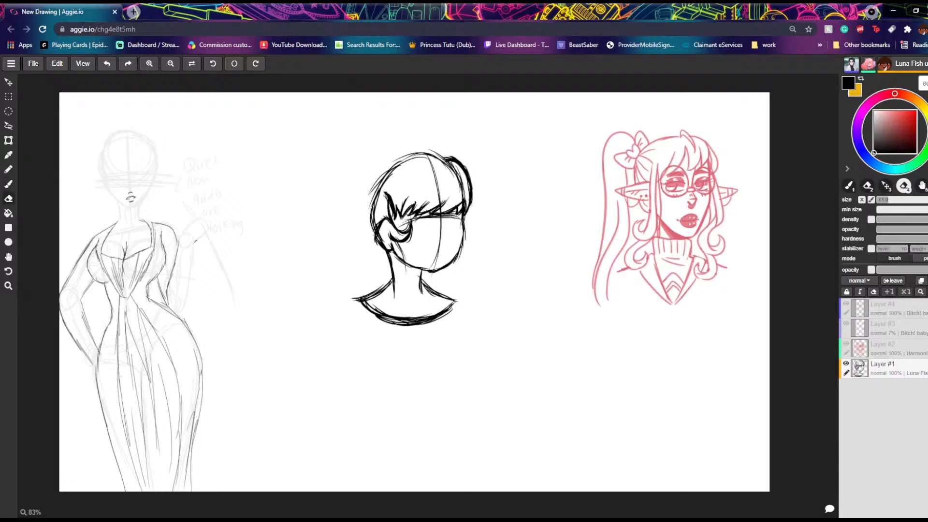
mouse_move(397, 211)
mouse_down()
mouse_move(391, 200)
mouse_move(416, 209)
mouse_move(409, 205)
mouse_move(445, 202)
mouse_up()
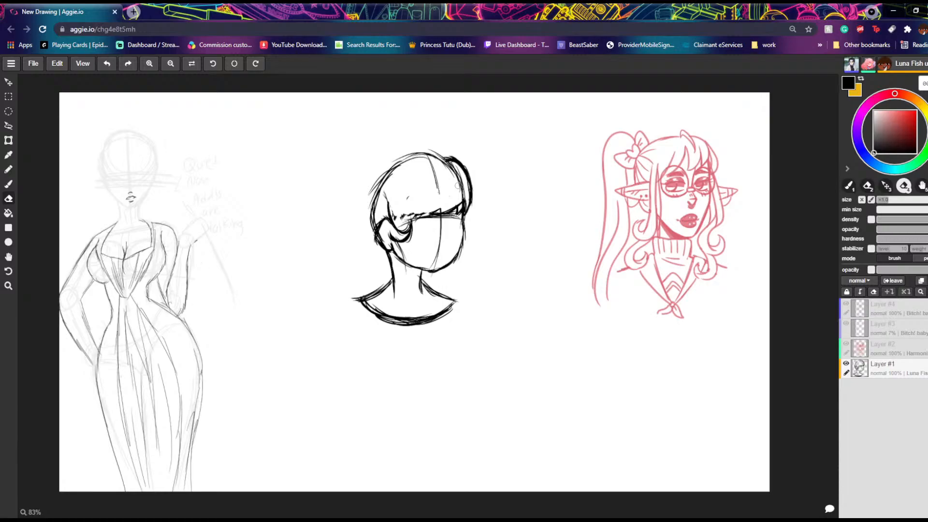
click(12, 182)
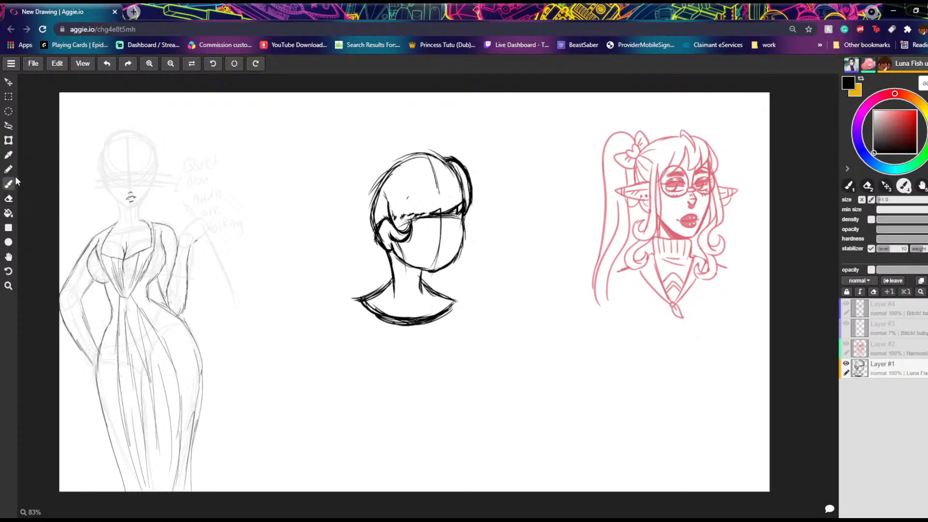
mouse_move(462, 200)
mouse_down()
mouse_move(455, 215)
mouse_move(418, 216)
mouse_up()
drag(429, 204, 414, 217)
drag(419, 206, 406, 218)
mouse_move(414, 207)
mouse_down()
mouse_move(403, 218)
mouse_move(387, 215)
mouse_up()
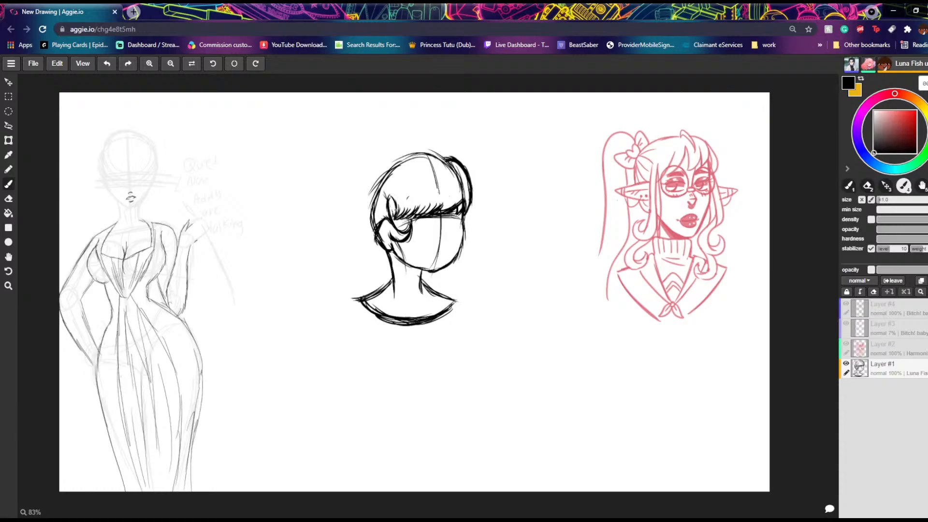
Step: Erase the skull outline and outer hair above the fringe, and switch back to the Brush tool
click(8, 200)
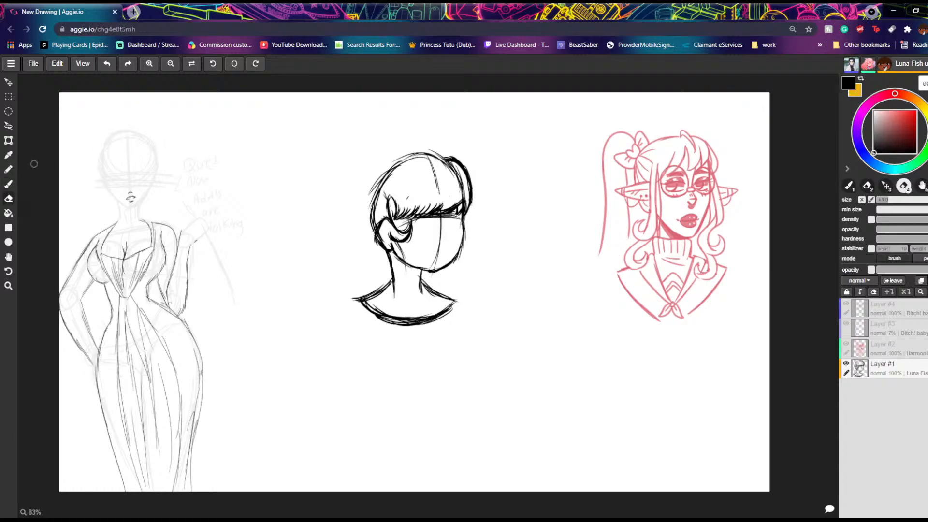
mouse_move(457, 165)
mouse_down()
mouse_move(462, 198)
mouse_move(468, 173)
mouse_move(469, 205)
mouse_move(454, 170)
mouse_move(447, 174)
mouse_up()
mouse_move(452, 175)
mouse_down()
mouse_move(431, 173)
mouse_move(420, 120)
mouse_move(433, 167)
mouse_move(390, 181)
mouse_move(414, 145)
mouse_move(423, 147)
mouse_move(368, 204)
mouse_move(380, 187)
mouse_move(369, 231)
mouse_up()
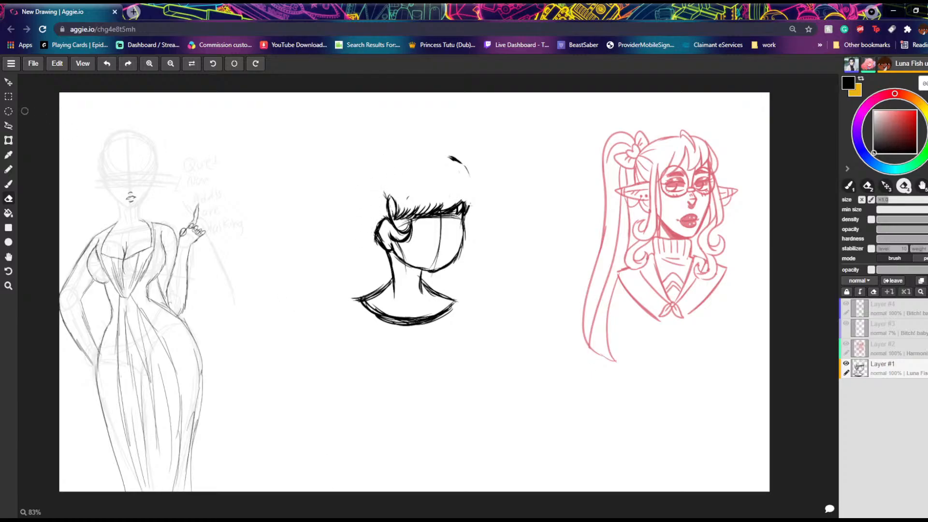
click(9, 183)
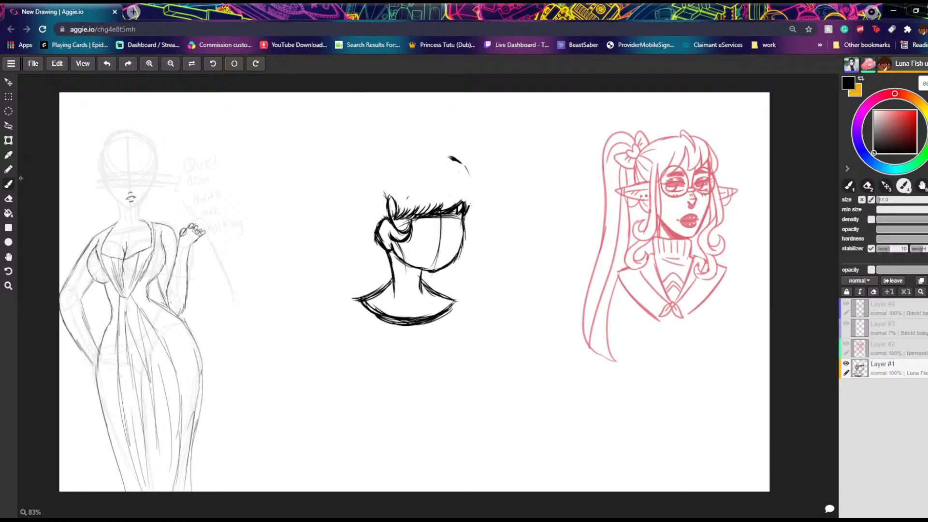
Step: Draw a thick curved hair line from the crown down to the fringe's far end and clean up its lower tip with the eraser
mouse_move(458, 166)
mouse_down()
mouse_move(473, 188)
mouse_move(463, 211)
mouse_up()
mouse_move(455, 166)
mouse_down()
mouse_move(473, 185)
mouse_move(466, 214)
mouse_move(457, 160)
mouse_up()
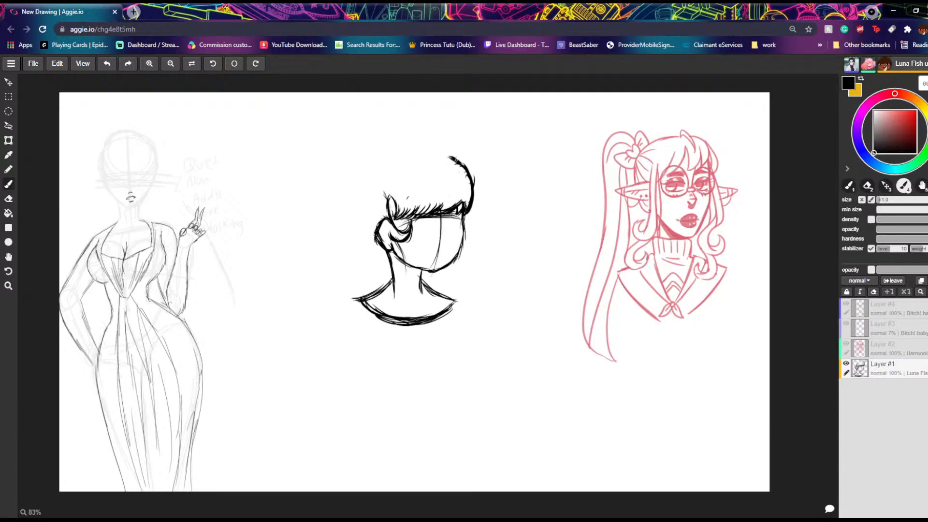
mouse_move(458, 166)
mouse_down()
mouse_move(442, 159)
mouse_move(467, 174)
mouse_move(462, 215)
mouse_up()
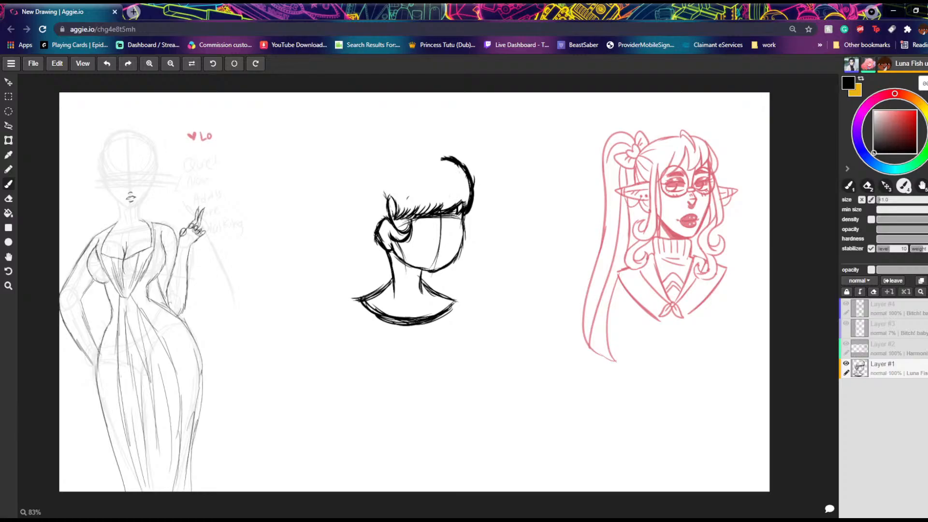
click(8, 199)
drag(465, 202, 456, 214)
click(8, 184)
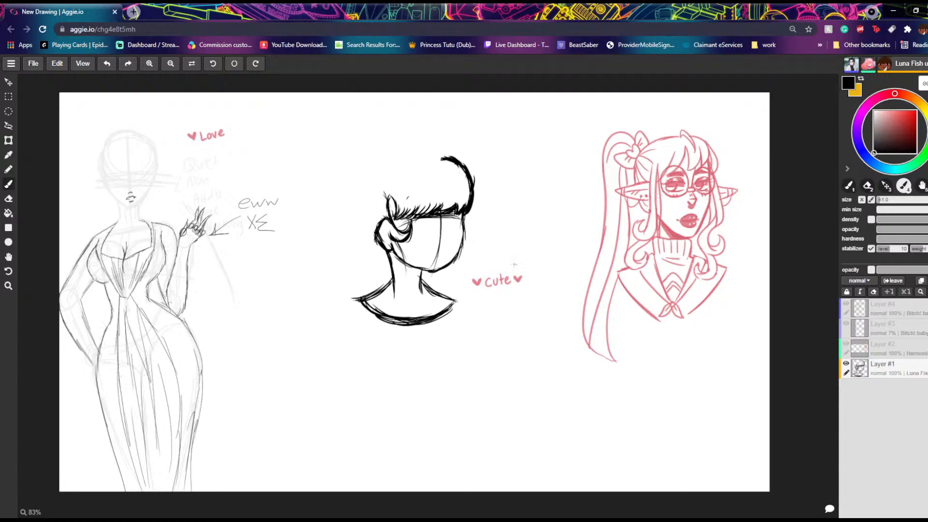
mouse_move(497, 271)
mouse_down()
mouse_move(465, 282)
mouse_move(520, 260)
mouse_move(481, 312)
mouse_up()
mouse_move(503, 278)
mouse_down()
mouse_move(519, 259)
mouse_move(493, 316)
mouse_up()
click(107, 64)
click(107, 64)
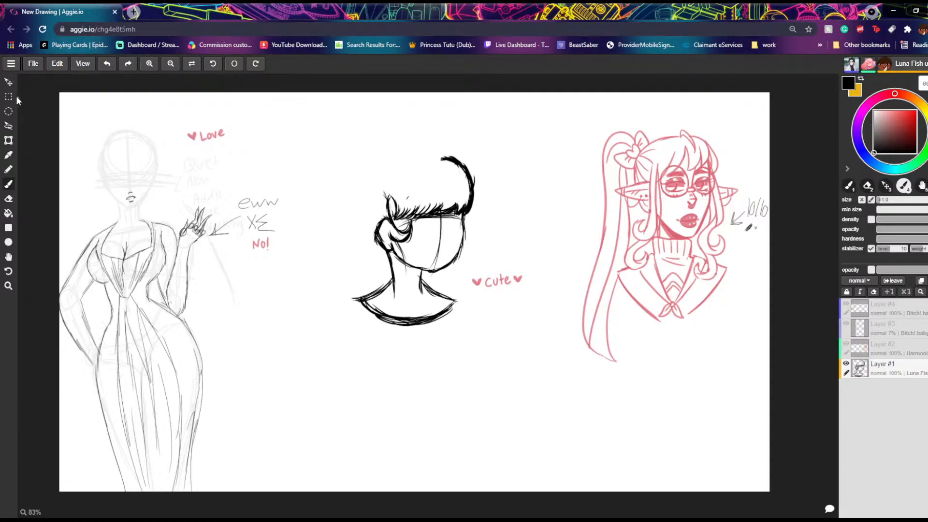
Step: Lasso the neck and shoulders, shift them slightly toward the far side of the face, deselect, and return to the Brush tool
click(9, 112)
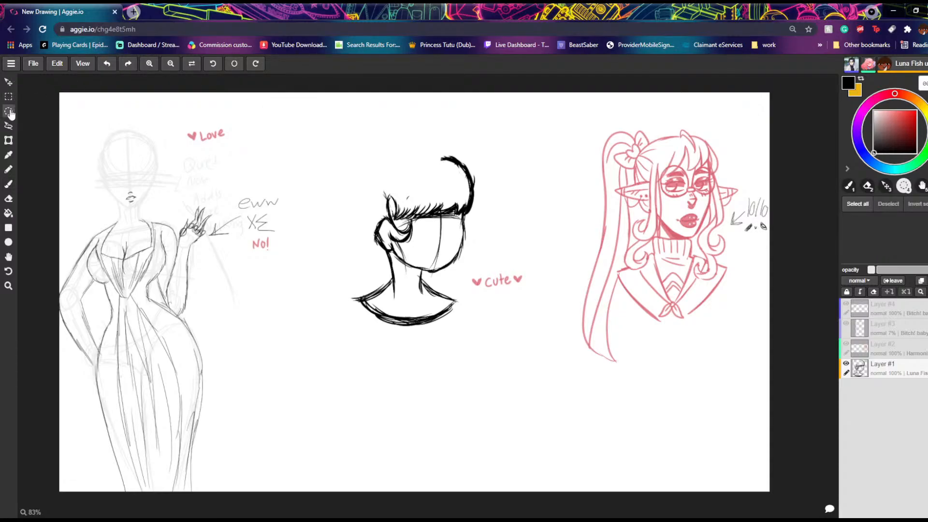
click(9, 126)
mouse_move(411, 273)
mouse_down()
mouse_move(423, 343)
mouse_move(348, 270)
mouse_up()
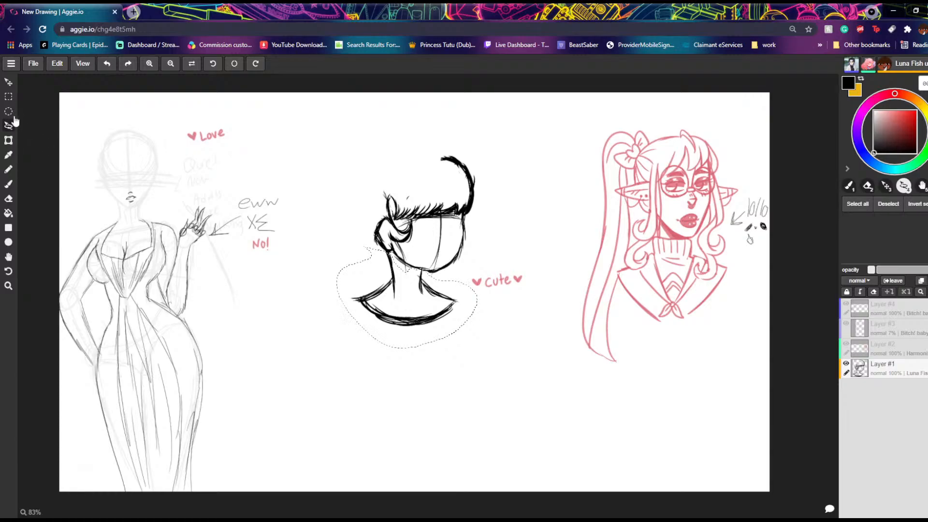
click(9, 82)
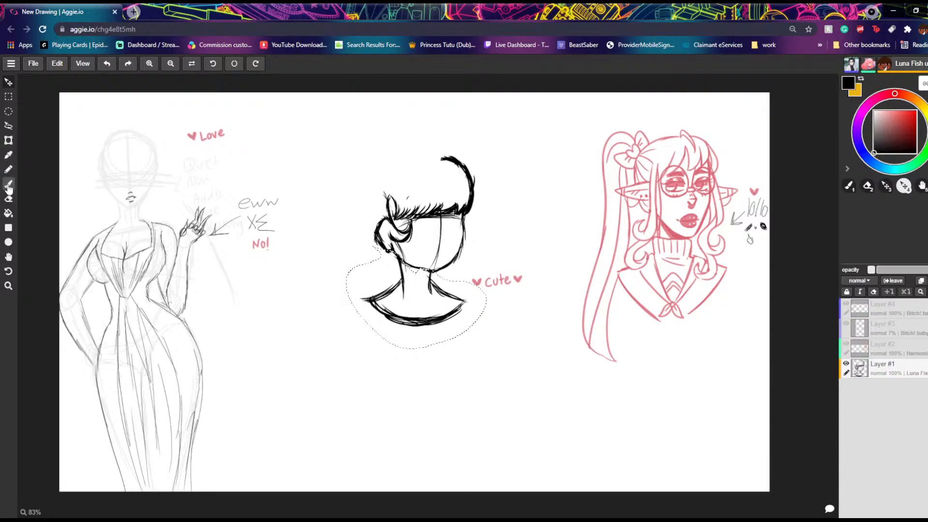
click(8, 183)
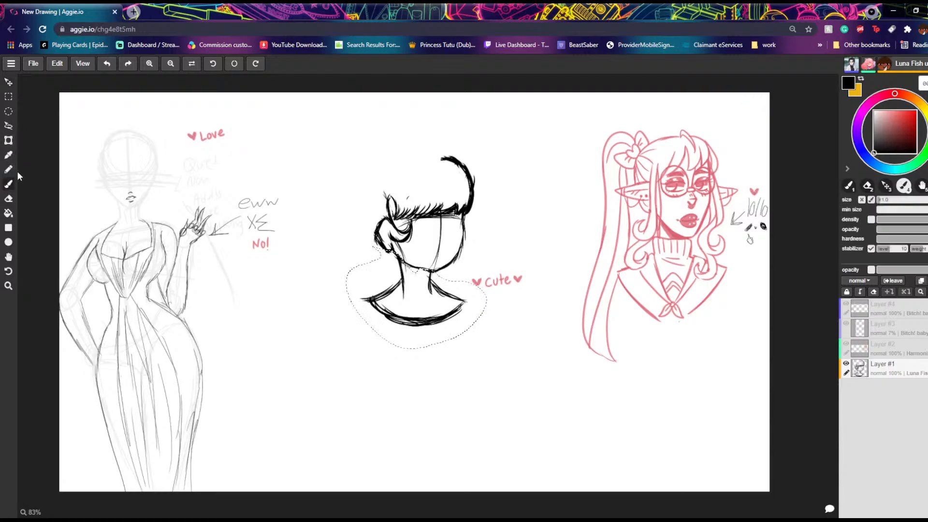
click(8, 125)
click(37, 113)
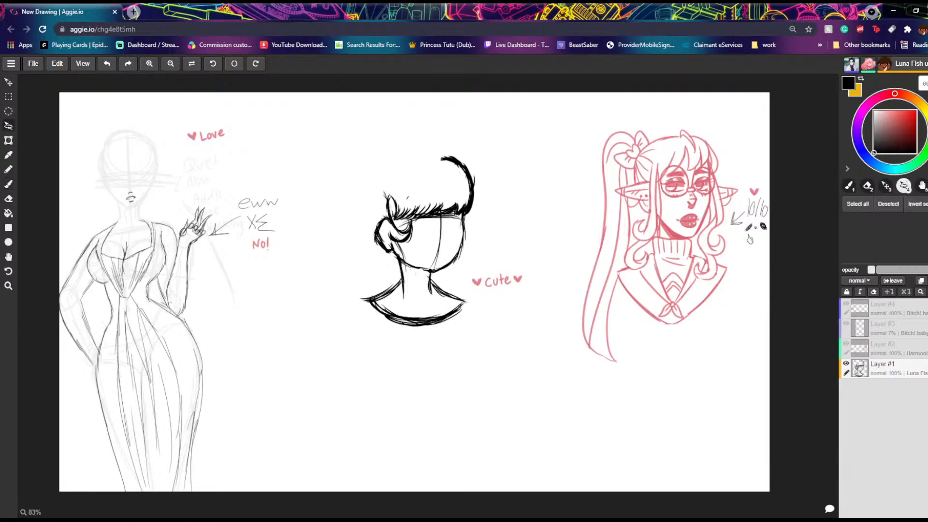
click(8, 184)
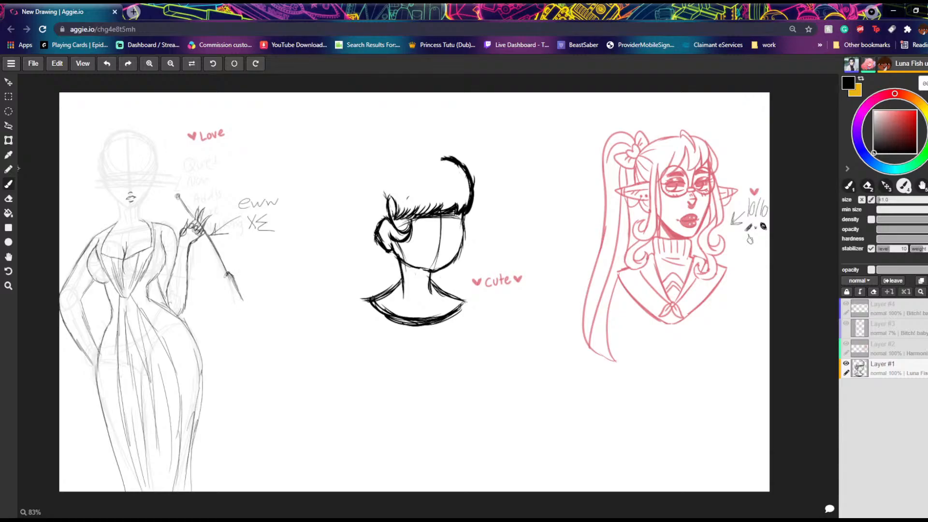
Step: Erase the upper part of the curved hair line above the fringe's far end and switch back to the Brush tool
click(9, 199)
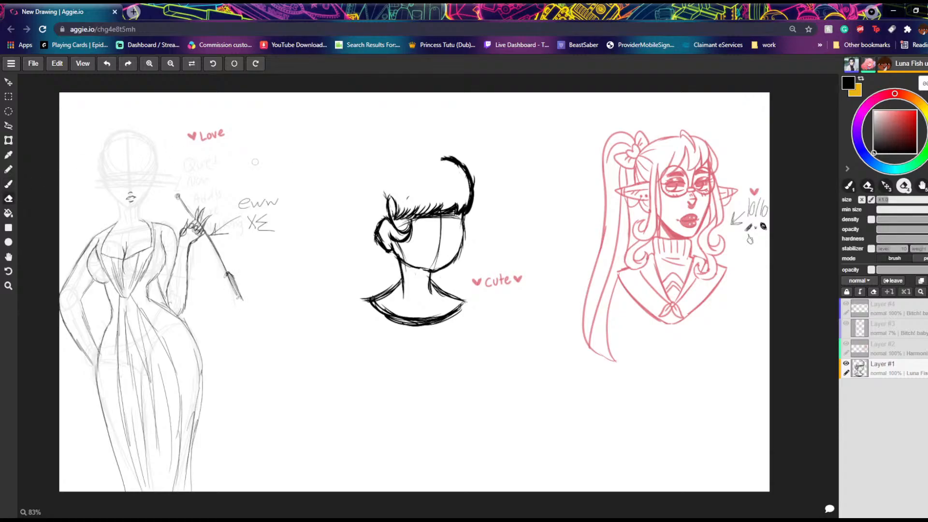
mouse_move(436, 161)
mouse_down()
mouse_move(458, 177)
mouse_move(452, 161)
mouse_move(467, 185)
mouse_up()
mouse_move(450, 162)
mouse_down()
mouse_move(463, 191)
mouse_move(454, 170)
mouse_move(468, 173)
mouse_move(473, 200)
mouse_move(474, 166)
mouse_move(469, 206)
mouse_move(474, 190)
mouse_move(465, 206)
mouse_move(472, 183)
mouse_move(473, 191)
mouse_move(463, 176)
mouse_move(471, 200)
mouse_move(462, 173)
mouse_up()
click(10, 187)
click(12, 187)
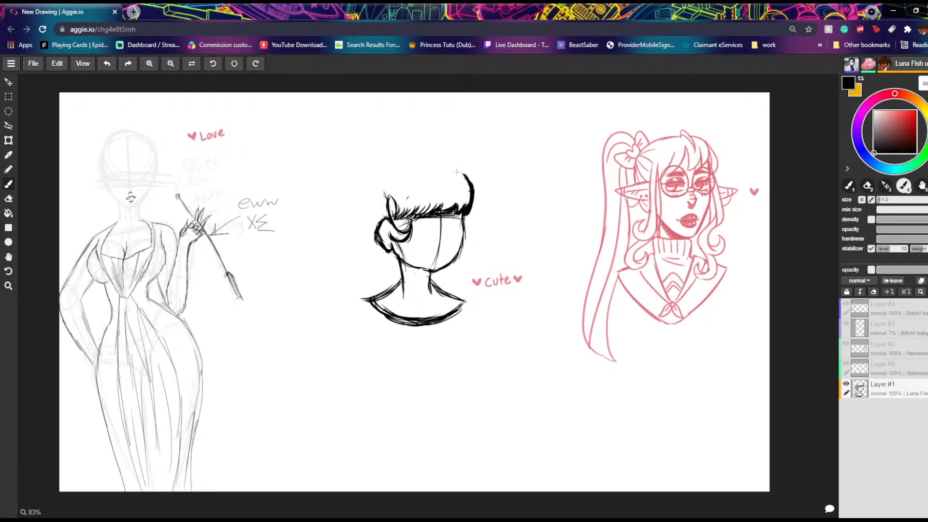
Step: Darken the far cheek and jaw outline, slim it with the eraser, and redraw the chin and jaw line
drag(387, 191, 392, 221)
mouse_move(458, 210)
mouse_down()
mouse_move(461, 254)
mouse_move(433, 272)
mouse_up()
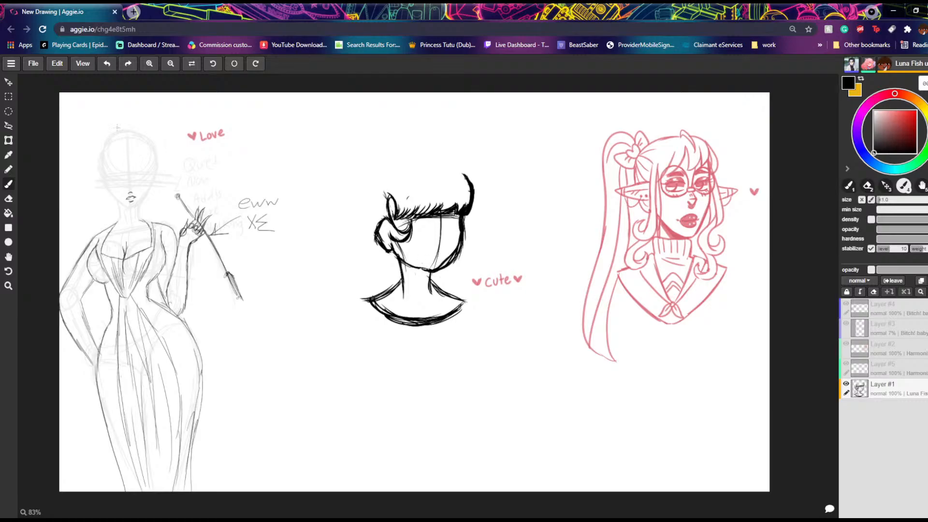
click(8, 199)
mouse_move(464, 228)
mouse_down()
mouse_move(464, 216)
mouse_move(461, 255)
mouse_move(464, 233)
mouse_move(456, 261)
mouse_move(433, 274)
mouse_up()
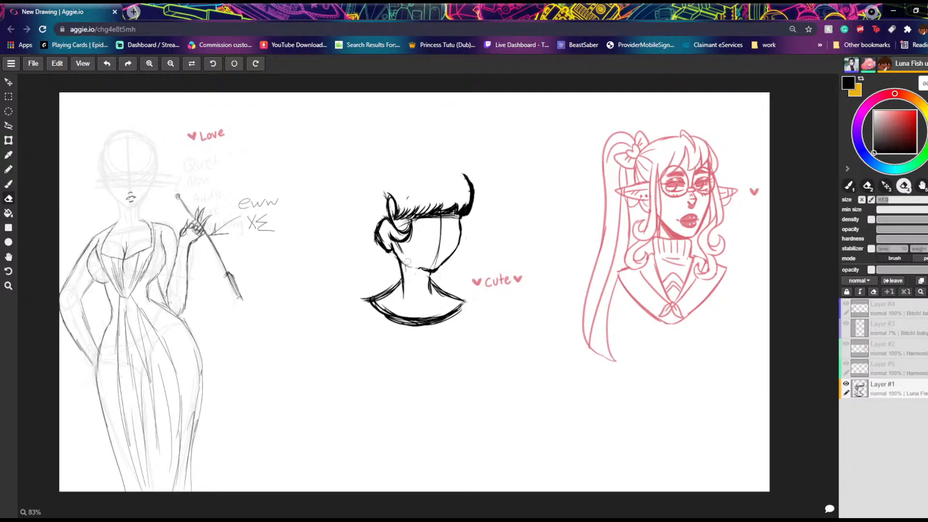
mouse_move(429, 264)
mouse_down()
mouse_move(415, 266)
mouse_move(433, 264)
mouse_up()
click(9, 183)
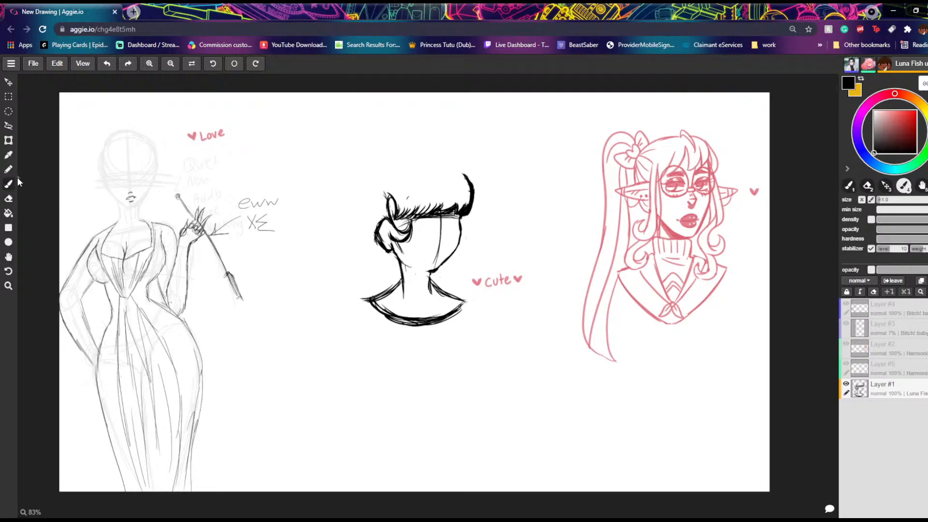
drag(431, 272, 401, 260)
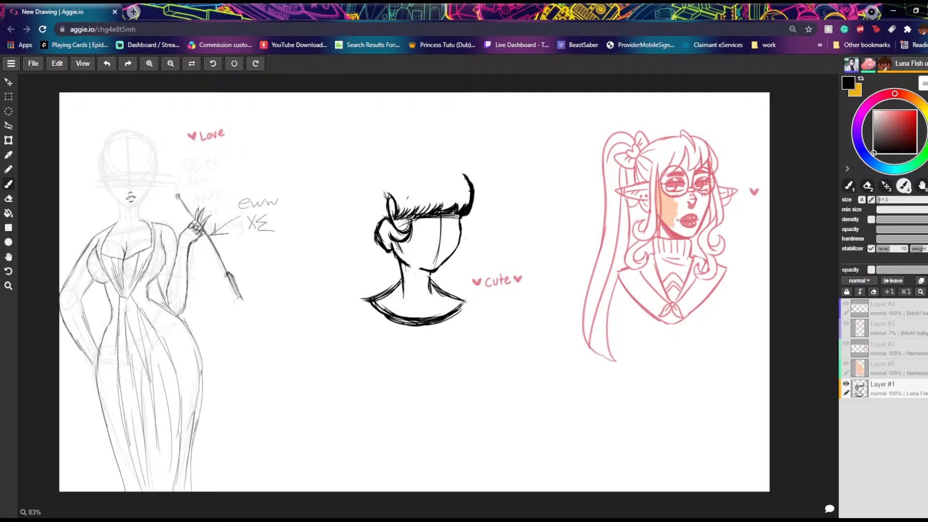
drag(678, 217, 686, 207)
click(8, 111)
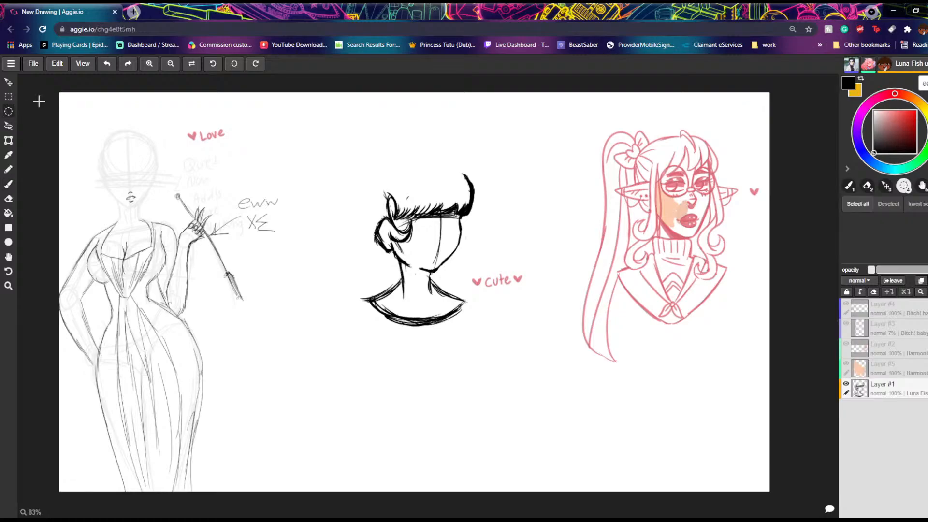
click(8, 125)
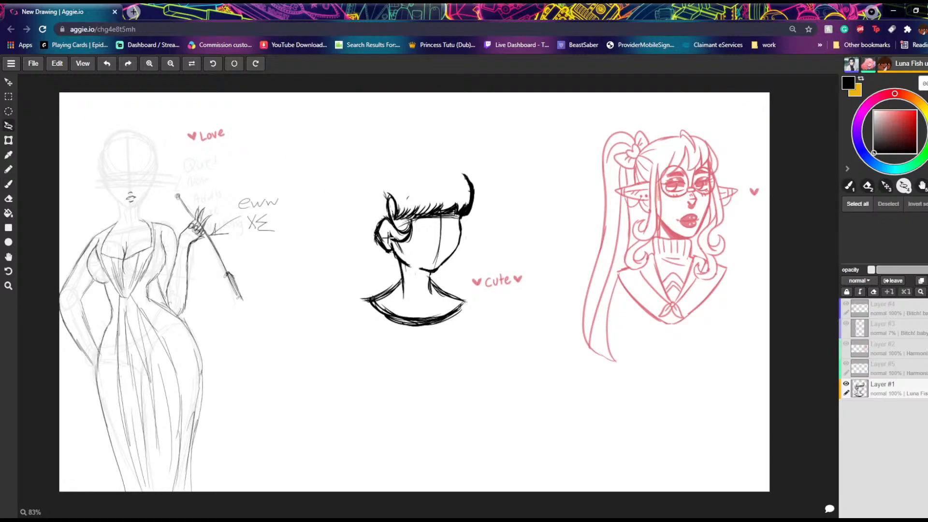
drag(391, 246, 406, 265)
click(346, 265)
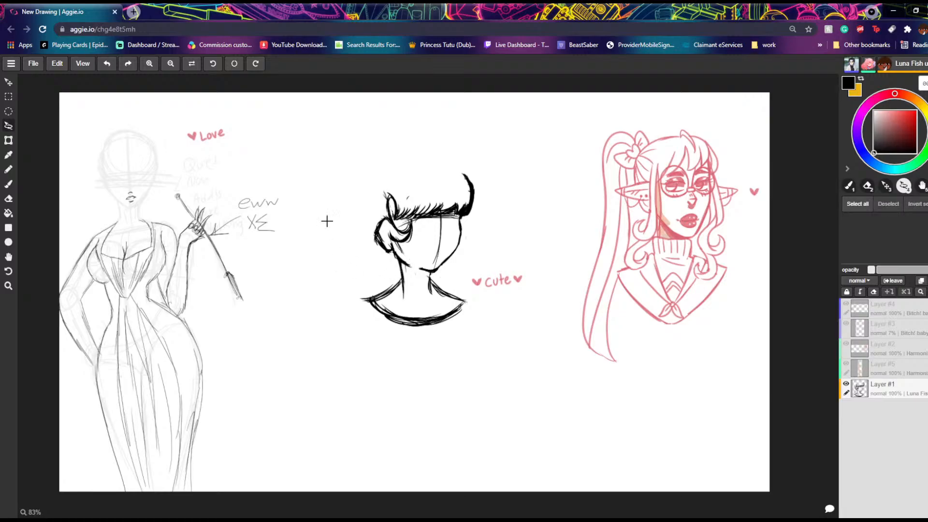
click(10, 184)
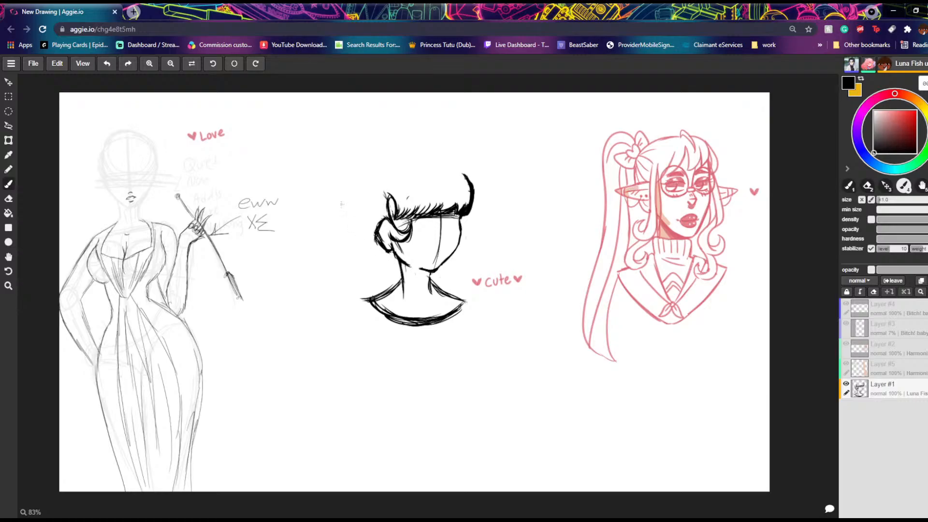
Step: Erase the jaw line below the ear, redraw it into the neck, and darken the neck and shoulder outlines
click(9, 199)
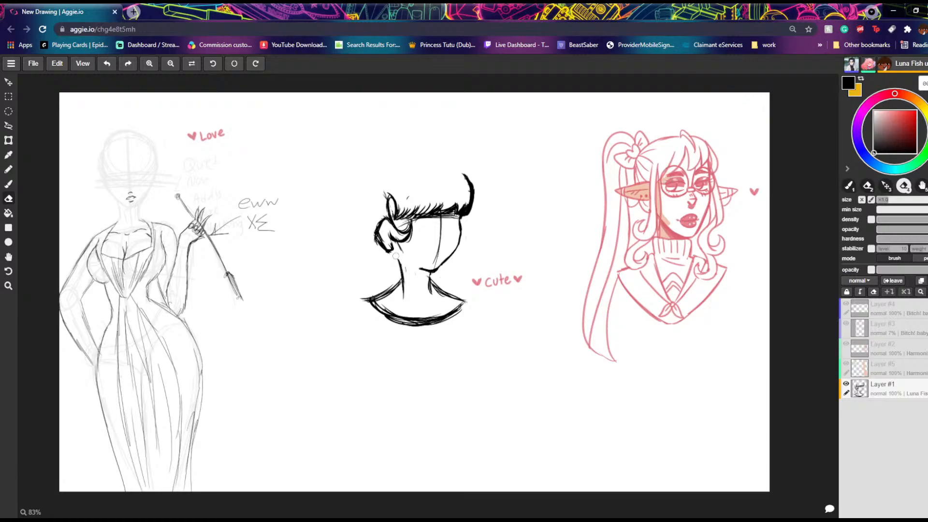
click(9, 184)
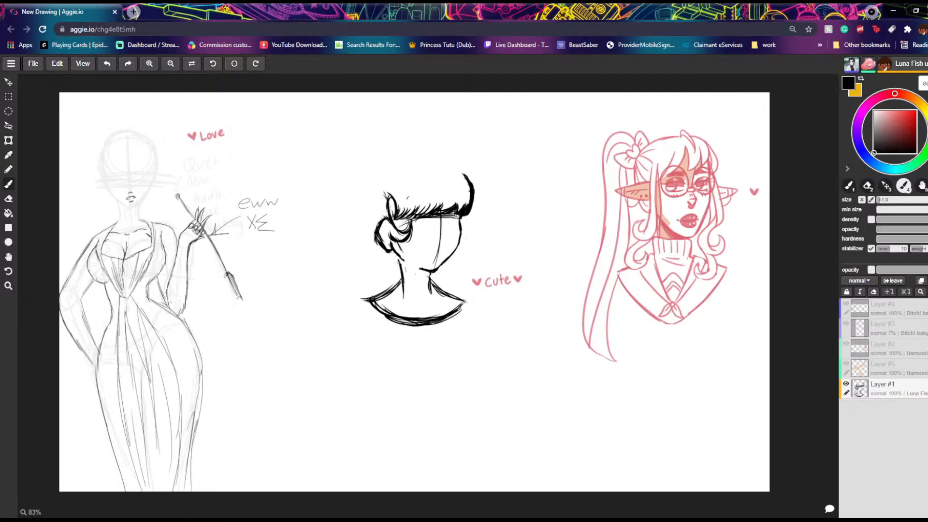
mouse_move(395, 251)
mouse_down()
mouse_move(402, 296)
mouse_move(432, 297)
mouse_move(371, 300)
mouse_up()
drag(400, 277, 390, 290)
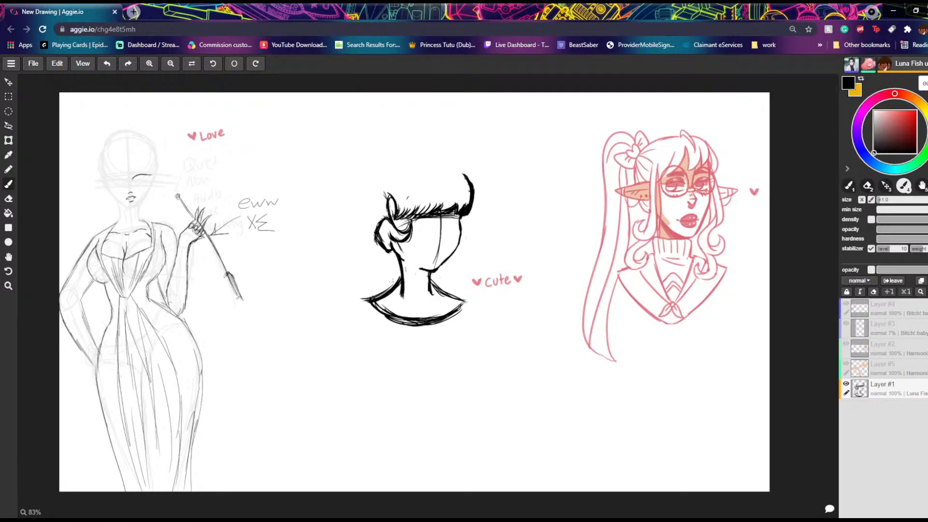
click(107, 64)
mouse_move(402, 276)
mouse_down()
mouse_move(371, 299)
mouse_move(437, 287)
mouse_move(467, 301)
mouse_move(429, 322)
mouse_move(442, 316)
mouse_move(391, 319)
mouse_up()
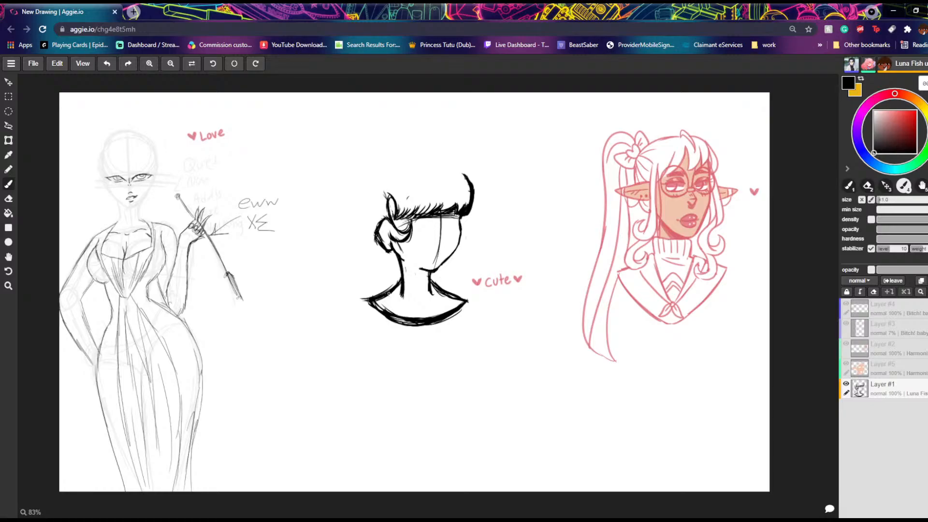
Step: Draw the crown of the hair as an arc over the head that continues down the far side
mouse_move(416, 157)
mouse_down()
mouse_move(397, 159)
mouse_move(435, 152)
mouse_move(472, 178)
mouse_up()
drag(453, 162, 473, 180)
mouse_move(442, 157)
mouse_down()
mouse_move(460, 167)
mouse_move(483, 205)
mouse_up()
Step: Build up the hair on the far side of the face with layered strokes curving down to the chin
mouse_move(467, 170)
mouse_down()
mouse_move(487, 231)
mouse_move(436, 277)
mouse_up()
drag(451, 269, 431, 278)
drag(451, 261, 434, 277)
drag(448, 271, 440, 276)
mouse_move(452, 261)
mouse_down()
mouse_move(438, 275)
mouse_move(452, 265)
mouse_up()
mouse_move(475, 223)
mouse_down()
mouse_move(458, 264)
mouse_move(474, 238)
mouse_up()
mouse_move(485, 202)
mouse_down()
mouse_move(467, 245)
mouse_move(470, 234)
mouse_up()
drag(475, 217, 464, 251)
drag(461, 253, 443, 273)
drag(447, 266, 439, 274)
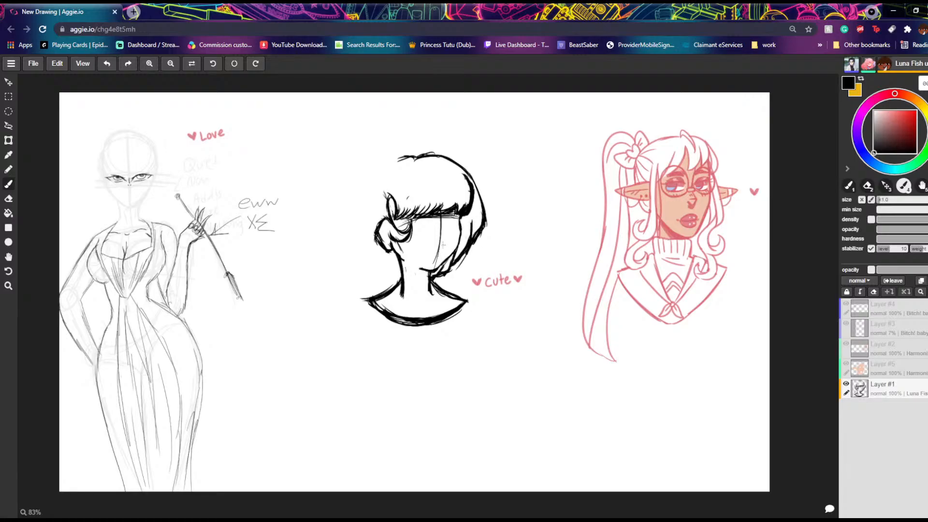
Step: Widen the far-side hair to an outward point, erasing its old outer line and the loose end of the crown stroke
mouse_move(465, 170)
mouse_down()
mouse_move(495, 212)
mouse_move(484, 224)
mouse_up()
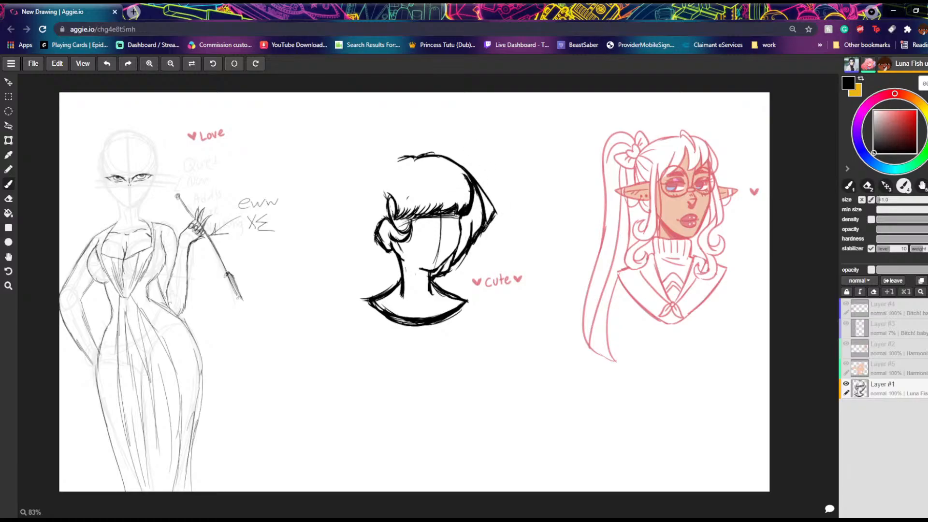
click(8, 198)
mouse_move(469, 177)
mouse_down()
mouse_move(480, 198)
mouse_move(470, 178)
mouse_move(478, 188)
mouse_up()
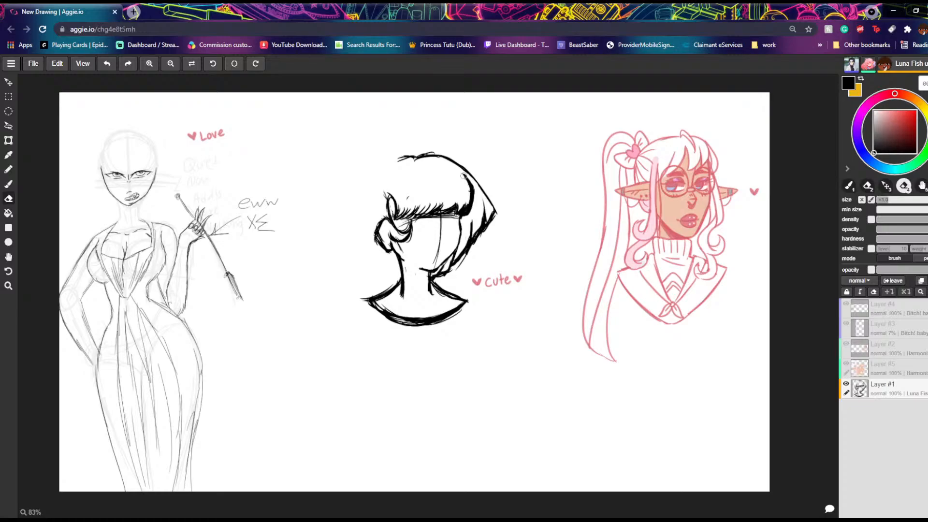
drag(412, 157, 397, 158)
click(9, 184)
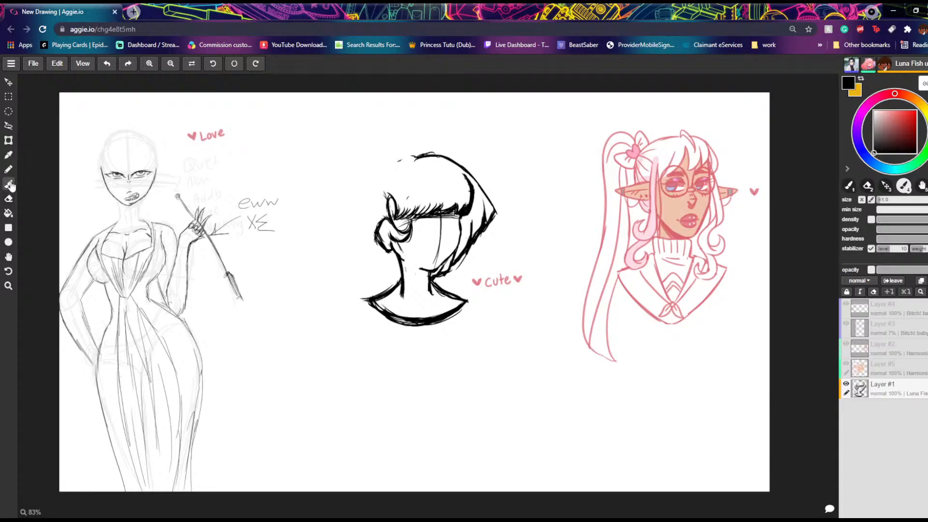
Step: Draw the hair from the crown around the ear side down to the jaw, with layered jagged strokes around the ear
mouse_move(414, 159)
mouse_down()
mouse_move(386, 166)
mouse_move(354, 202)
mouse_up()
drag(363, 192, 357, 215)
drag(357, 197, 356, 231)
mouse_move(368, 204)
mouse_down()
mouse_move(361, 242)
mouse_move(370, 258)
mouse_move(390, 263)
mouse_up()
drag(386, 248, 401, 272)
drag(390, 261, 404, 277)
mouse_move(384, 256)
mouse_down()
mouse_move(401, 273)
mouse_move(393, 263)
mouse_up()
drag(383, 252, 383, 261)
drag(369, 241, 375, 247)
drag(379, 215, 372, 240)
drag(378, 213, 370, 239)
drag(359, 219, 367, 241)
mouse_move(357, 214)
mouse_down()
mouse_move(362, 234)
mouse_move(357, 201)
mouse_up()
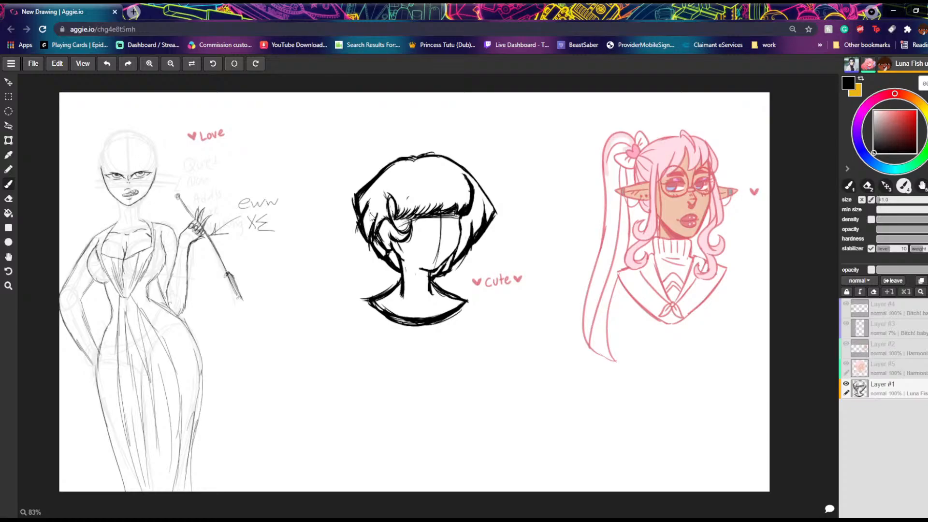
Step: Erase part of the thick line at the fringe's far end and redraw it more cleanly, darkening the fringe
key(e)
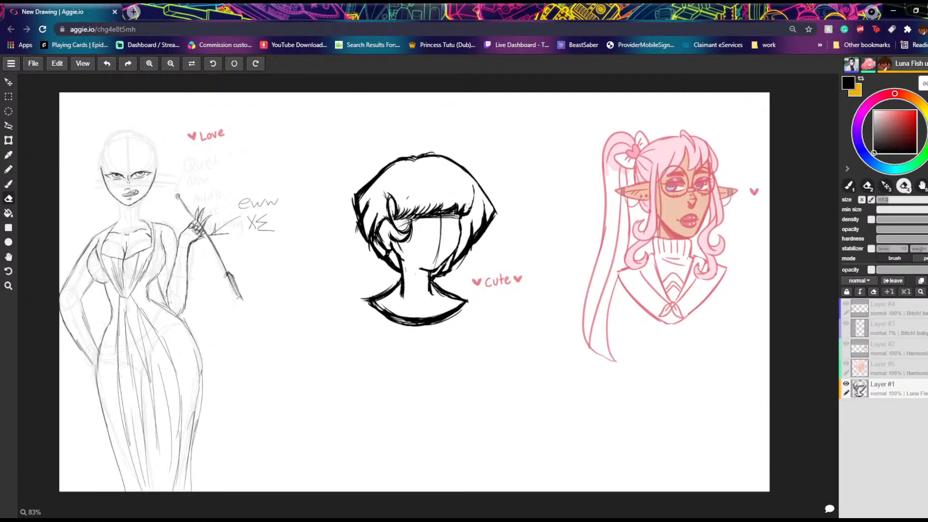
click(13, 189)
drag(472, 185, 458, 218)
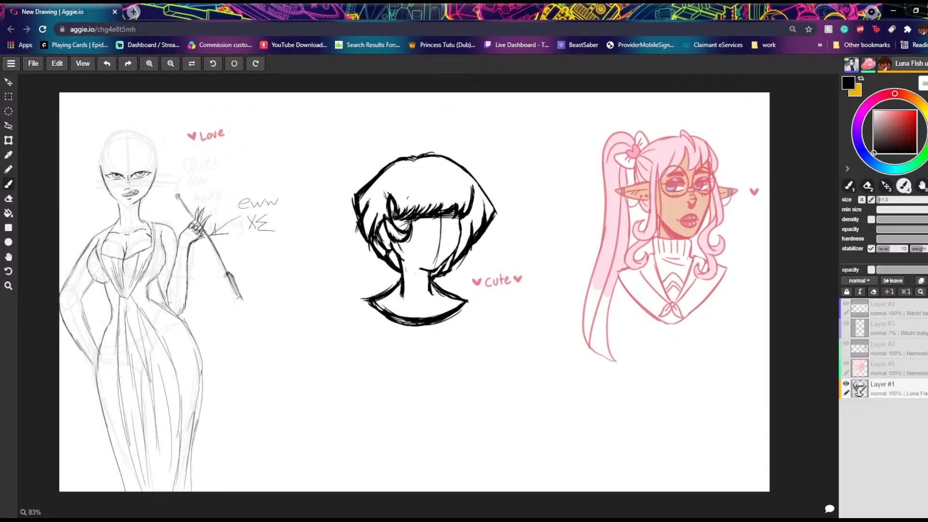
Step: Erase the side hair on both sides of the head, keeping the crown, fringe and face outline
click(8, 199)
mouse_move(354, 179)
mouse_down()
mouse_move(353, 251)
mouse_move(370, 189)
mouse_move(362, 251)
mouse_move(375, 219)
mouse_move(380, 265)
mouse_up()
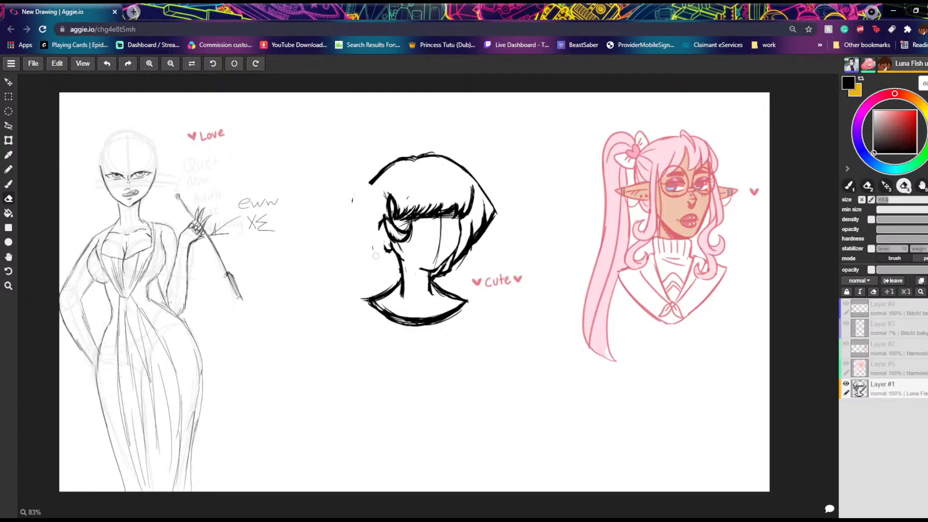
mouse_move(491, 203)
mouse_down()
mouse_move(488, 234)
mouse_move(486, 196)
mouse_move(470, 260)
mouse_move(478, 217)
mouse_move(462, 262)
mouse_move(439, 276)
mouse_move(456, 258)
mouse_up()
drag(473, 222, 492, 212)
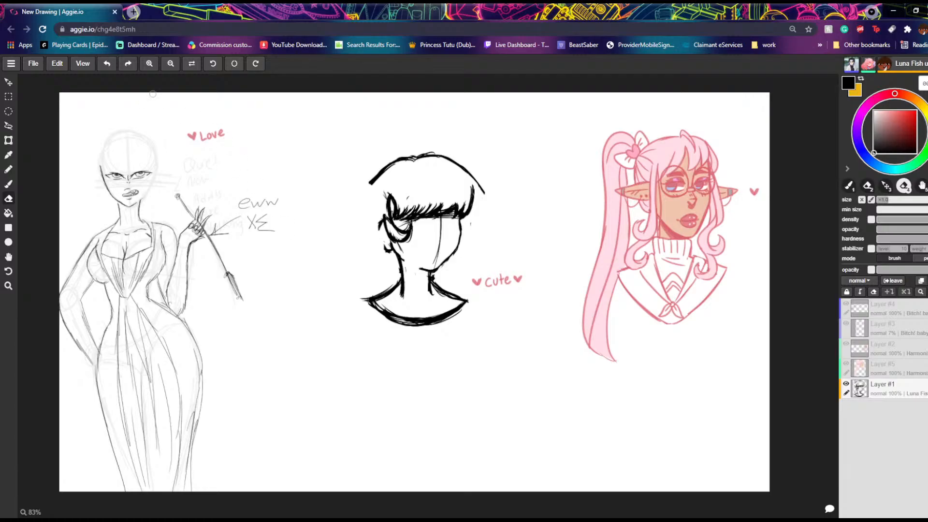
click(9, 187)
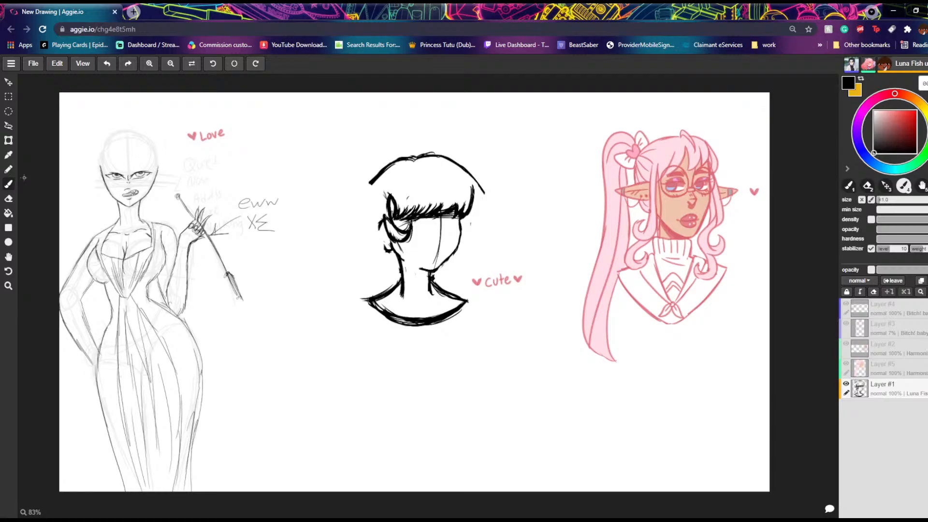
Step: Trim both lower ends of the crown outline with the eraser
click(8, 198)
drag(476, 179, 480, 188)
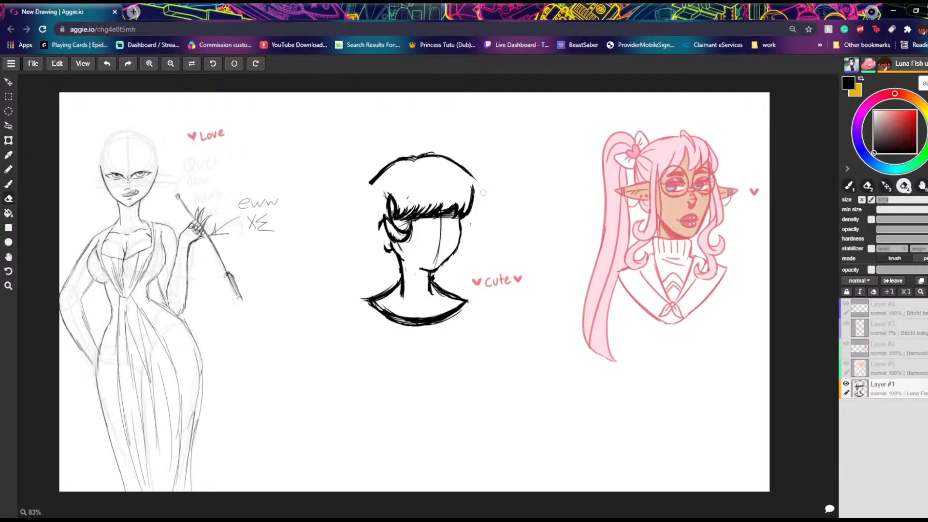
mouse_move(382, 175)
mouse_down()
mouse_move(372, 185)
mouse_move(381, 179)
mouse_up()
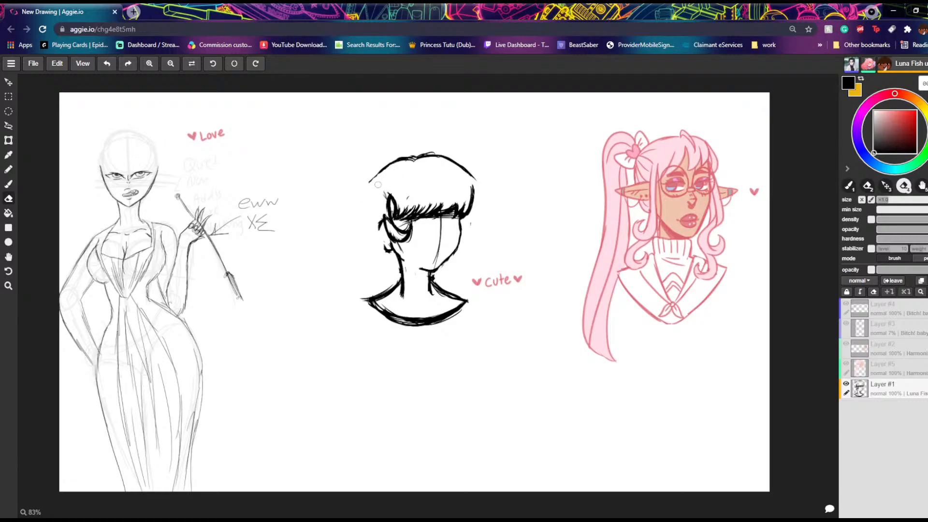
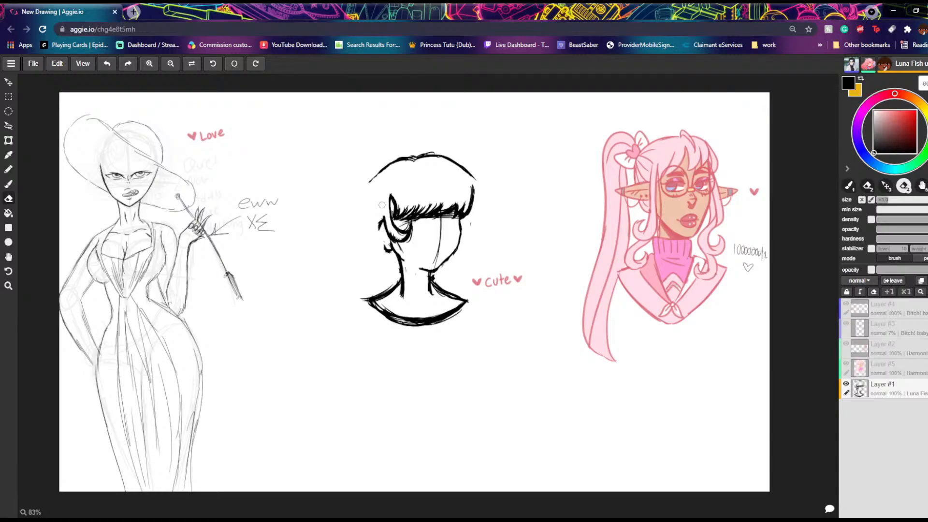
Step: Draw a curly, scalloped hair outline from the crown down to the neck on the ear side of the head
click(8, 184)
mouse_move(383, 170)
mouse_down()
mouse_move(342, 198)
mouse_move(345, 256)
mouse_move(380, 266)
mouse_move(391, 241)
mouse_move(400, 276)
mouse_up()
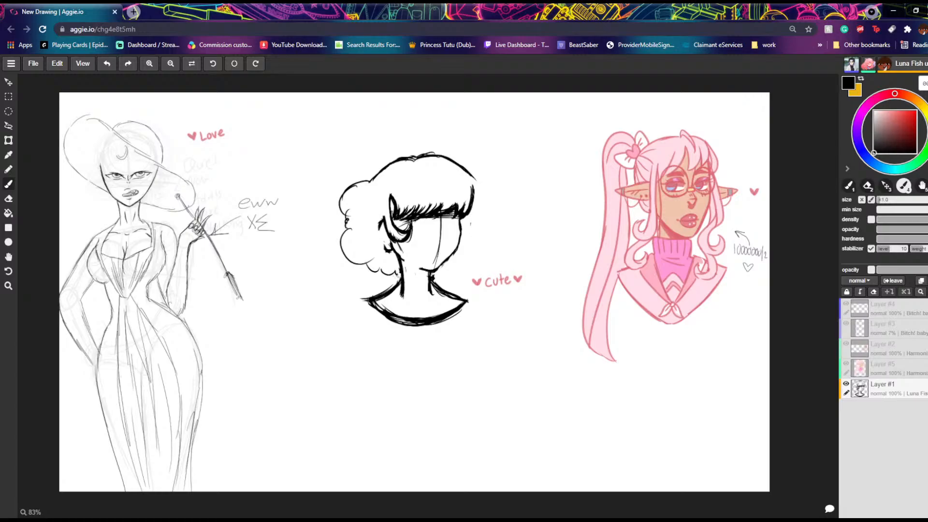
drag(471, 177, 512, 228)
click(107, 63)
mouse_move(472, 176)
mouse_down()
mouse_move(476, 207)
mouse_move(498, 229)
mouse_move(484, 275)
mouse_move(450, 277)
mouse_move(430, 265)
mouse_up()
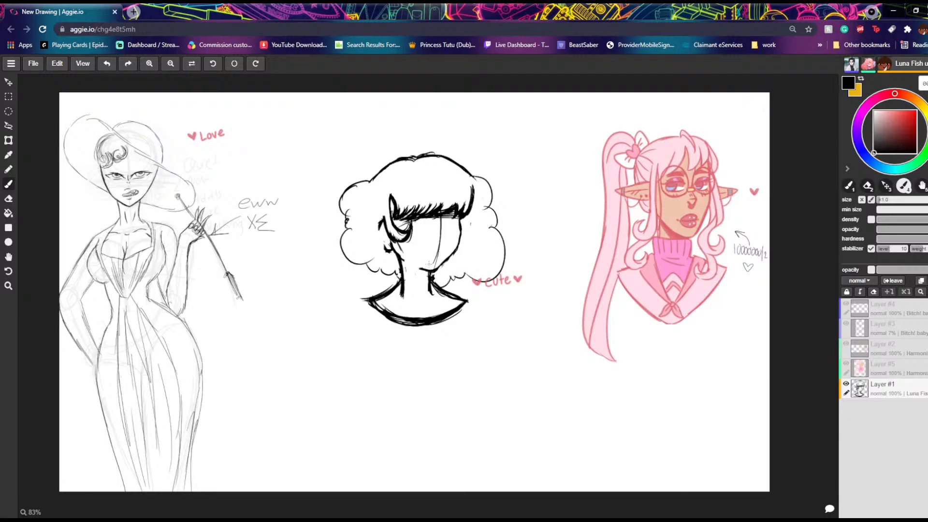
click(108, 63)
click(108, 64)
click(108, 63)
click(107, 64)
Step: Draw the scalloped hair outline down the far side of the head, reworking its large lower curl into smaller curls toward the neck
mouse_move(472, 177)
mouse_down()
mouse_move(475, 225)
mouse_move(488, 215)
mouse_move(491, 225)
mouse_move(463, 282)
mouse_move(465, 270)
mouse_move(446, 270)
mouse_up()
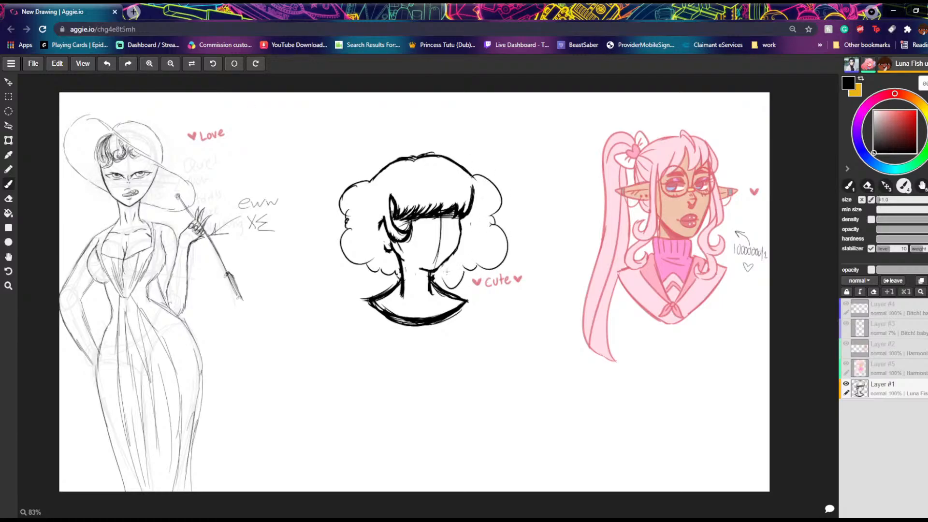
click(109, 63)
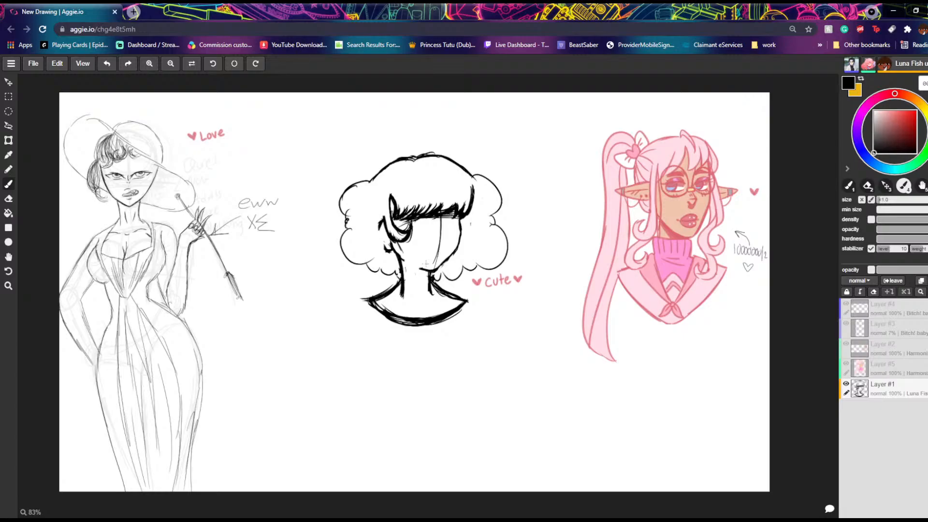
key(e)
drag(496, 231, 493, 277)
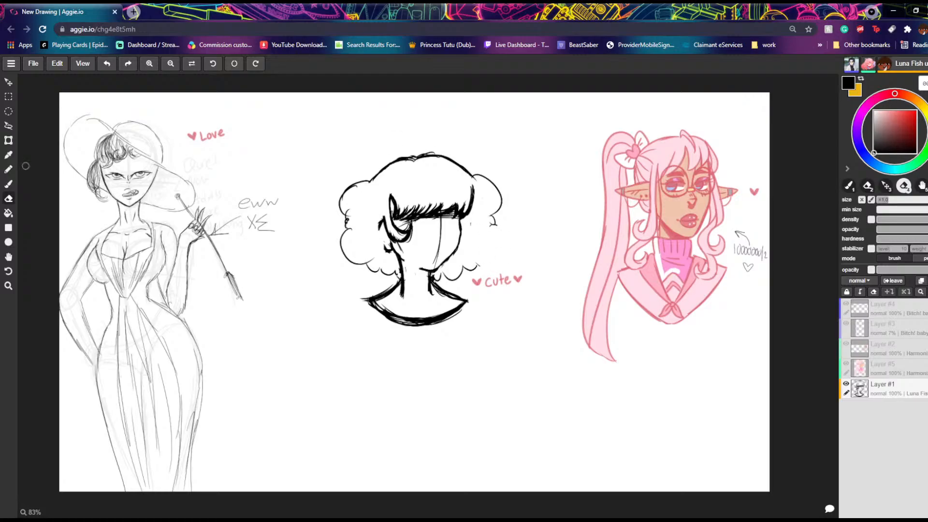
click(8, 183)
mouse_move(493, 223)
mouse_down()
mouse_move(500, 249)
mouse_move(476, 267)
mouse_up()
click(107, 63)
mouse_move(492, 224)
mouse_down()
mouse_move(493, 254)
mouse_move(470, 273)
mouse_up()
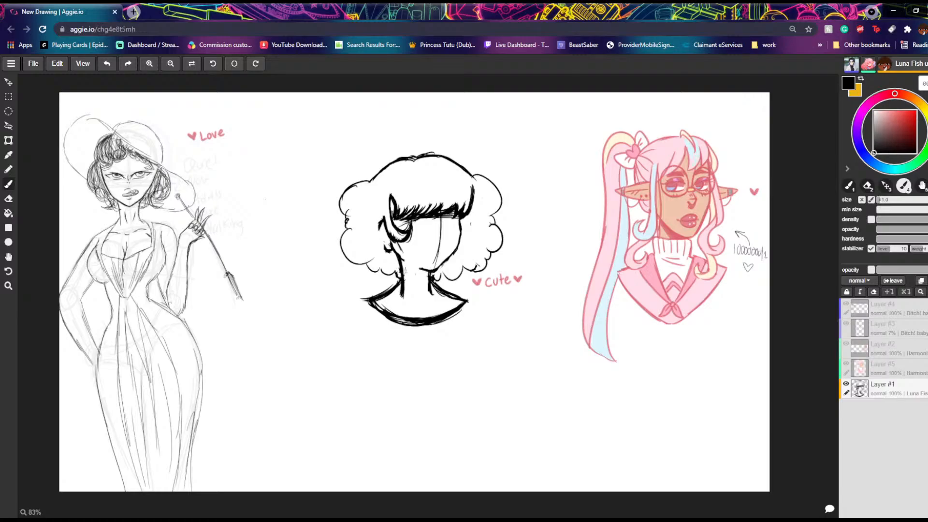
drag(399, 272, 394, 274)
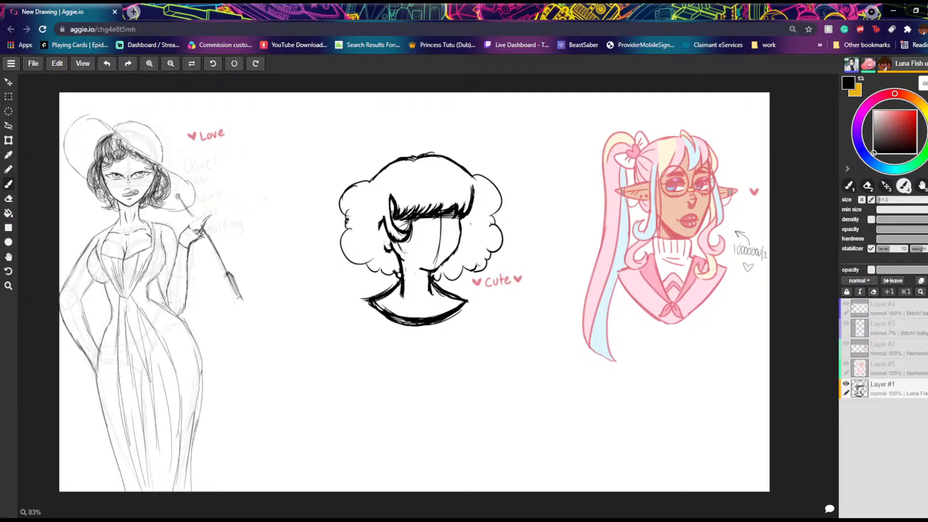
Step: Erase the thick hair line above the fringe's far end, and outline and trim the back edge of the ear
click(8, 199)
drag(475, 189, 469, 210)
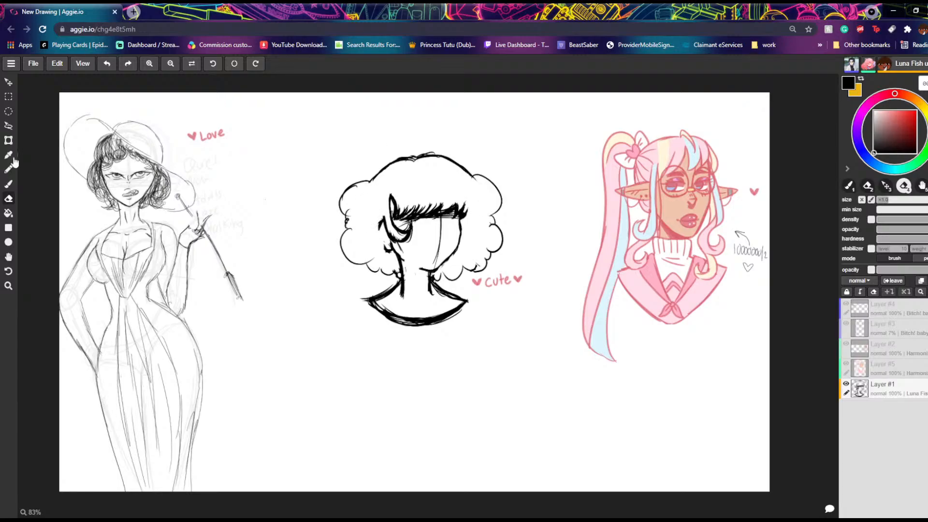
click(8, 183)
drag(378, 233, 388, 249)
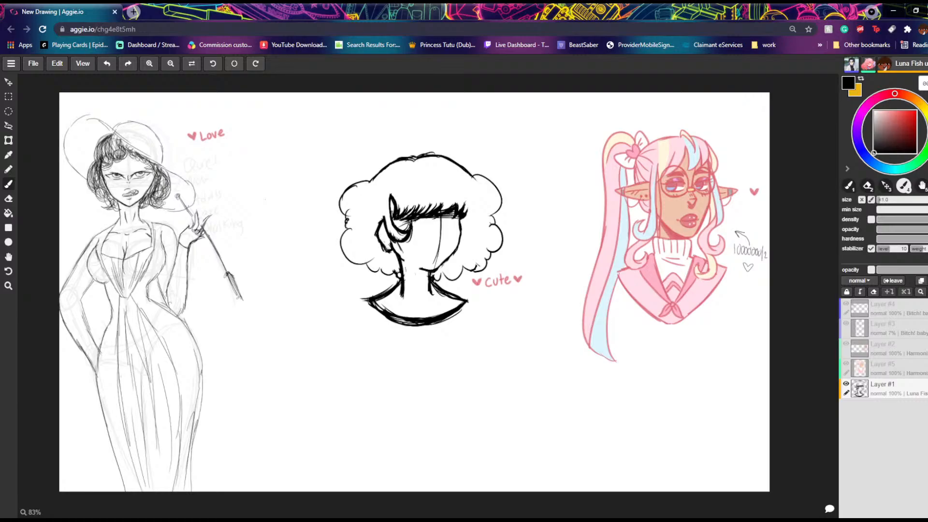
click(8, 198)
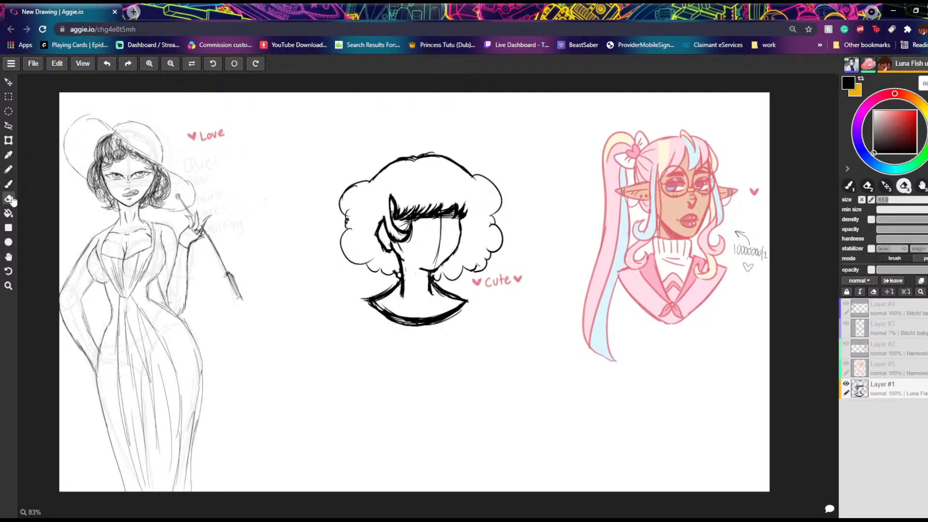
mouse_move(373, 233)
mouse_down()
mouse_move(388, 253)
mouse_move(376, 238)
mouse_move(381, 219)
mouse_move(377, 238)
mouse_up()
click(8, 184)
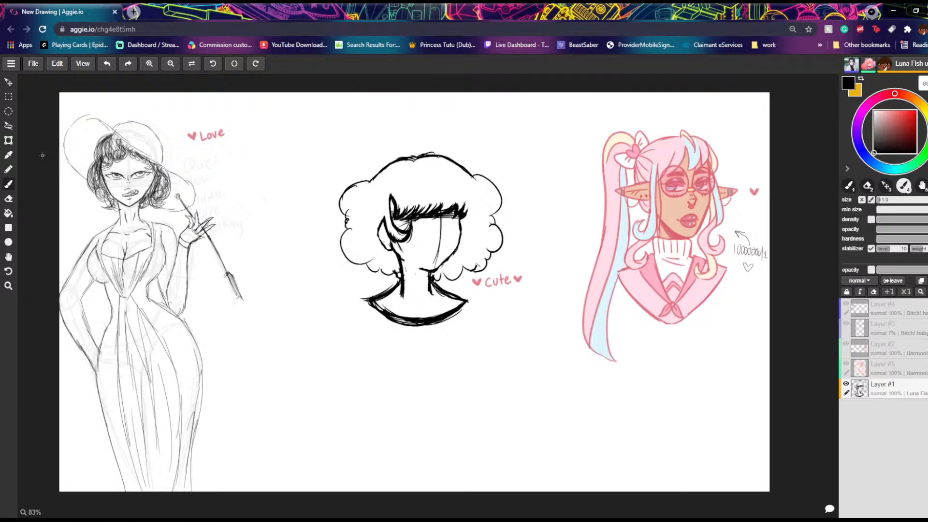
Step: Erase the straight jagged fringe and vertical face line, and redraw the fringe as rounded curls across the forehead
click(8, 198)
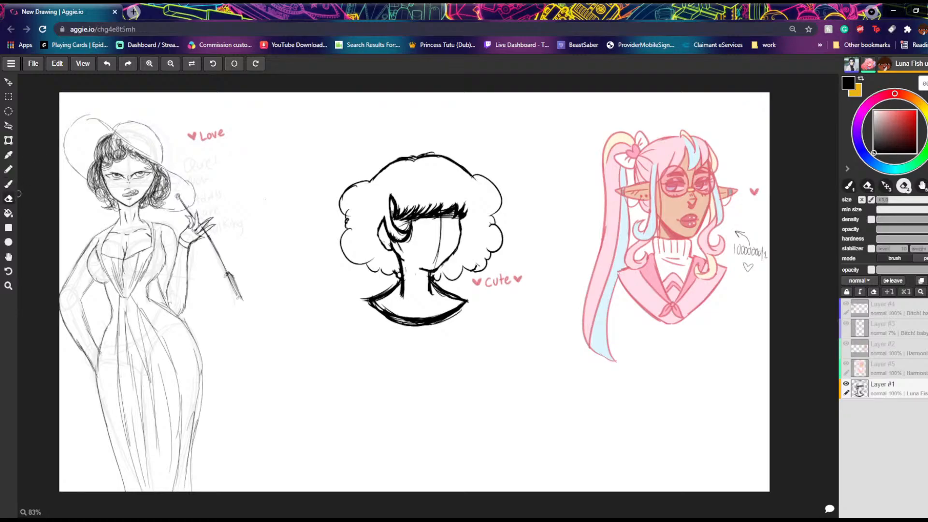
mouse_move(396, 187)
mouse_down()
mouse_move(404, 223)
mouse_move(409, 200)
mouse_move(424, 232)
mouse_move(420, 201)
mouse_move(429, 211)
mouse_move(434, 187)
mouse_move(430, 239)
mouse_move(444, 196)
mouse_move(439, 237)
mouse_move(462, 197)
mouse_move(448, 219)
mouse_up()
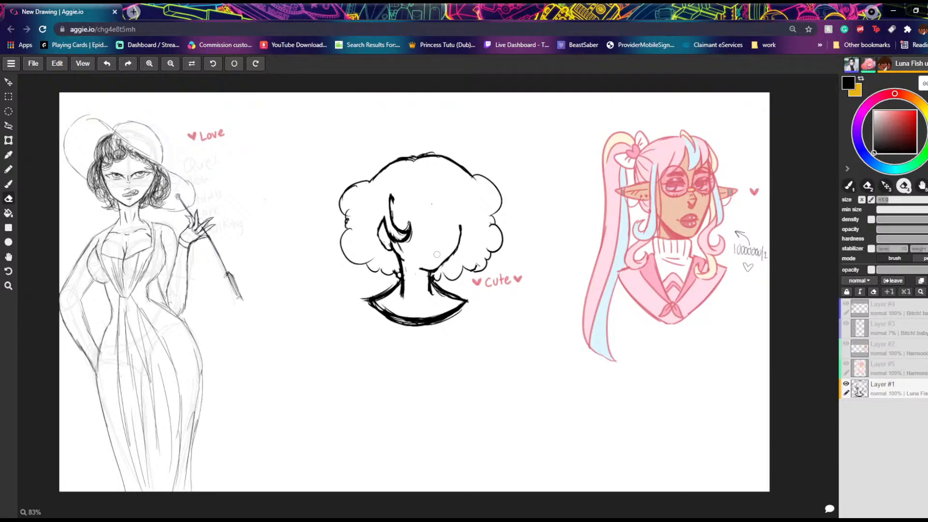
mouse_move(391, 199)
mouse_down()
mouse_move(392, 212)
mouse_move(391, 204)
mouse_up()
click(9, 184)
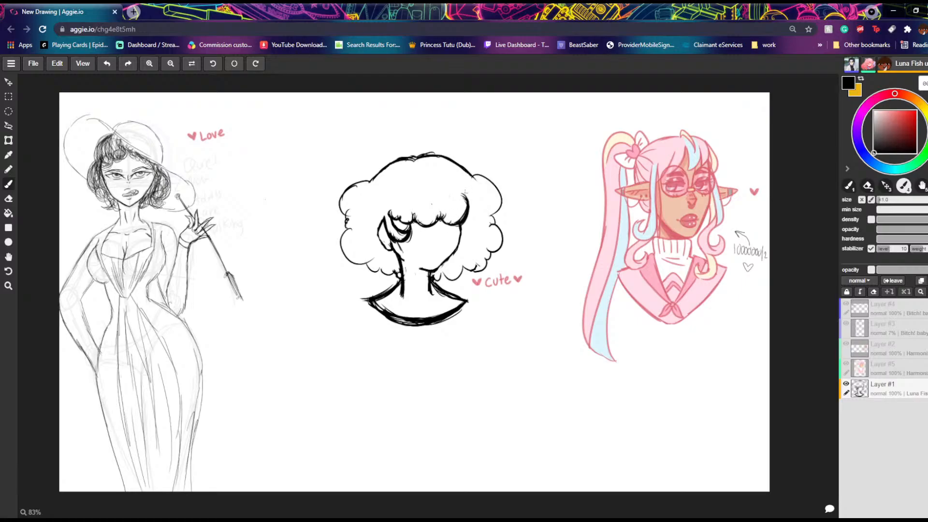
Step: Erase the ear's thick inner edge and the lower part of the hair lock in front of it
click(8, 199)
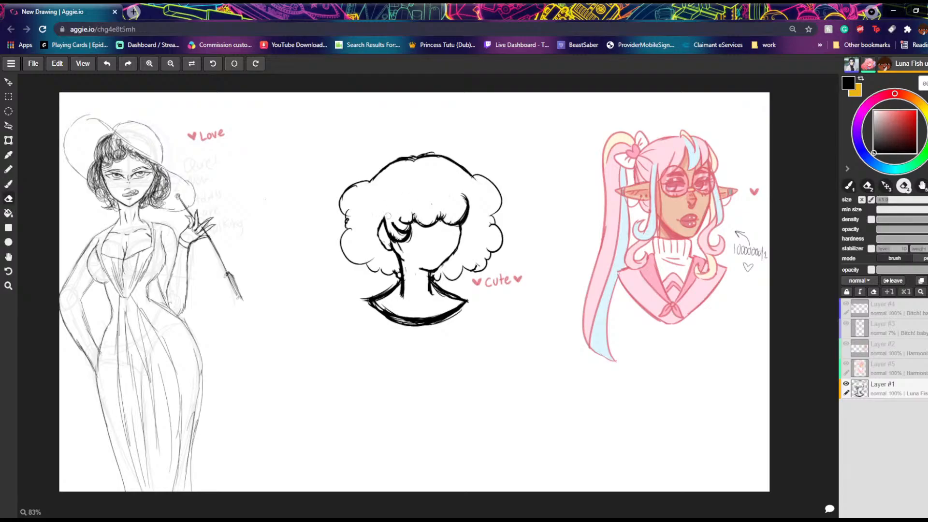
click(8, 184)
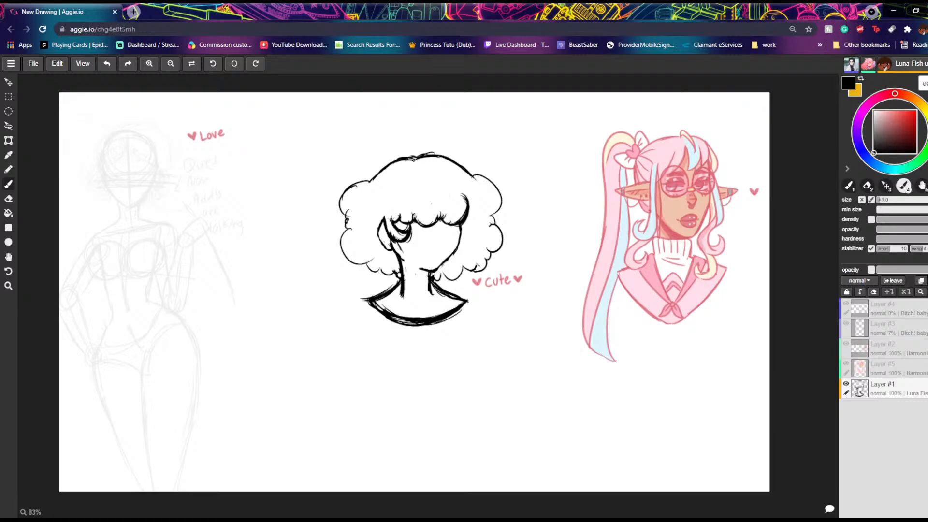
click(8, 198)
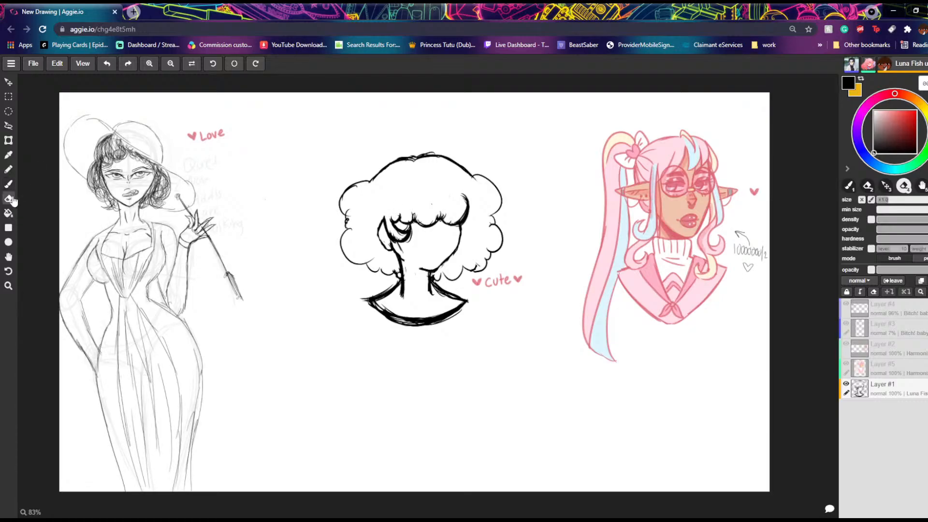
mouse_move(386, 224)
mouse_down()
mouse_move(396, 253)
mouse_move(404, 238)
mouse_up()
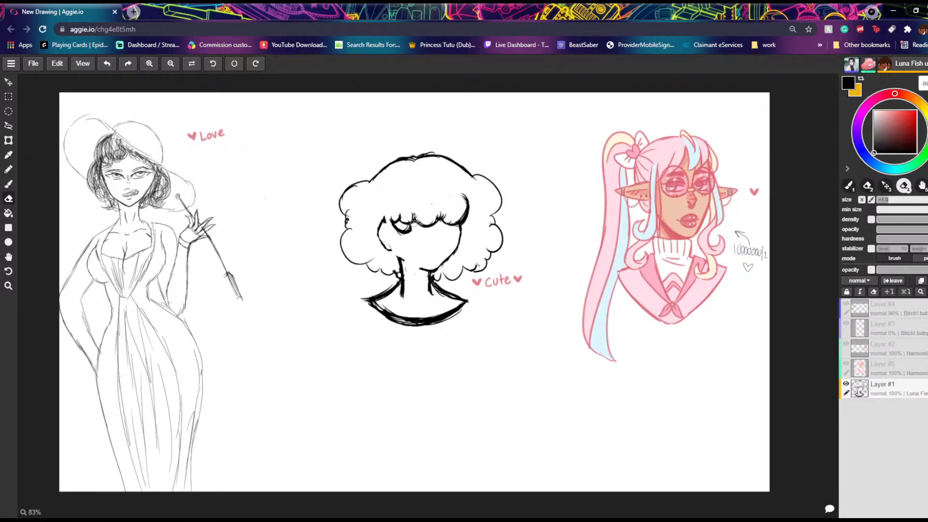
Step: Redraw the curved lock in front of the ear and the ear's inner edge, and erase the ear's upper back edge
click(10, 183)
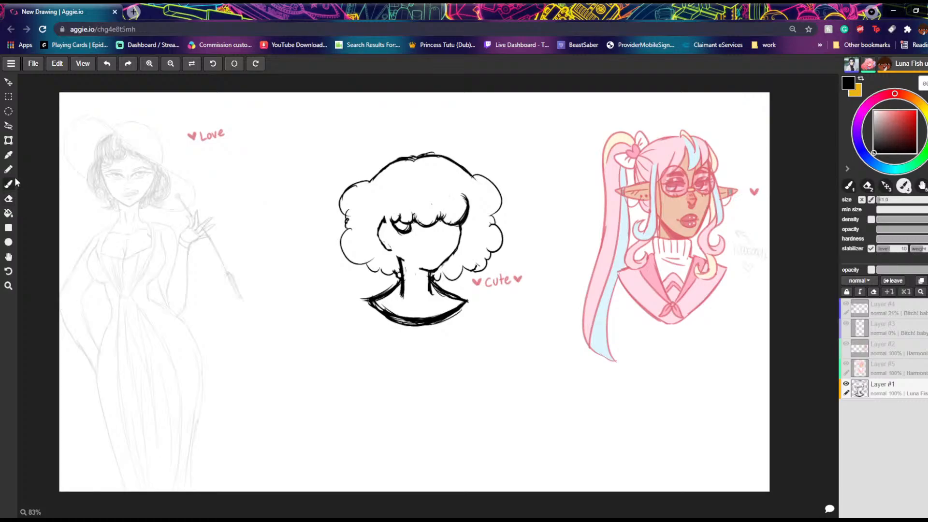
mouse_move(409, 230)
mouse_down()
mouse_move(399, 246)
mouse_move(380, 230)
mouse_move(394, 246)
mouse_up()
drag(382, 227, 404, 239)
mouse_move(391, 241)
mouse_down()
mouse_move(404, 242)
mouse_move(411, 229)
mouse_move(386, 238)
mouse_move(380, 229)
mouse_move(390, 238)
mouse_up()
key(e)
mouse_move(386, 229)
mouse_down()
mouse_move(400, 240)
mouse_move(382, 217)
mouse_up()
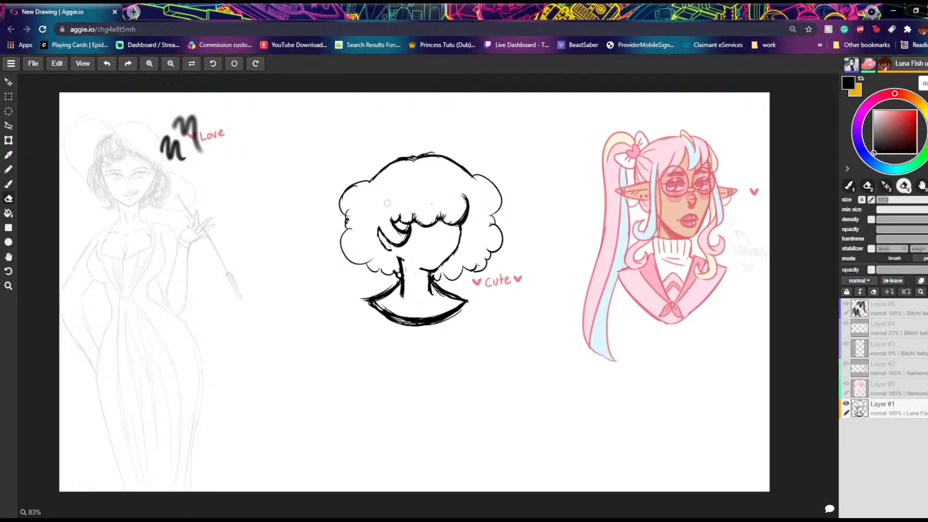
Step: Erase the heavy curve at the fringe's far end and redraw it as a shorter rounded curl
click(8, 184)
drag(170, 205, 187, 207)
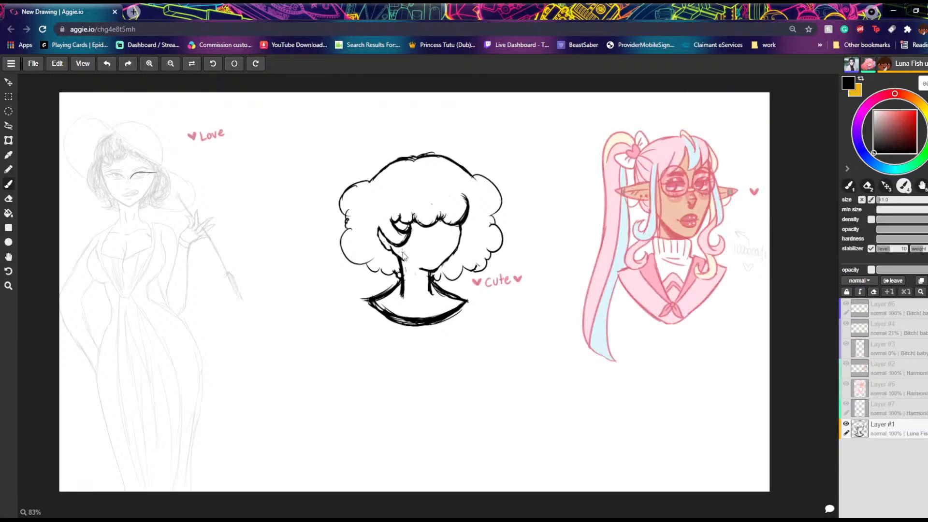
key(e)
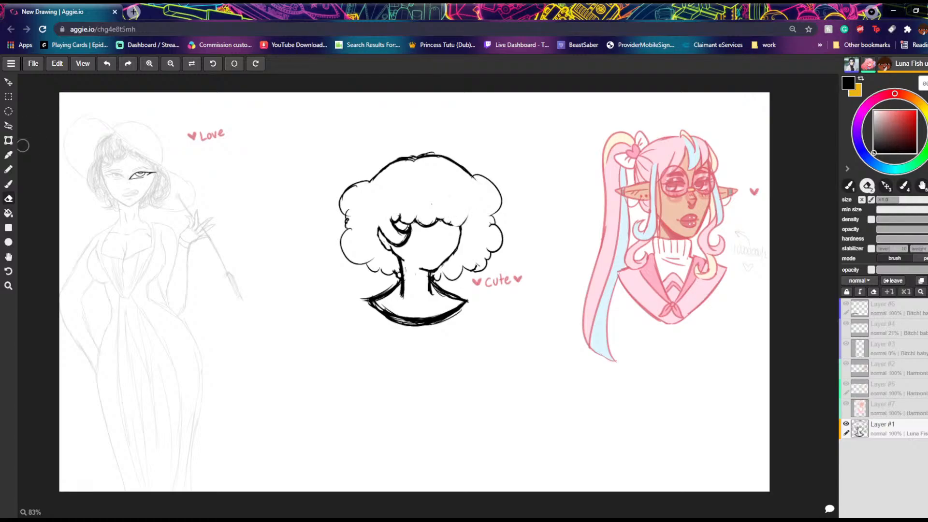
click(13, 181)
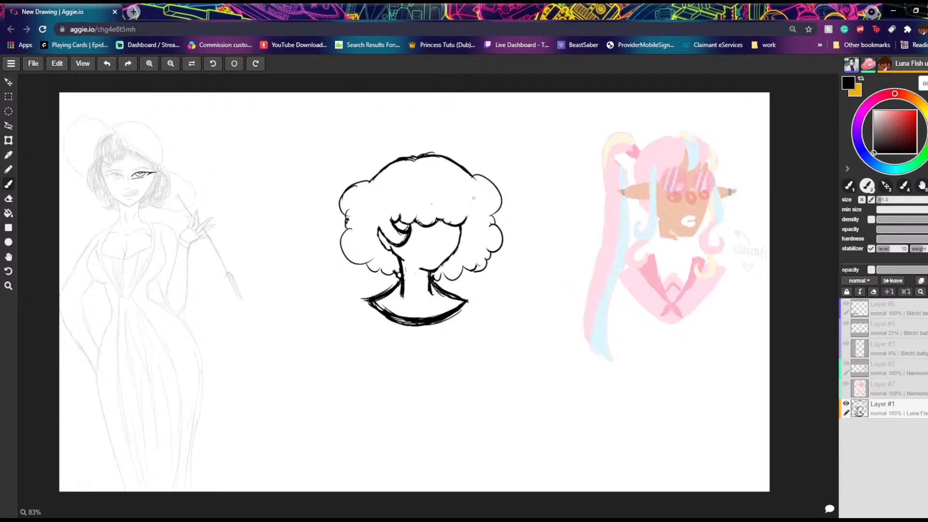
drag(465, 207, 466, 222)
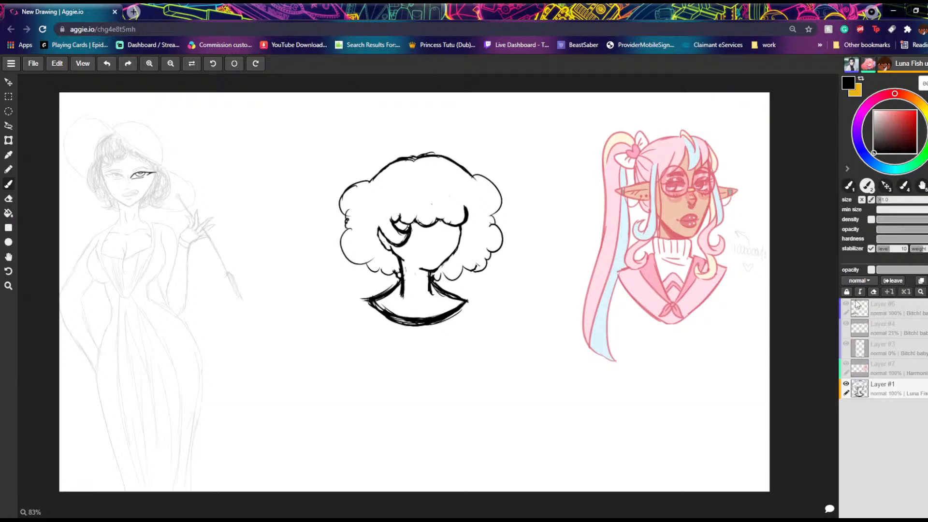
Step: Duplicate the portrait's line-art layer and clear the original Layer #1 beneath the copy for painting
click(920, 281)
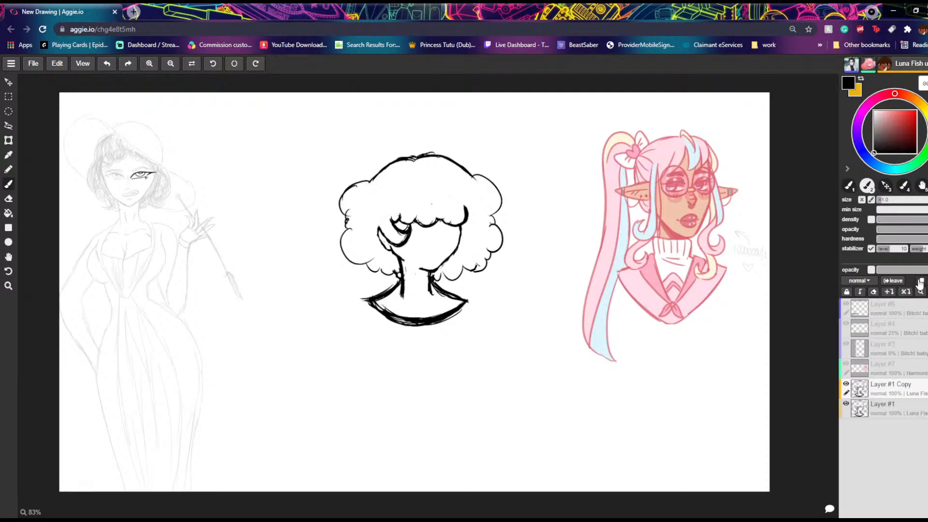
click(877, 408)
double_click(881, 411)
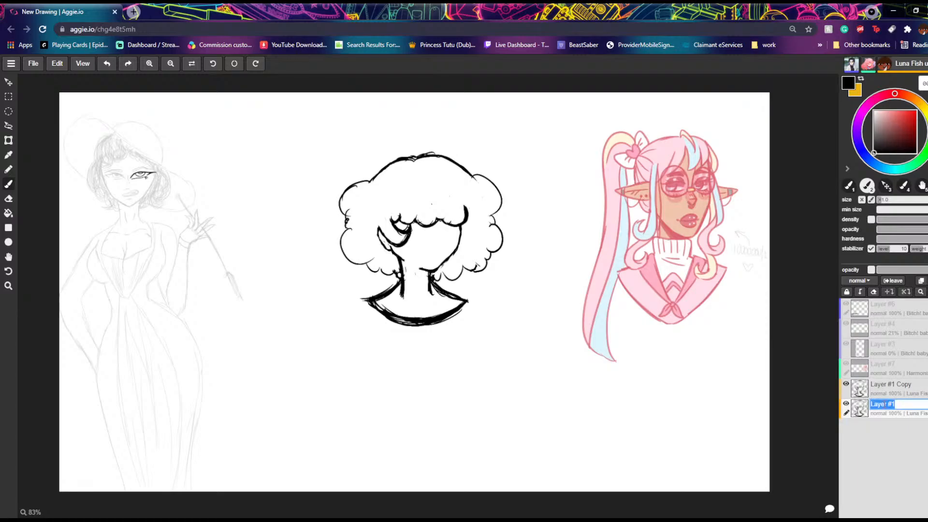
click(12, 198)
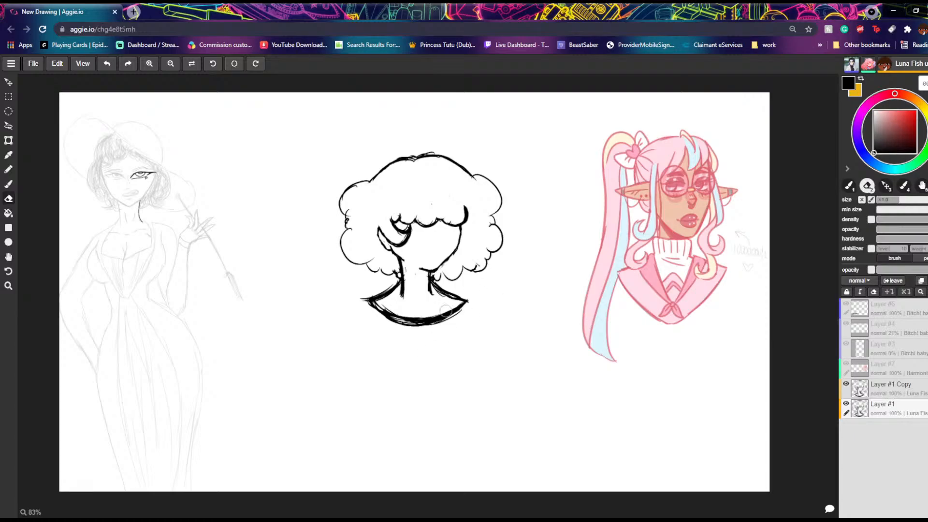
key(Delete)
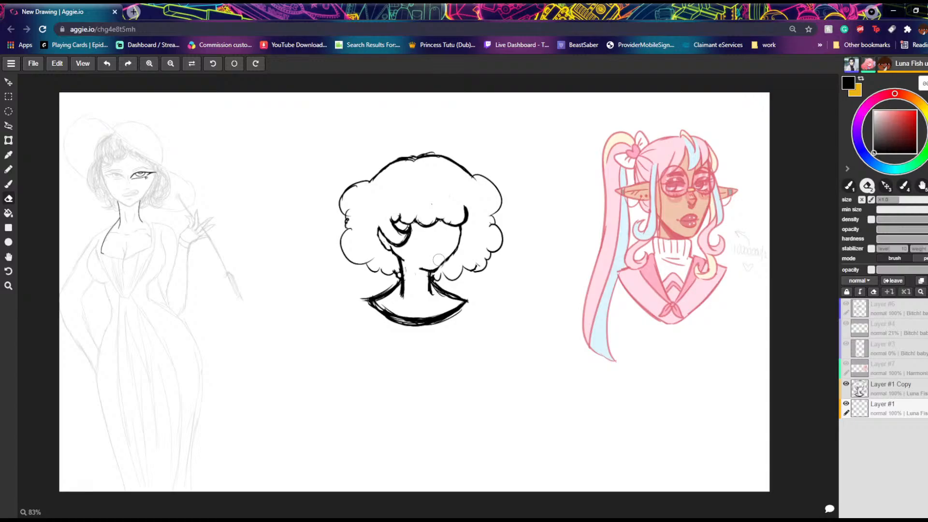
click(8, 184)
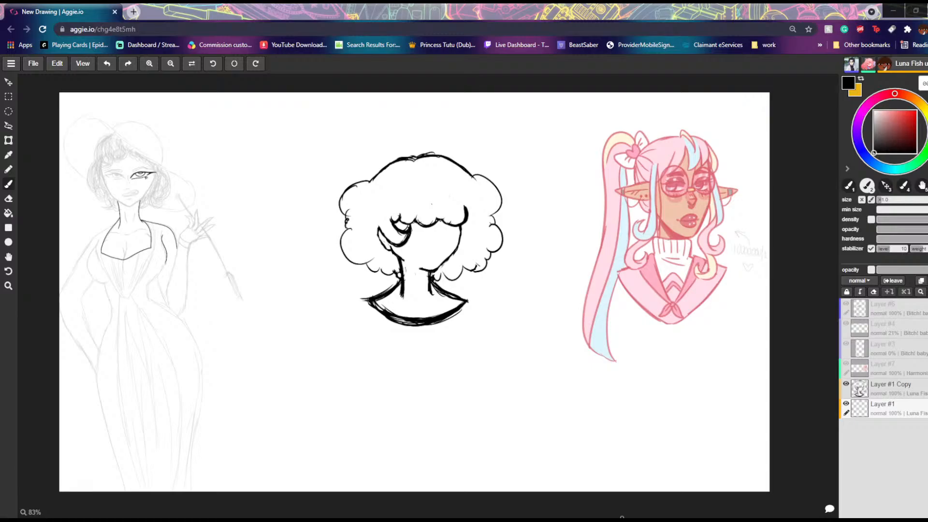
drag(158, 275, 144, 286)
mouse_move(98, 241)
mouse_down()
mouse_move(92, 251)
mouse_move(109, 284)
mouse_up()
drag(112, 318, 100, 342)
drag(148, 283, 145, 298)
key(ctrl+z)
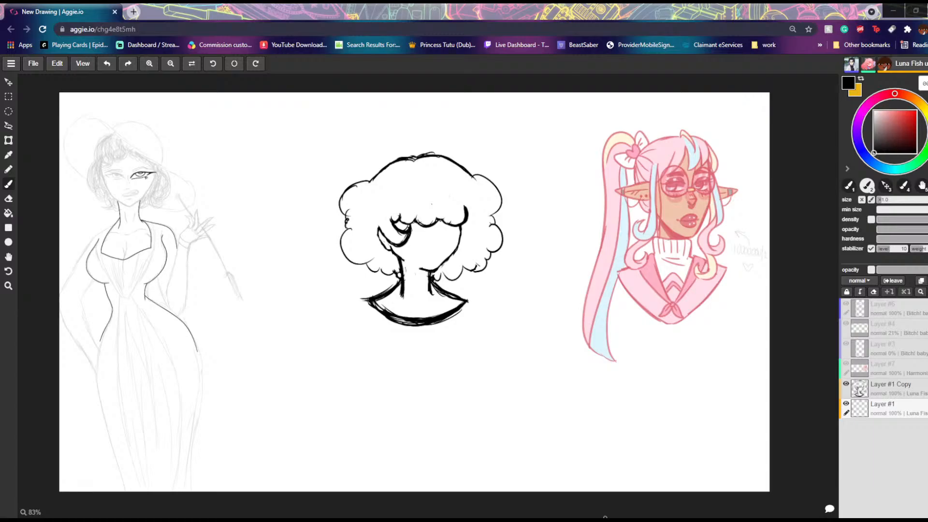
drag(198, 355, 184, 491)
Step: Paint the face, ear, neck and shoulders dark brown on Layer #1 beneath the line art
click(913, 98)
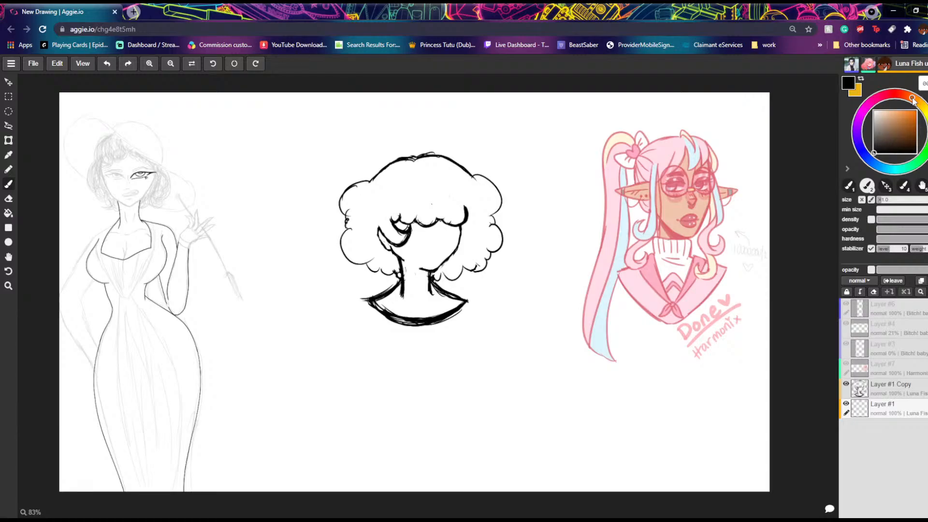
drag(453, 211, 453, 216)
click(107, 65)
drag(914, 132, 923, 143)
mouse_move(460, 226)
mouse_down()
mouse_move(434, 268)
mouse_move(434, 257)
mouse_up()
mouse_move(460, 228)
mouse_down()
mouse_move(425, 260)
mouse_move(438, 226)
mouse_move(415, 255)
mouse_move(397, 223)
mouse_move(381, 244)
mouse_move(404, 249)
mouse_move(410, 289)
mouse_move(422, 261)
mouse_move(431, 260)
mouse_move(420, 279)
mouse_move(442, 260)
mouse_move(426, 272)
mouse_move(426, 293)
mouse_move(408, 247)
mouse_move(406, 302)
mouse_move(416, 279)
mouse_move(419, 296)
mouse_move(424, 283)
mouse_move(429, 300)
mouse_move(427, 284)
mouse_move(459, 296)
mouse_move(424, 319)
mouse_move(432, 311)
mouse_move(392, 314)
mouse_move(393, 290)
mouse_move(382, 309)
mouse_up()
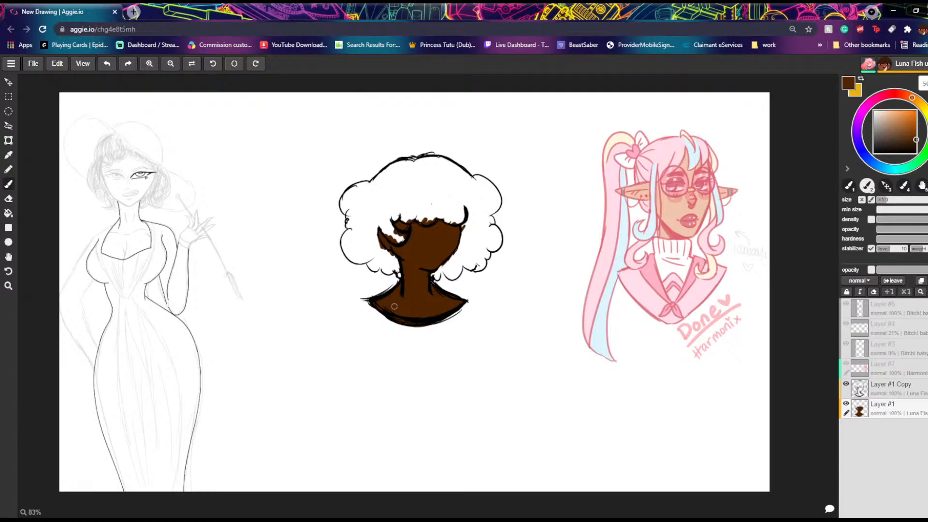
Step: Paint the whole curly hair light green on Layer #1, from the curls around the face to the crown
click(891, 93)
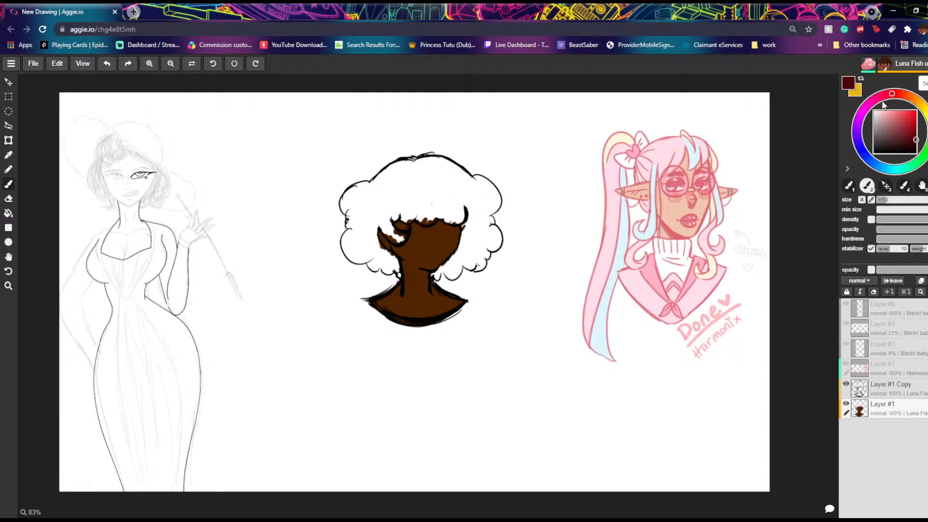
click(916, 125)
click(911, 114)
click(923, 154)
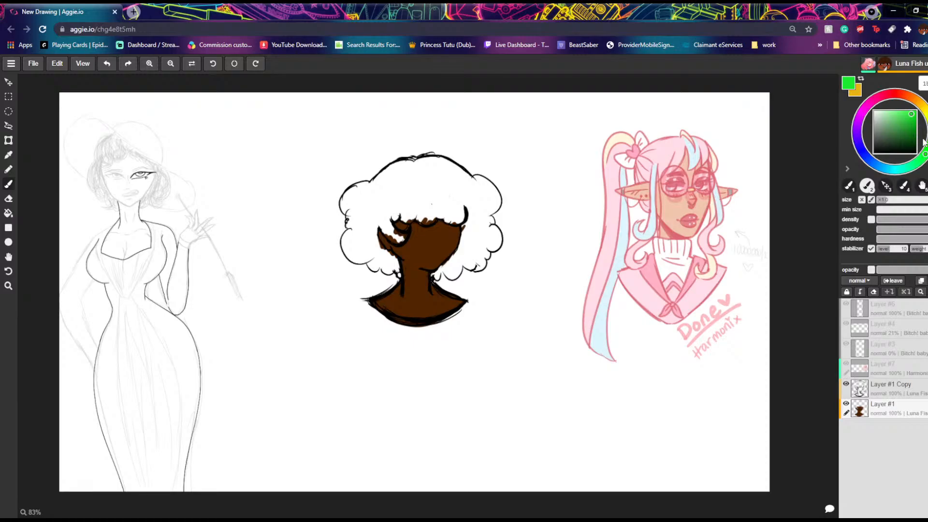
click(902, 111)
click(896, 110)
mouse_move(467, 213)
mouse_down()
mouse_move(455, 258)
mouse_move(437, 278)
mouse_move(456, 274)
mouse_move(464, 256)
mouse_move(480, 265)
mouse_move(486, 259)
mouse_move(498, 229)
mouse_move(483, 222)
mouse_move(488, 208)
mouse_move(494, 220)
mouse_move(485, 202)
mouse_up()
mouse_move(472, 252)
mouse_down()
mouse_move(471, 202)
mouse_move(447, 217)
mouse_move(455, 223)
mouse_move(450, 211)
mouse_move(438, 219)
mouse_move(398, 214)
mouse_move(414, 211)
mouse_move(388, 217)
mouse_move(392, 240)
mouse_move(377, 219)
mouse_move(372, 236)
mouse_move(399, 274)
mouse_move(349, 249)
mouse_move(365, 255)
mouse_up()
click(113, 63)
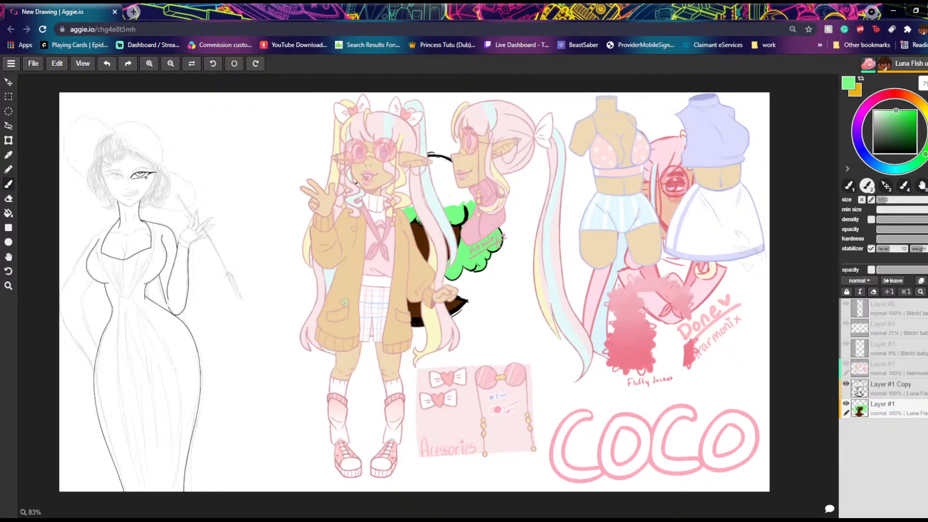
mouse_move(354, 229)
mouse_down()
mouse_move(344, 246)
mouse_move(348, 232)
mouse_move(355, 239)
mouse_move(348, 194)
mouse_move(429, 160)
mouse_move(482, 190)
mouse_move(479, 182)
mouse_move(494, 212)
mouse_up()
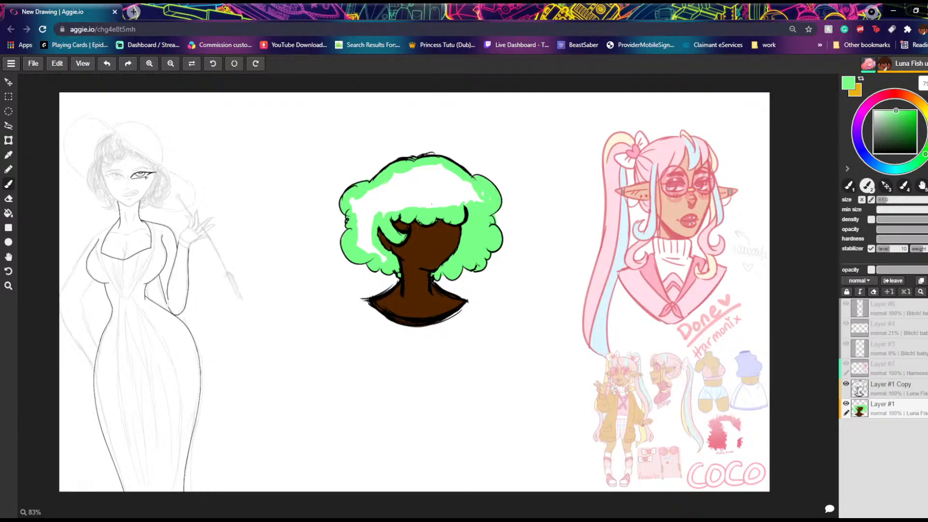
drag(484, 210, 476, 180)
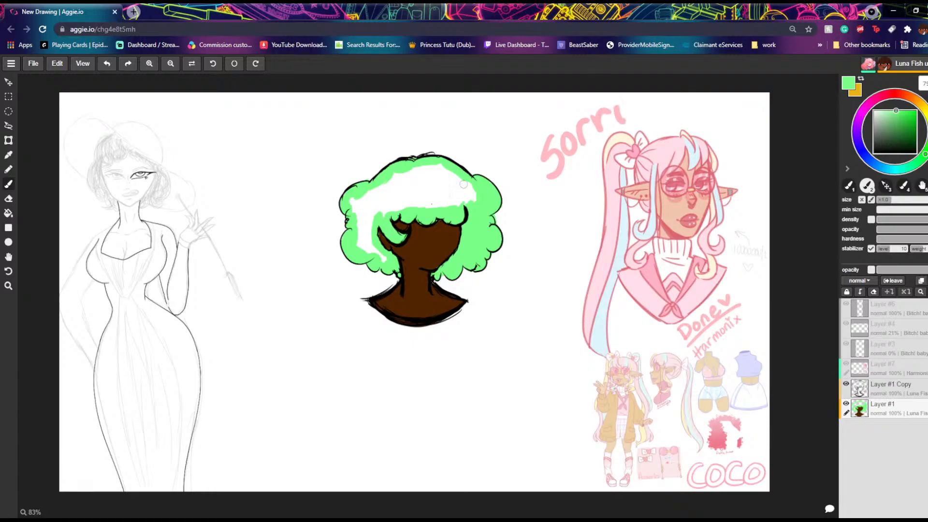
mouse_move(464, 190)
mouse_down()
mouse_move(416, 193)
mouse_move(394, 175)
mouse_move(420, 168)
mouse_move(358, 213)
mouse_move(375, 223)
mouse_move(384, 208)
mouse_move(352, 203)
mouse_move(360, 237)
mouse_move(387, 264)
mouse_up()
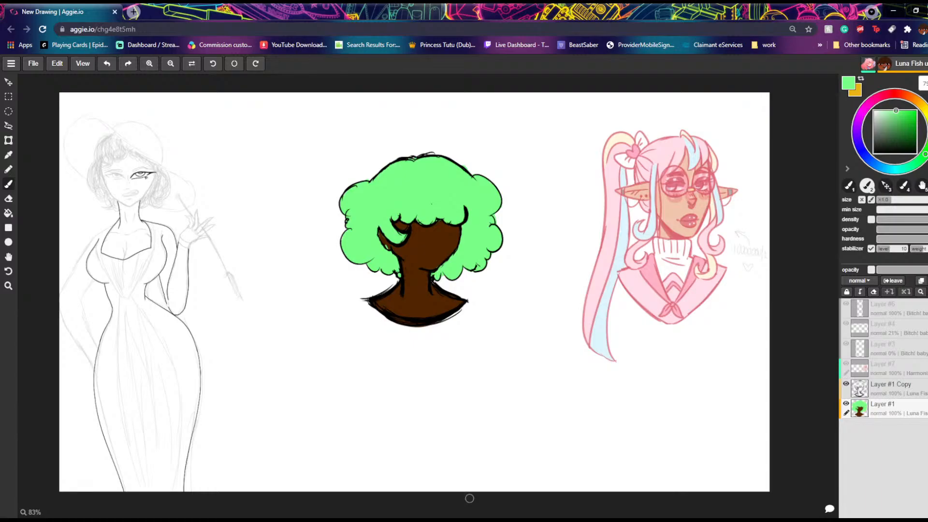
Step: On Layer #1 Copy, trace the hair outline, fringe edge and ear with thick strokes in a near-black green
click(877, 387)
click(915, 145)
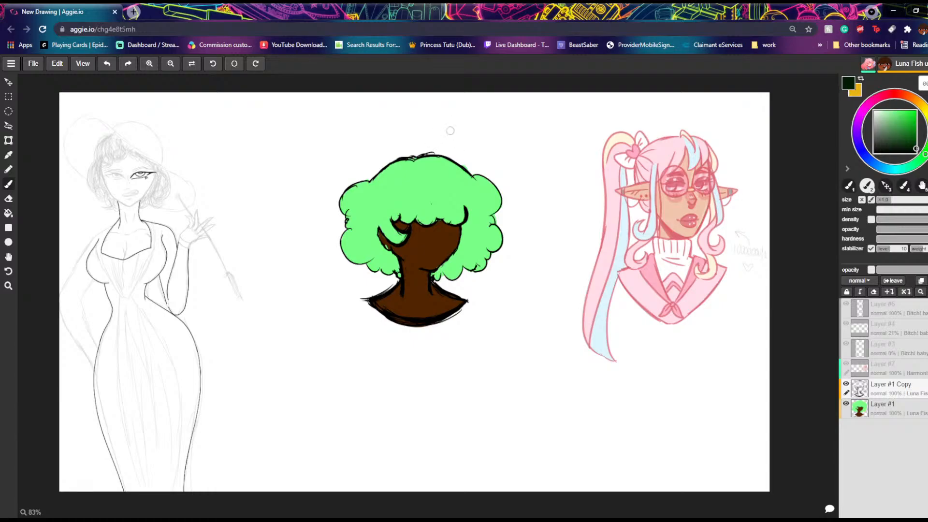
mouse_move(401, 162)
mouse_down()
mouse_move(343, 195)
mouse_move(348, 230)
mouse_move(339, 240)
mouse_move(356, 264)
mouse_move(341, 246)
mouse_move(342, 255)
mouse_move(341, 243)
mouse_move(349, 260)
mouse_move(395, 270)
mouse_up()
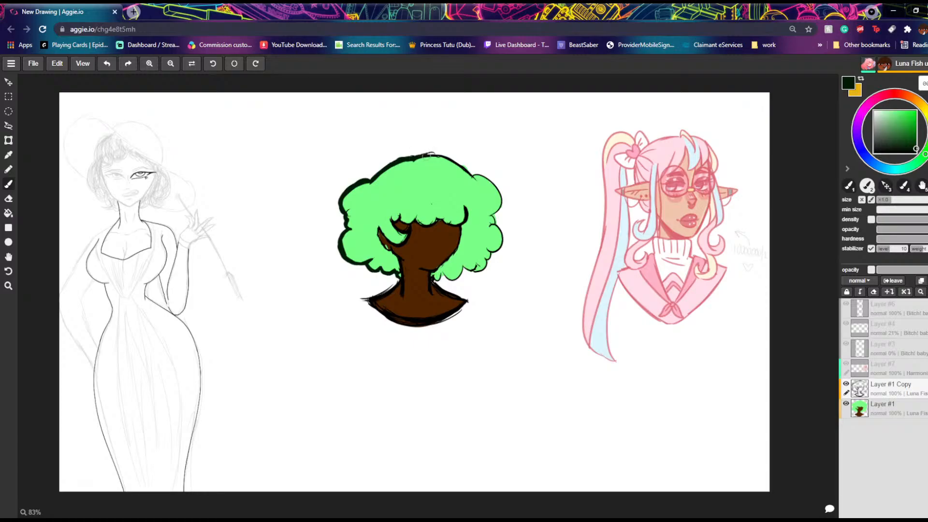
mouse_move(435, 161)
mouse_down()
mouse_move(489, 188)
mouse_move(497, 181)
mouse_move(495, 210)
mouse_move(493, 187)
mouse_move(502, 202)
mouse_move(488, 226)
mouse_move(502, 249)
mouse_move(498, 237)
mouse_move(476, 272)
mouse_move(456, 264)
mouse_move(452, 277)
mouse_move(462, 268)
mouse_move(452, 276)
mouse_move(432, 269)
mouse_up()
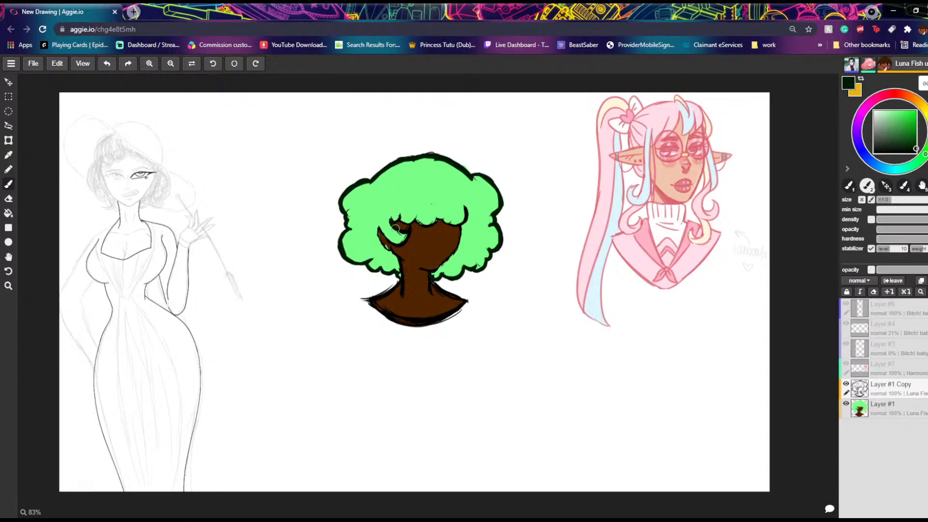
mouse_move(406, 228)
mouse_down()
mouse_move(379, 227)
mouse_move(400, 215)
mouse_move(423, 225)
mouse_move(455, 222)
mouse_up()
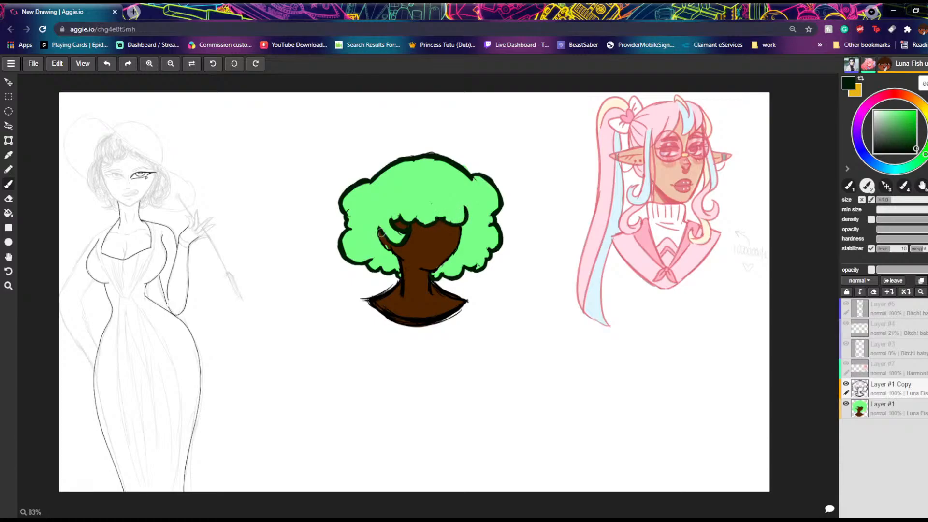
drag(378, 227, 391, 242)
drag(386, 236, 376, 222)
Step: Fill the hair inside the outline with the near-black green on Layer #1 Copy
mouse_move(495, 195)
mouse_down()
mouse_move(493, 250)
mouse_move(490, 217)
mouse_up()
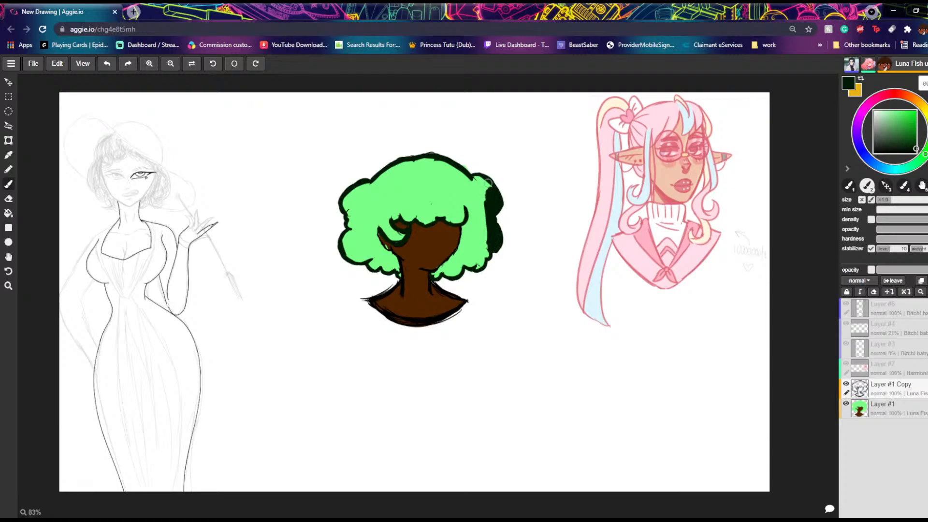
click(107, 65)
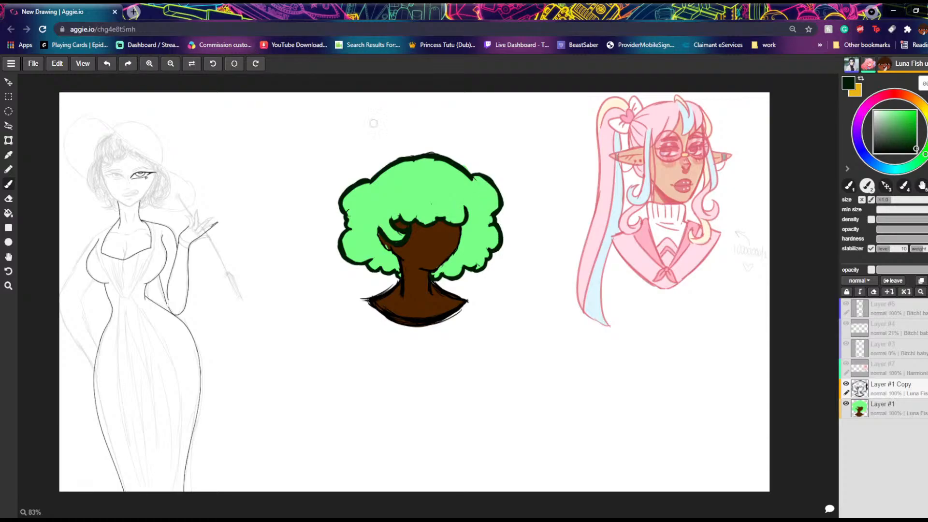
mouse_move(494, 239)
mouse_down()
mouse_move(494, 204)
mouse_move(478, 180)
mouse_move(484, 230)
mouse_move(472, 195)
mouse_move(461, 256)
mouse_move(466, 223)
mouse_up()
mouse_move(456, 255)
mouse_down()
mouse_move(485, 246)
mouse_move(483, 259)
mouse_move(441, 272)
mouse_move(444, 262)
mouse_move(456, 274)
mouse_up()
mouse_move(465, 211)
mouse_down()
mouse_move(444, 217)
mouse_move(462, 220)
mouse_move(437, 193)
mouse_move(454, 186)
mouse_move(463, 193)
mouse_move(470, 182)
mouse_move(441, 162)
mouse_move(420, 218)
mouse_move(435, 212)
mouse_move(385, 214)
mouse_move(405, 237)
mouse_move(369, 212)
mouse_move(371, 238)
mouse_move(400, 274)
mouse_move(390, 259)
mouse_move(382, 264)
mouse_move(393, 232)
mouse_move(390, 267)
mouse_move(357, 251)
mouse_move(353, 259)
mouse_move(347, 234)
mouse_move(356, 227)
mouse_move(372, 240)
mouse_move(359, 216)
mouse_move(349, 222)
mouse_move(347, 202)
mouse_move(359, 191)
mouse_move(387, 203)
mouse_move(380, 211)
mouse_move(442, 200)
mouse_move(406, 211)
mouse_move(398, 201)
mouse_move(431, 160)
mouse_move(415, 180)
mouse_move(401, 172)
mouse_move(445, 167)
mouse_move(389, 178)
mouse_move(403, 164)
mouse_move(377, 191)
mouse_up()
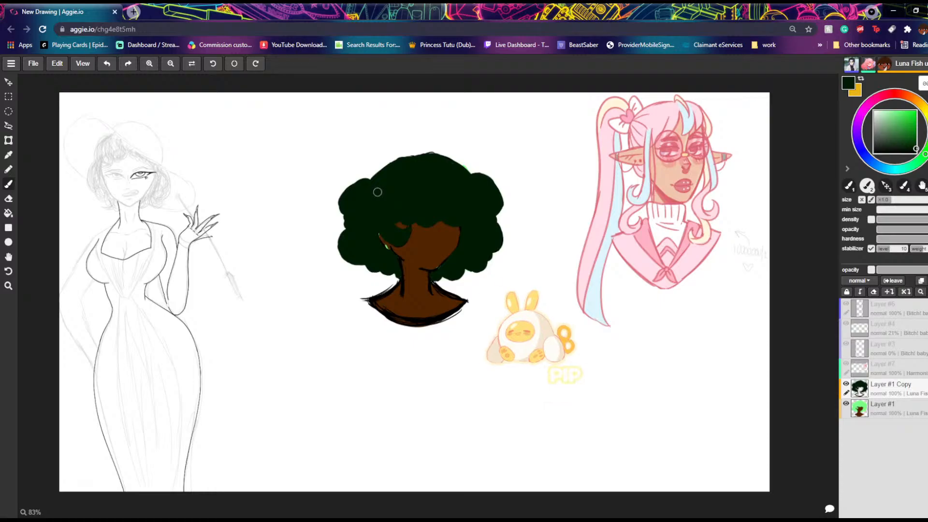
Step: Draw a small solid heart in near-black green above the yellow rabbit character labelled PIP
drag(523, 284, 519, 291)
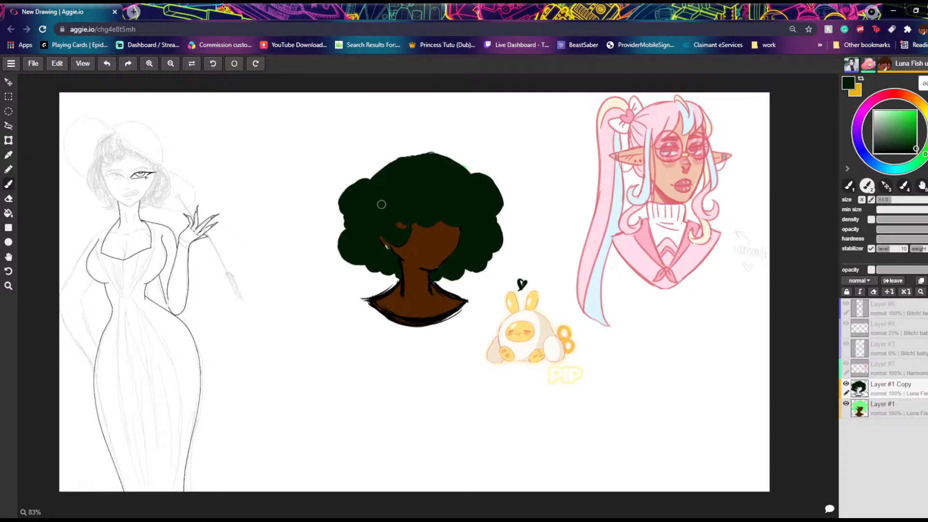
mouse_move(515, 414)
mouse_down()
mouse_move(522, 395)
mouse_move(531, 407)
mouse_up()
click(828, 511)
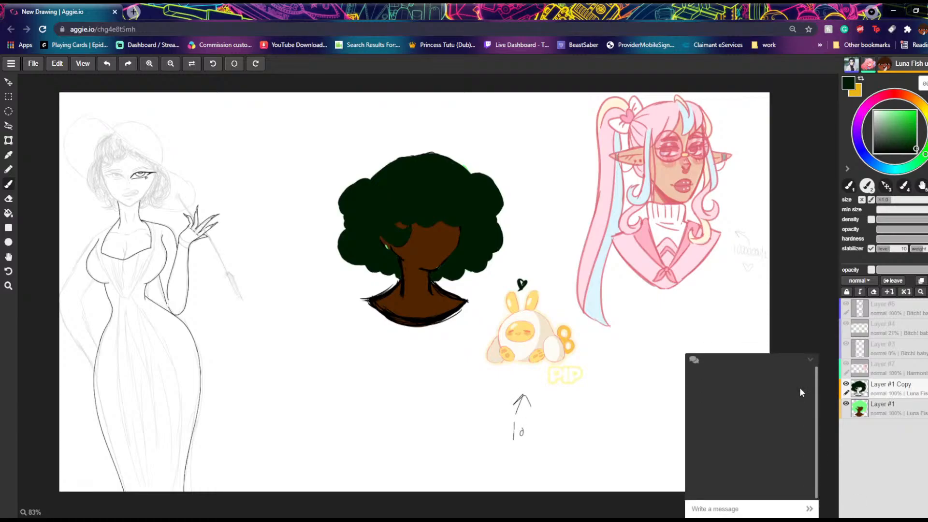
click(811, 359)
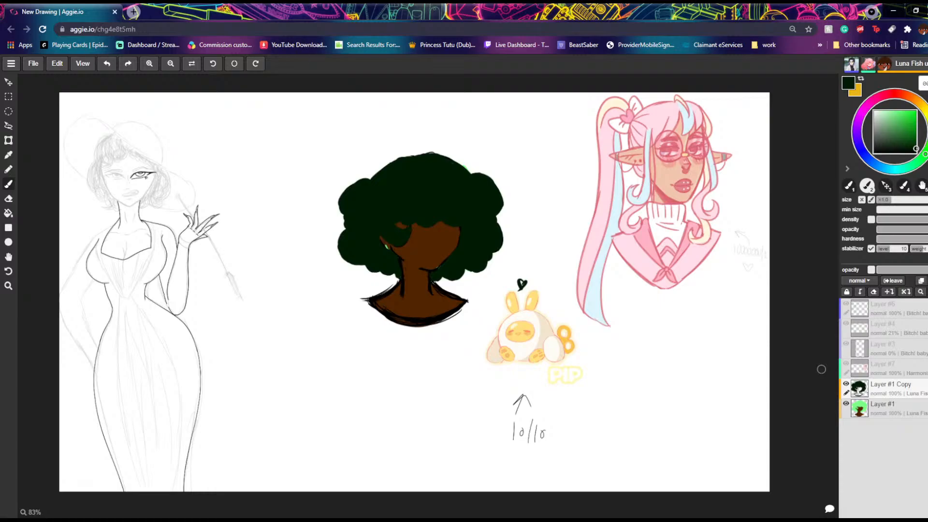
mouse_move(517, 284)
mouse_down()
mouse_move(528, 283)
mouse_move(522, 291)
mouse_up()
mouse_move(656, 339)
mouse_down()
mouse_move(622, 358)
mouse_move(656, 339)
mouse_up()
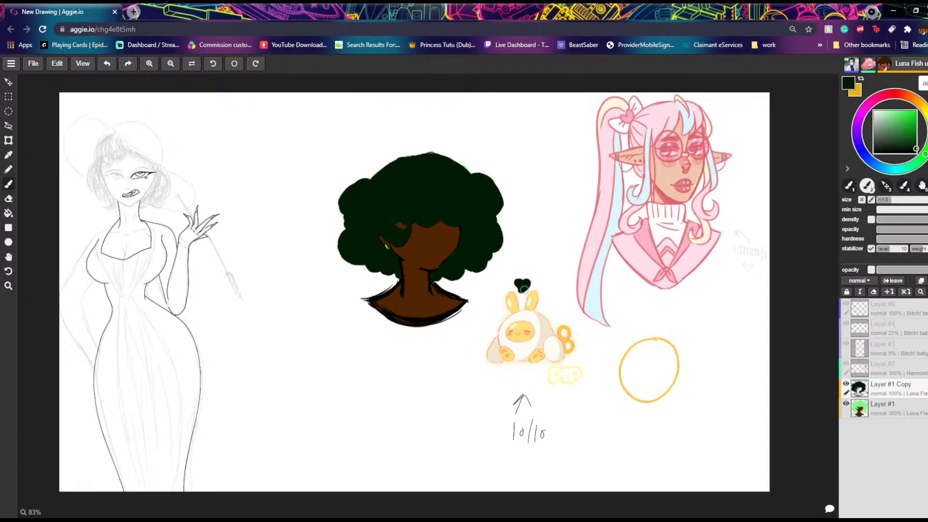
key(ctrl+z)
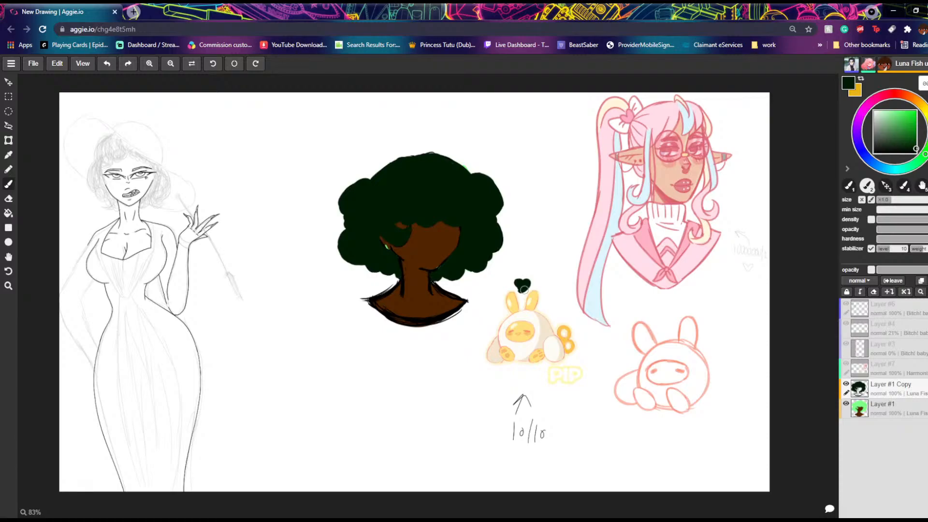
Step: Touch up the upper hair edge and add a small spiral flyaway curl on each side of the crown
drag(374, 175, 371, 176)
drag(469, 175, 468, 176)
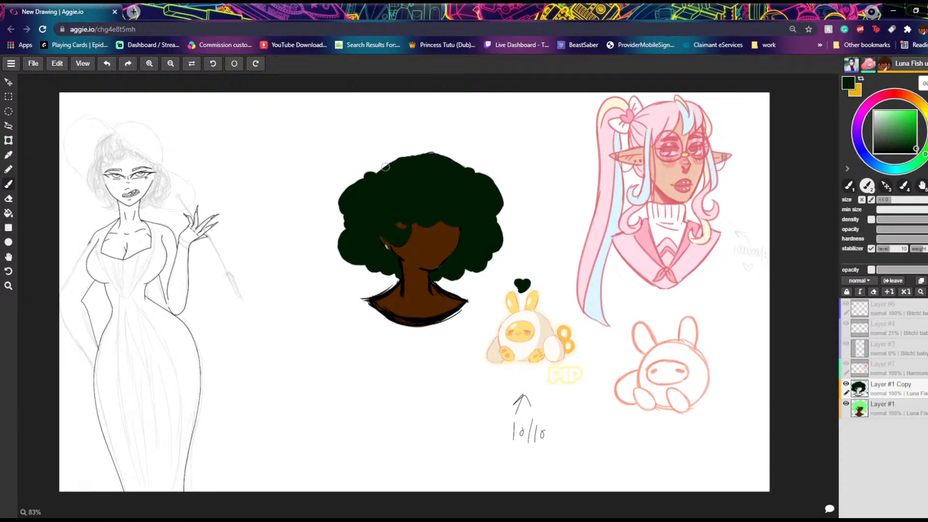
drag(371, 171, 347, 160)
drag(470, 171, 479, 159)
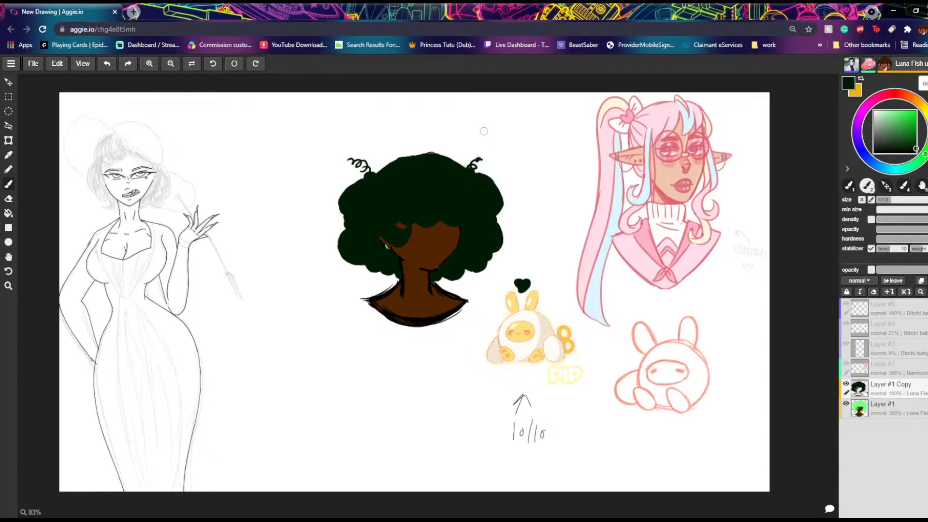
click(107, 64)
drag(474, 166, 485, 161)
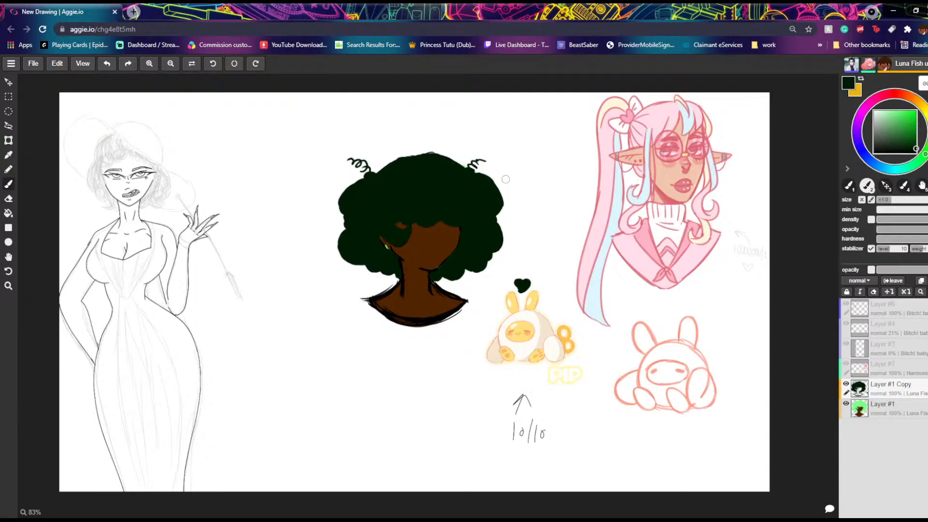
click(107, 63)
drag(469, 168, 485, 158)
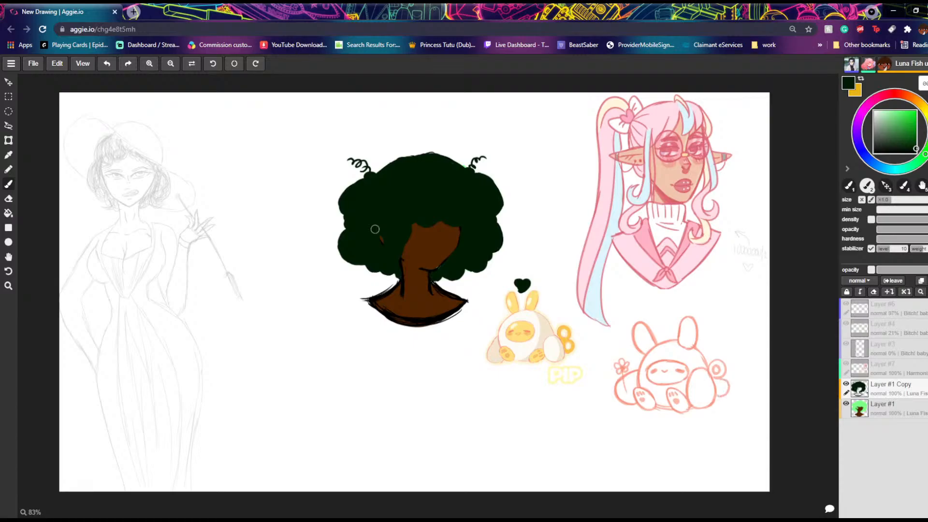
Step: Add a new empty layer above Layer #1 Copy for the facial features
click(921, 281)
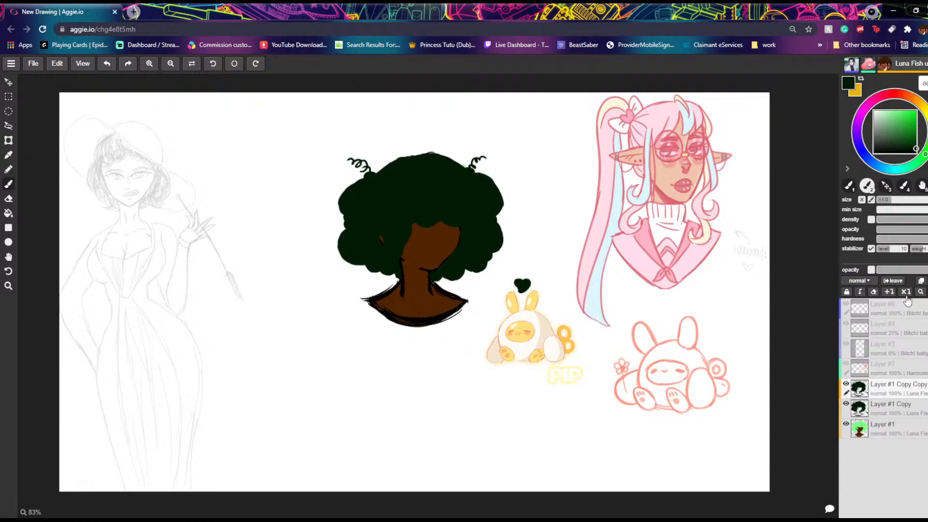
click(906, 293)
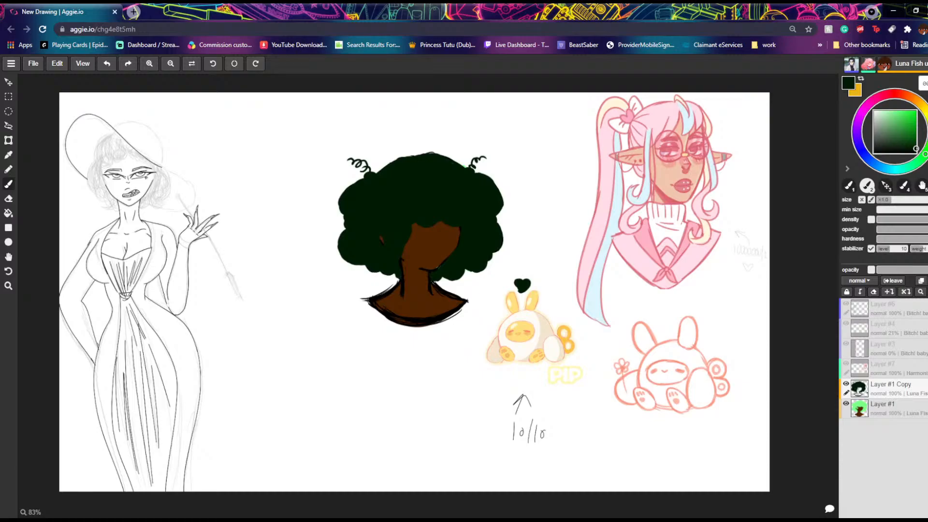
key(shift+n)
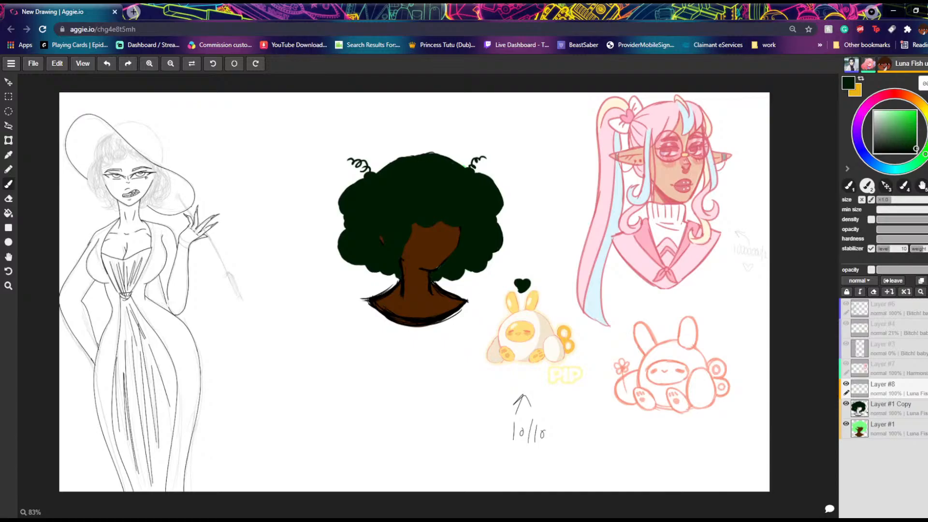
Step: Try painting eyes, a nose and a mouth on the face in near-black green, and undo the strokes
drag(446, 231, 417, 237)
mouse_move(432, 254)
mouse_down()
mouse_move(412, 241)
mouse_move(434, 245)
mouse_up()
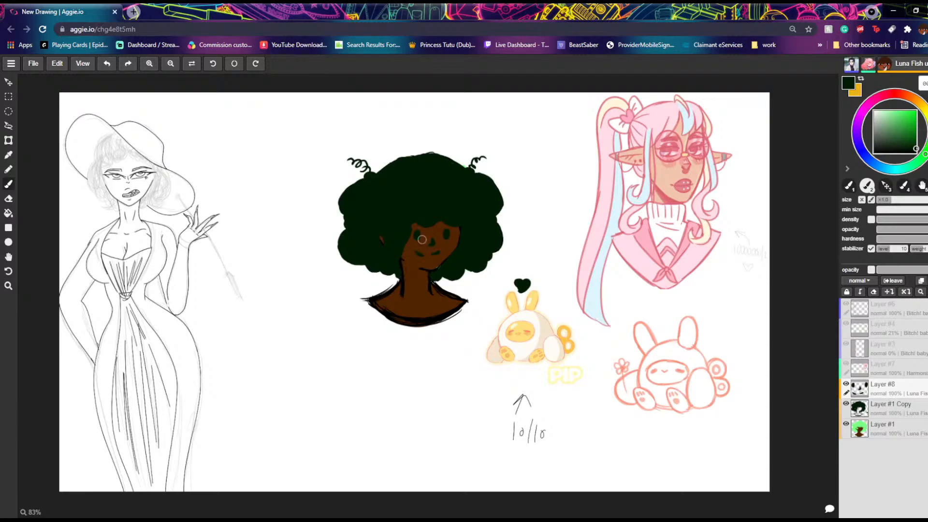
click(106, 65)
click(106, 64)
click(106, 64)
click(106, 64)
click(106, 65)
Step: Try a pair of tall solid oval eyes on the face, and undo them
mouse_move(445, 233)
mouse_down()
mouse_move(445, 242)
mouse_move(416, 240)
mouse_move(445, 242)
mouse_move(443, 232)
mouse_up()
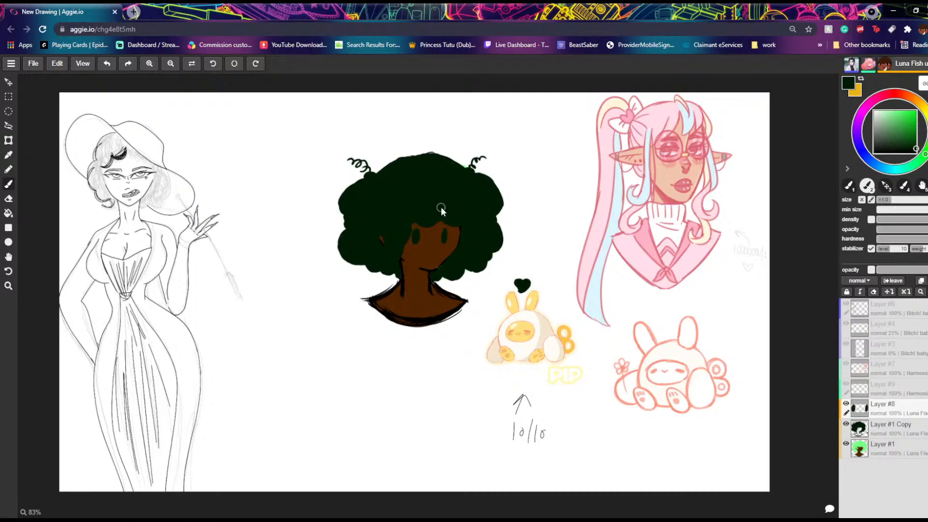
click(105, 62)
click(105, 62)
click(105, 62)
click(107, 63)
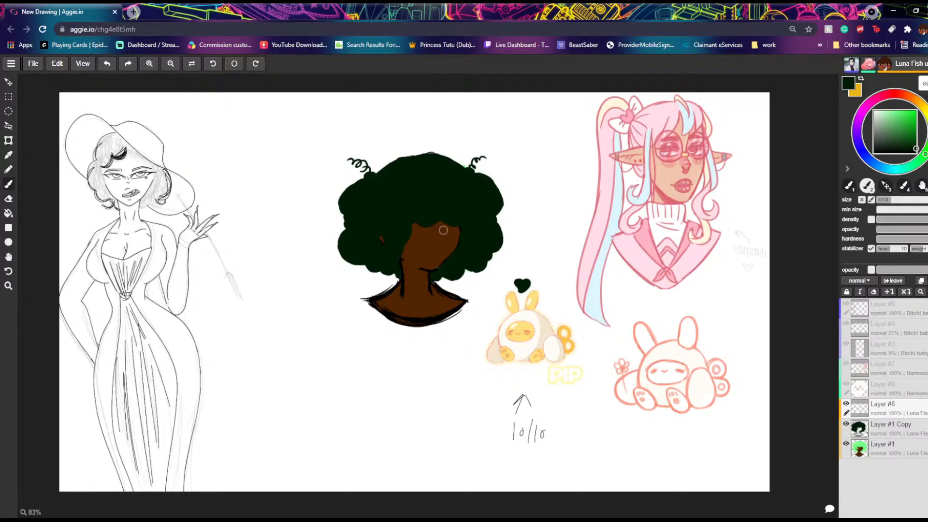
Step: Try thin angled eye lines and a curved mouth on the face, and undo them
mouse_move(440, 229)
mouse_down()
mouse_move(449, 235)
mouse_move(418, 240)
mouse_move(440, 255)
mouse_up()
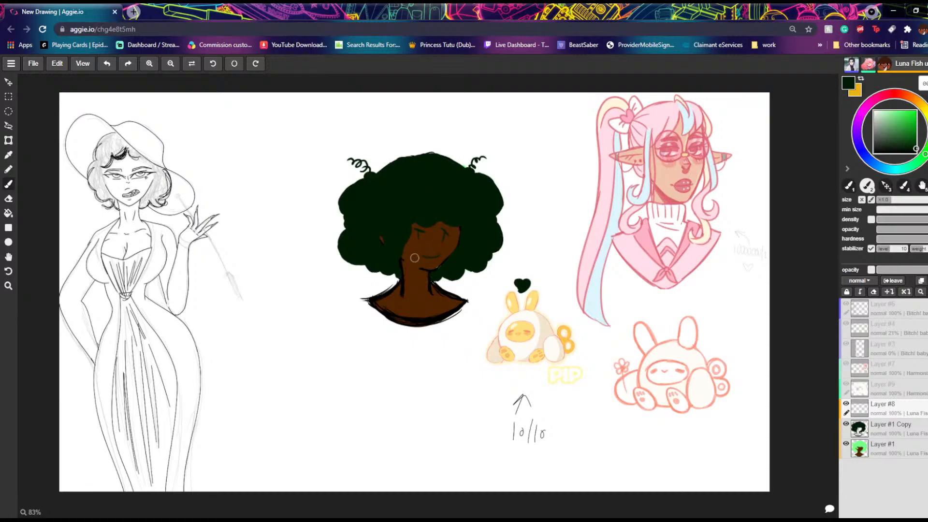
click(107, 64)
click(107, 64)
click(108, 64)
click(115, 66)
click(113, 66)
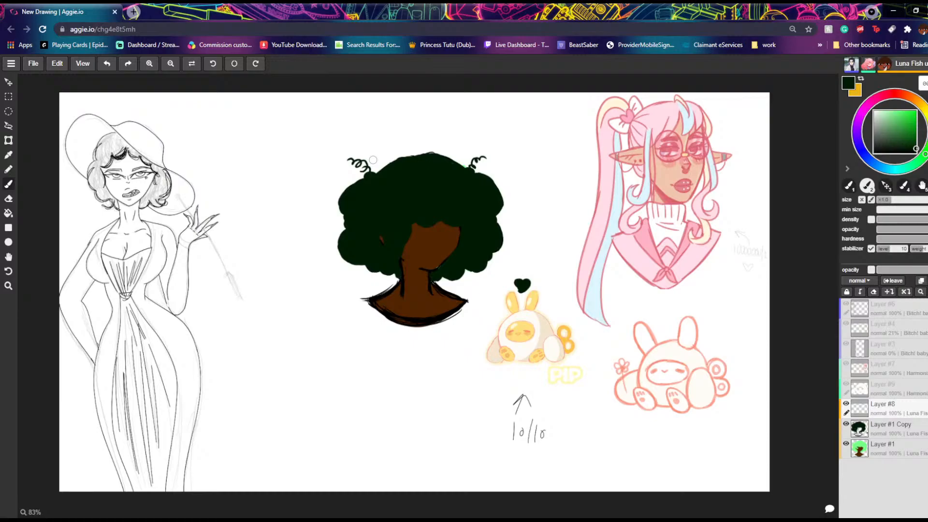
Step: Choose a slightly brighter dark green for the brush and add another empty layer above Layer #8
click(916, 142)
click(889, 291)
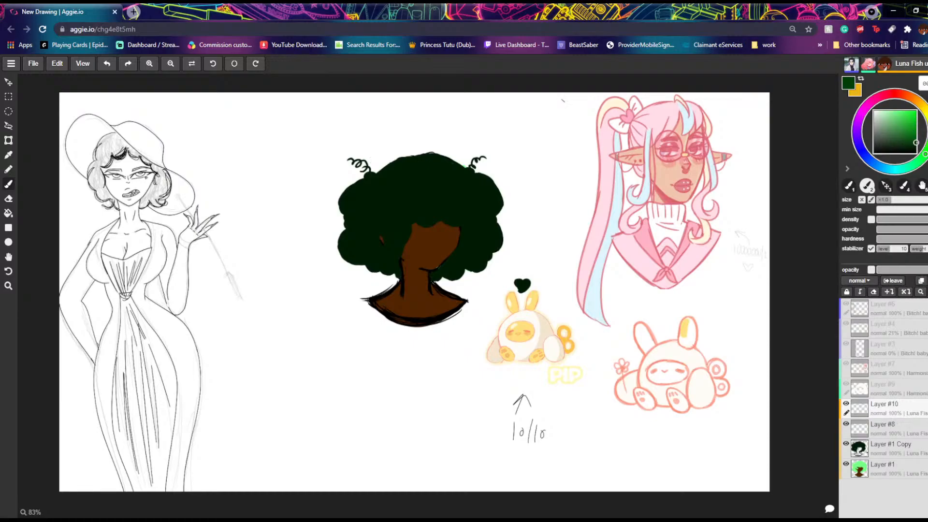
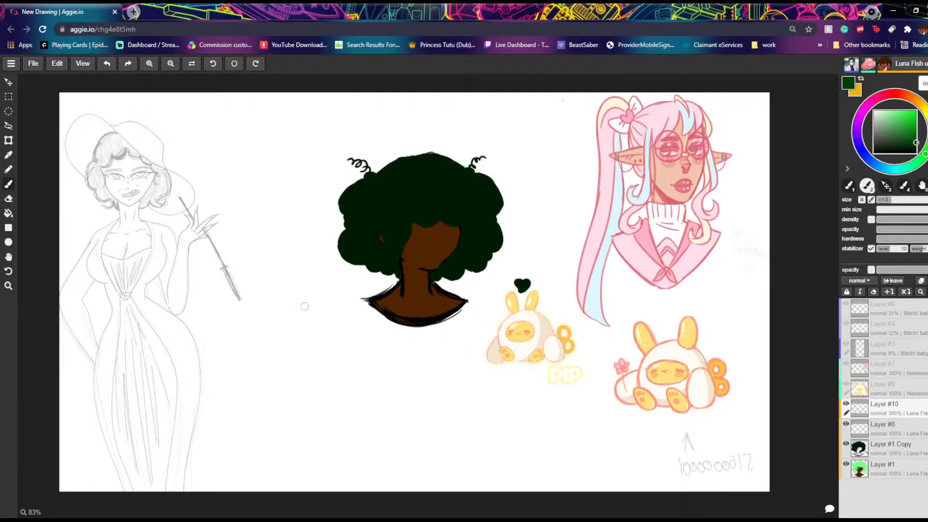
Step: Scribble small dark green curls over the whole mass of near-black hair on Layer #10
mouse_move(411, 221)
mouse_down()
mouse_move(401, 239)
mouse_move(401, 225)
mouse_move(391, 236)
mouse_move(401, 240)
mouse_move(390, 258)
mouse_move(401, 272)
mouse_move(382, 255)
mouse_move(368, 258)
mouse_move(394, 245)
mouse_move(391, 230)
mouse_move(373, 227)
mouse_move(364, 242)
mouse_move(372, 251)
mouse_move(389, 245)
mouse_move(380, 232)
mouse_move(371, 237)
mouse_move(393, 233)
mouse_move(385, 227)
mouse_move(390, 241)
mouse_move(415, 210)
mouse_move(425, 222)
mouse_move(460, 214)
mouse_move(444, 204)
mouse_move(434, 220)
mouse_move(414, 203)
mouse_move(399, 215)
mouse_move(397, 199)
mouse_move(414, 205)
mouse_move(422, 190)
mouse_move(474, 218)
mouse_move(465, 245)
mouse_up()
click(106, 64)
mouse_move(463, 251)
mouse_down()
mouse_move(445, 276)
mouse_move(429, 278)
mouse_move(499, 243)
mouse_move(497, 227)
mouse_move(470, 216)
mouse_move(494, 212)
mouse_move(484, 183)
mouse_move(447, 177)
mouse_move(453, 198)
mouse_move(452, 185)
mouse_move(422, 162)
mouse_move(449, 169)
mouse_move(433, 160)
mouse_move(410, 178)
mouse_move(408, 191)
mouse_move(452, 151)
mouse_move(465, 174)
mouse_move(479, 161)
mouse_move(464, 175)
mouse_move(465, 191)
mouse_move(474, 183)
mouse_move(496, 191)
mouse_up()
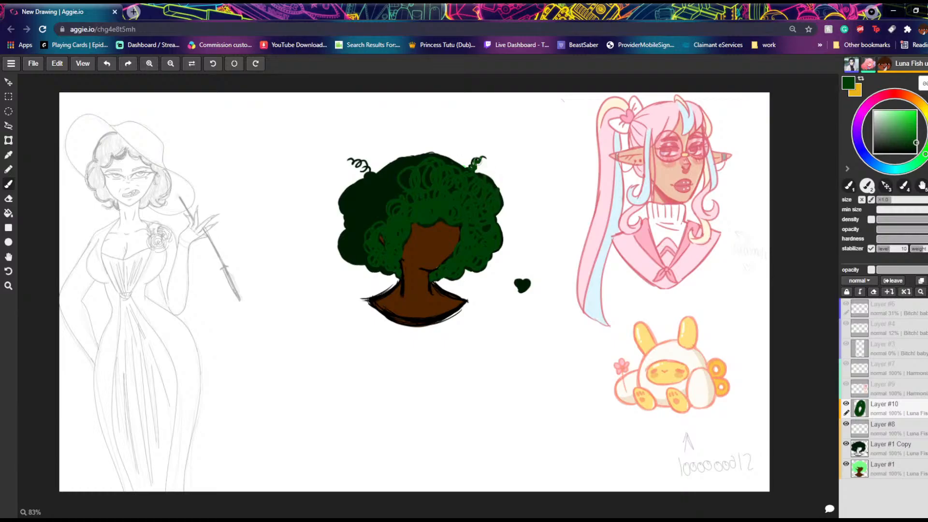
mouse_move(432, 170)
mouse_down()
mouse_move(405, 180)
mouse_move(415, 156)
mouse_move(373, 164)
mouse_move(394, 168)
mouse_move(380, 176)
mouse_move(387, 203)
mouse_move(402, 192)
mouse_move(371, 176)
mouse_up()
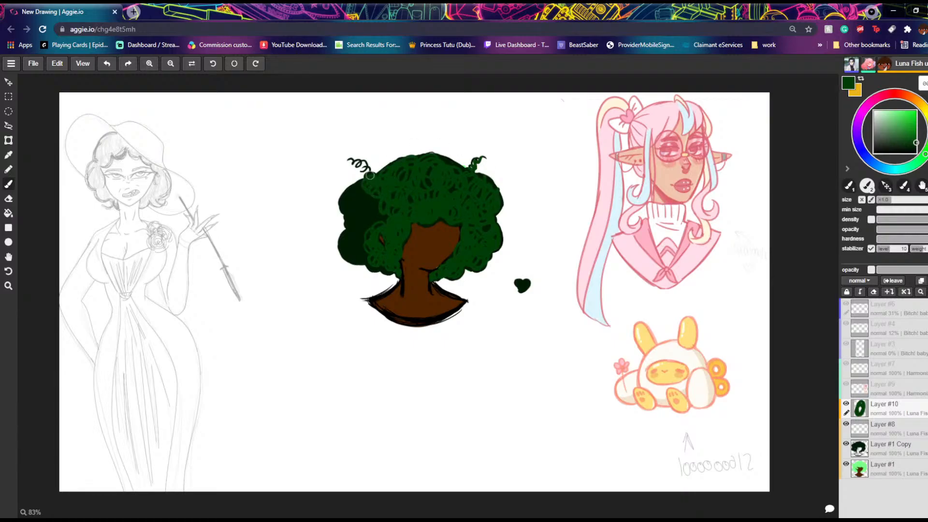
click(107, 63)
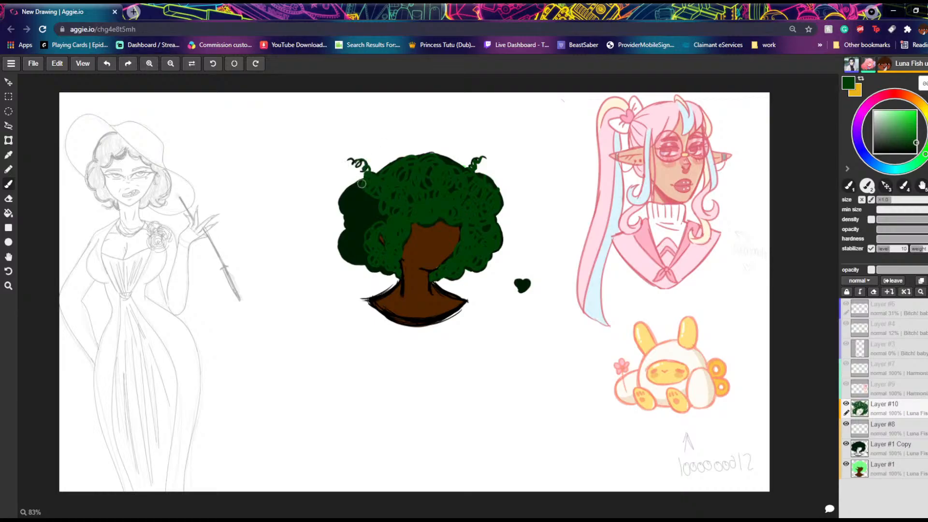
mouse_move(354, 208)
mouse_down()
mouse_move(390, 200)
mouse_move(351, 226)
mouse_move(351, 239)
mouse_move(358, 193)
mouse_move(368, 213)
mouse_move(353, 250)
mouse_move(373, 265)
mouse_move(392, 260)
mouse_up()
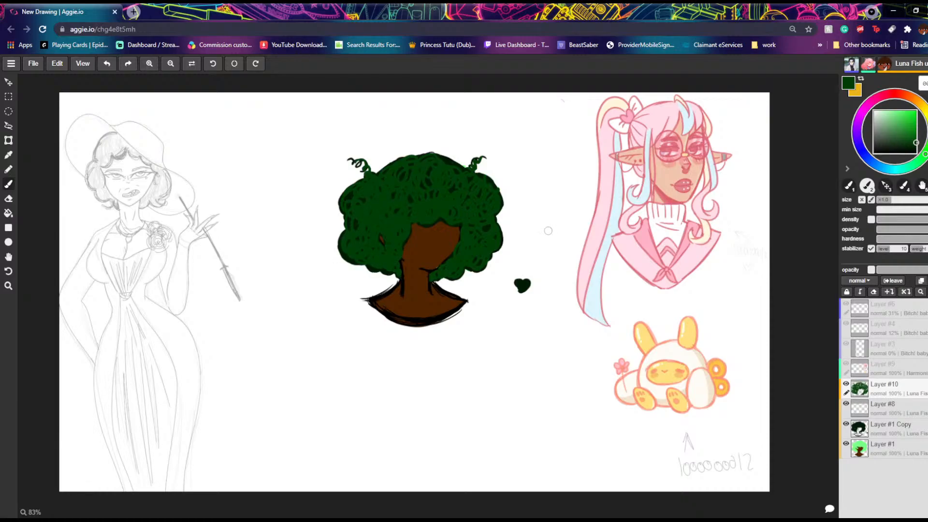
Step: Try a few looping curls in a brighter green on the upper hair, and undo them
drag(920, 140, 916, 122)
mouse_move(398, 168)
mouse_down()
mouse_move(411, 204)
mouse_move(381, 183)
mouse_move(368, 209)
mouse_up()
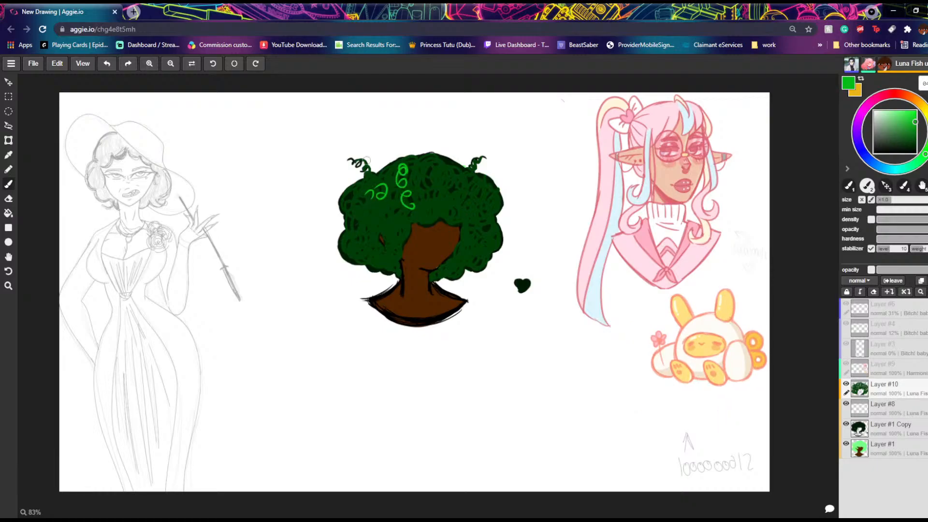
click(107, 63)
click(106, 63)
click(107, 64)
click(107, 63)
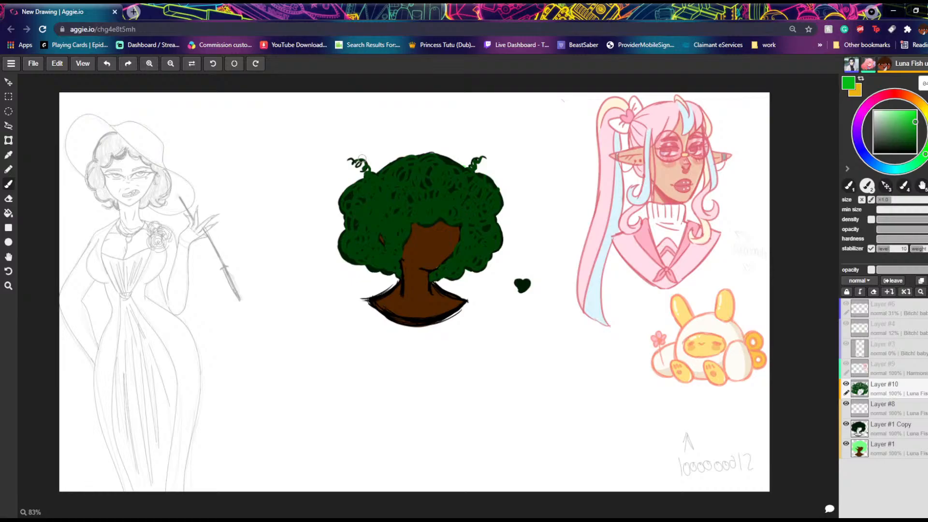
Step: Try a bright green sketched shape below the portrait, undo it, and restore the dark green hair curls removed along with it
mouse_move(507, 310)
mouse_down()
mouse_move(476, 378)
mouse_move(511, 345)
mouse_up()
mouse_move(506, 312)
mouse_down()
mouse_move(458, 333)
mouse_move(516, 347)
mouse_move(469, 395)
mouse_up()
drag(519, 358, 444, 380)
drag(460, 332, 448, 380)
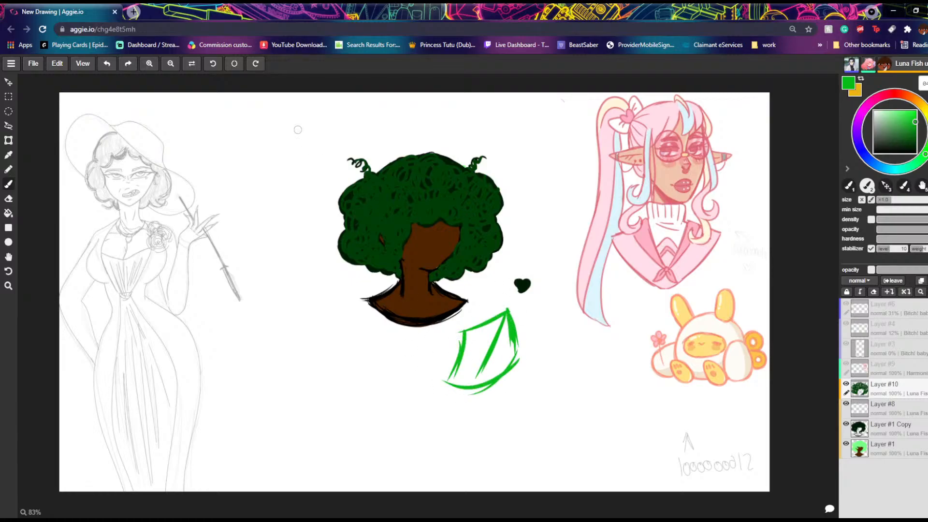
click(106, 63)
click(107, 63)
click(107, 64)
click(107, 63)
click(108, 64)
click(108, 64)
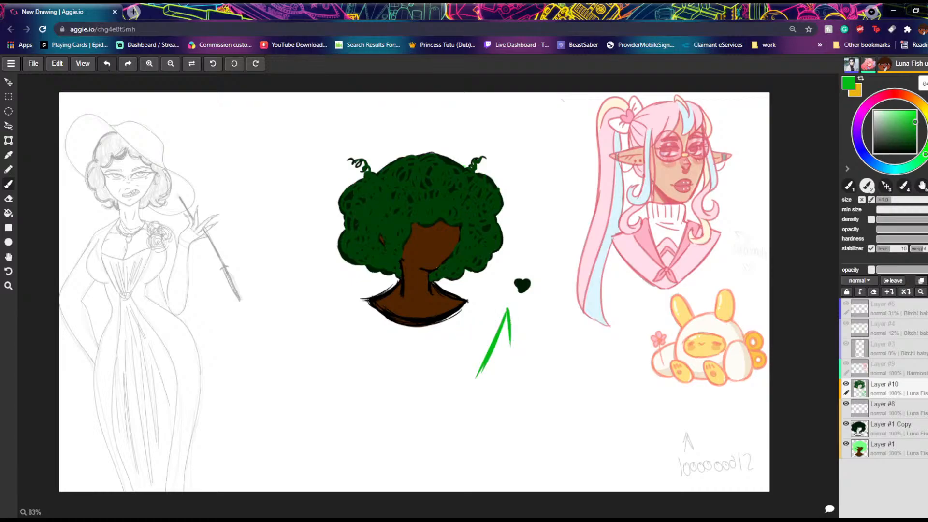
click(107, 64)
click(107, 64)
click(107, 64)
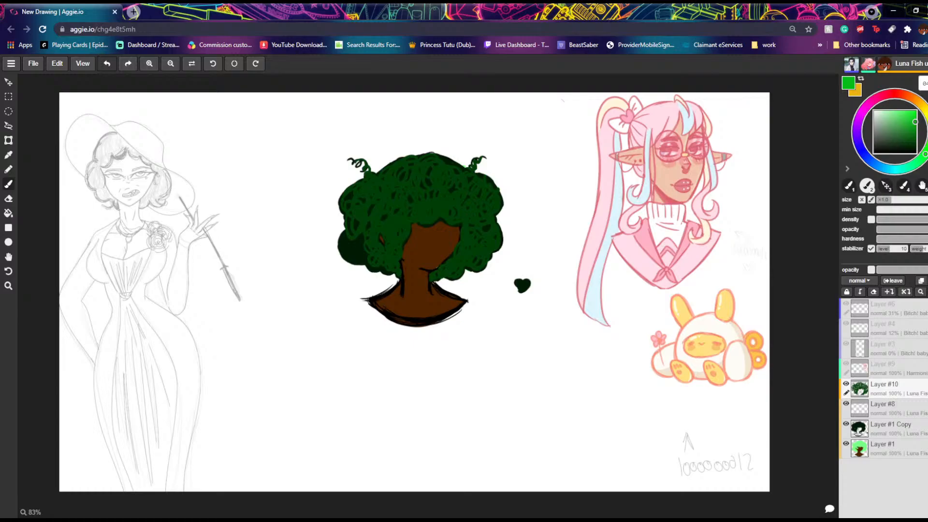
click(127, 64)
click(126, 64)
click(107, 63)
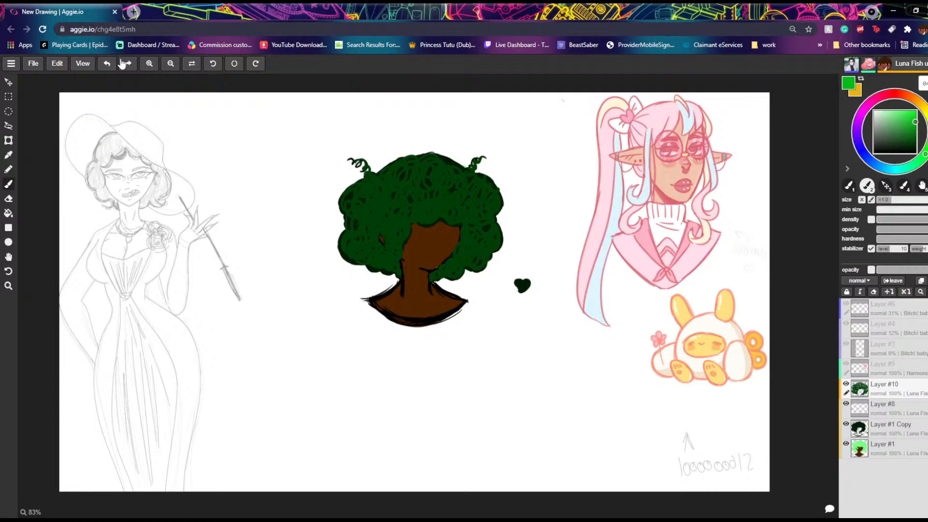
Step: Try muted greyish-green curls on the hair beside the face, and undo them
click(905, 112)
click(893, 137)
click(896, 144)
click(893, 133)
mouse_move(389, 215)
mouse_down()
mouse_move(403, 240)
mouse_move(391, 242)
mouse_move(390, 269)
mouse_move(357, 227)
mouse_up()
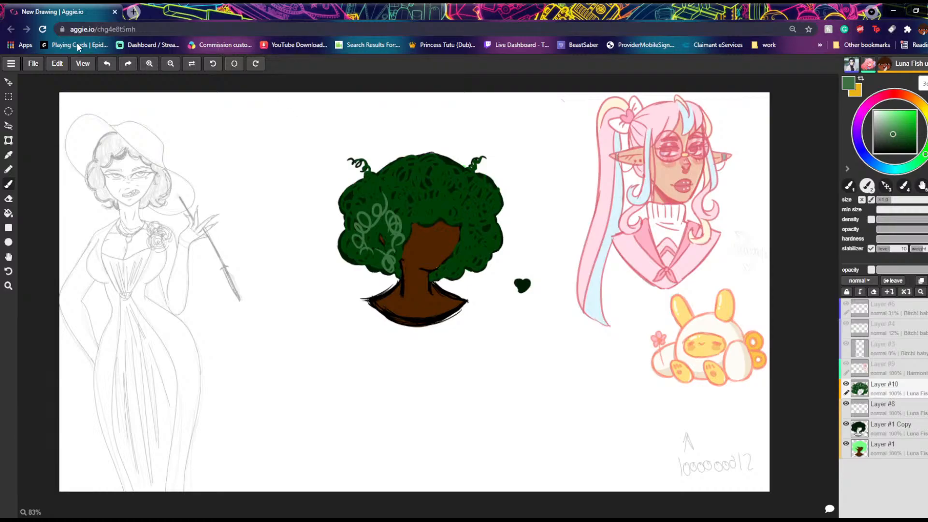
click(106, 63)
click(105, 63)
click(105, 63)
click(103, 63)
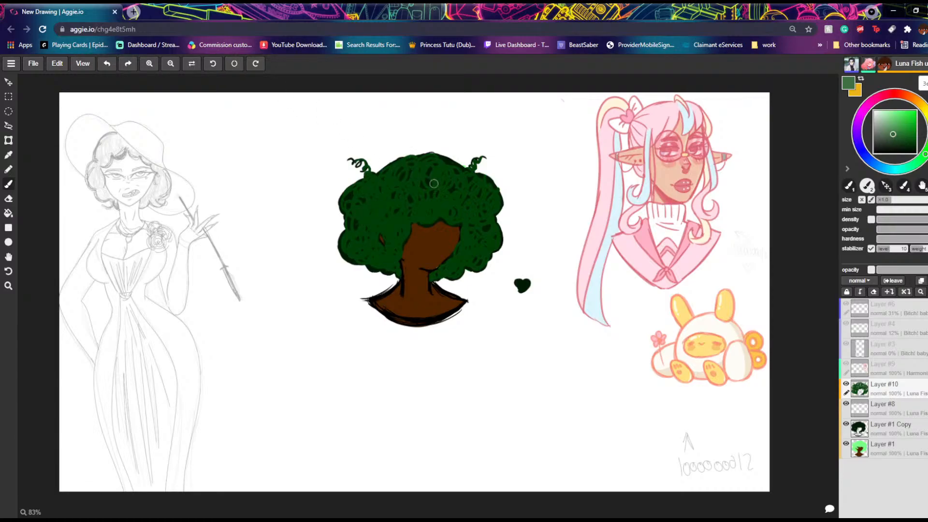
Step: Try a round muted green swirl near the crown of the hair, undo it, and restore the dark green curls
drag(424, 166, 454, 179)
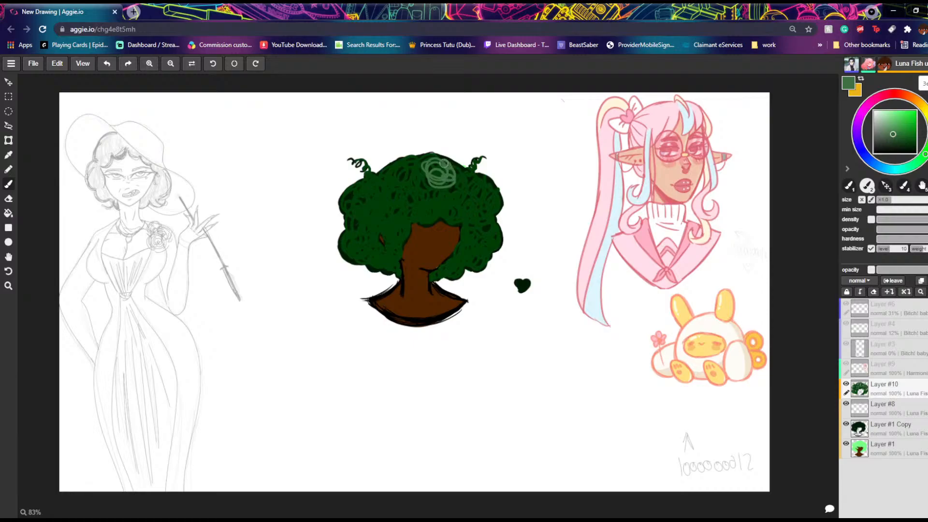
click(107, 63)
click(107, 63)
click(107, 63)
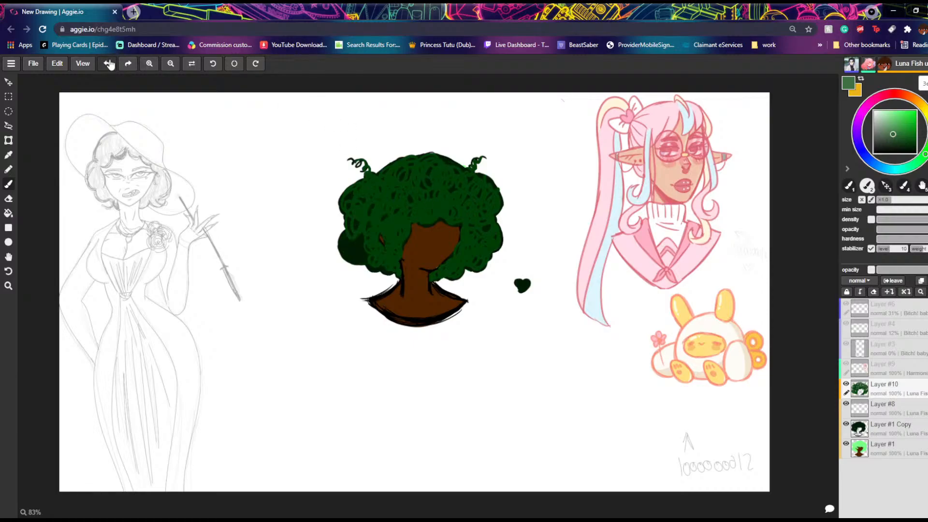
click(128, 64)
click(128, 65)
Step: Paint a large muted green patch on the empty canvas below the heart, and erase it
mouse_move(528, 319)
mouse_down()
mouse_move(511, 380)
mouse_move(534, 306)
mouse_move(525, 344)
mouse_move(517, 359)
mouse_move(525, 317)
mouse_move(503, 372)
mouse_move(512, 330)
mouse_move(493, 377)
mouse_move(506, 325)
mouse_move(491, 360)
mouse_move(494, 337)
mouse_move(485, 353)
mouse_move(478, 346)
mouse_move(487, 343)
mouse_move(483, 375)
mouse_move(496, 393)
mouse_move(534, 328)
mouse_move(542, 286)
mouse_move(517, 392)
mouse_move(500, 415)
mouse_move(551, 281)
mouse_move(552, 327)
mouse_move(512, 417)
mouse_move(546, 370)
mouse_move(563, 298)
mouse_move(528, 411)
mouse_move(568, 323)
mouse_move(574, 343)
mouse_move(559, 417)
mouse_move(595, 372)
mouse_move(586, 408)
mouse_move(602, 389)
mouse_move(606, 407)
mouse_move(606, 395)
mouse_move(596, 413)
mouse_move(594, 384)
mouse_move(575, 417)
mouse_move(602, 386)
mouse_move(605, 404)
mouse_move(618, 395)
mouse_move(616, 405)
mouse_move(615, 390)
mouse_move(601, 403)
mouse_move(602, 375)
mouse_move(574, 408)
mouse_move(576, 334)
mouse_move(557, 382)
mouse_move(564, 411)
mouse_move(599, 367)
mouse_move(579, 402)
mouse_move(581, 363)
mouse_up()
mouse_move(502, 381)
mouse_down()
mouse_move(510, 359)
mouse_move(494, 401)
mouse_move(523, 338)
mouse_move(515, 317)
mouse_move(486, 367)
mouse_move(482, 344)
mouse_move(469, 350)
mouse_move(462, 380)
mouse_move(488, 364)
mouse_move(491, 383)
mouse_move(499, 366)
mouse_up()
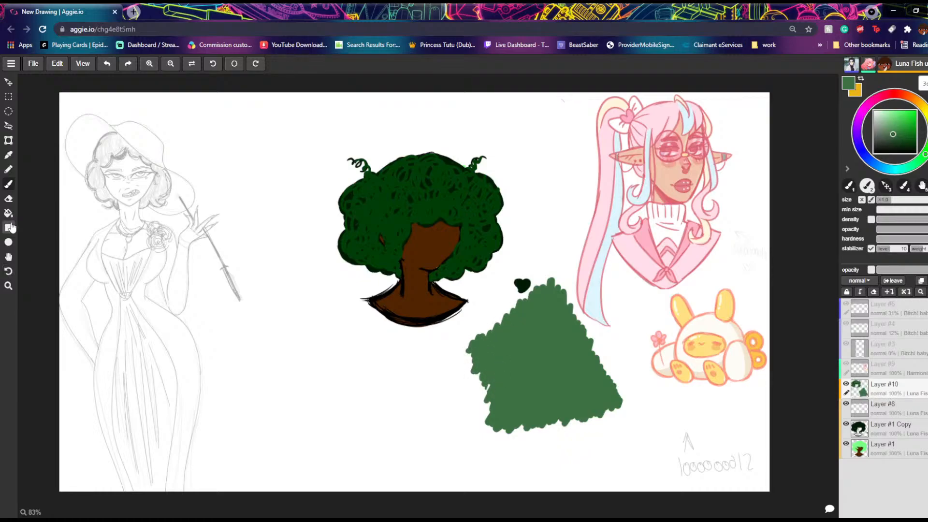
click(8, 198)
mouse_move(554, 271)
mouse_down()
mouse_move(508, 353)
mouse_move(498, 328)
mouse_move(474, 348)
mouse_move(476, 328)
mouse_up()
mouse_move(465, 395)
mouse_down()
mouse_move(497, 381)
mouse_move(488, 389)
mouse_move(486, 351)
mouse_move(496, 387)
mouse_move(554, 288)
mouse_move(560, 354)
mouse_move(582, 347)
mouse_move(585, 336)
mouse_move(607, 356)
mouse_move(614, 389)
mouse_move(597, 435)
mouse_move(572, 385)
mouse_move(561, 383)
mouse_move(550, 443)
mouse_move(539, 446)
mouse_move(536, 463)
mouse_move(487, 399)
mouse_move(470, 415)
mouse_move(475, 433)
mouse_up()
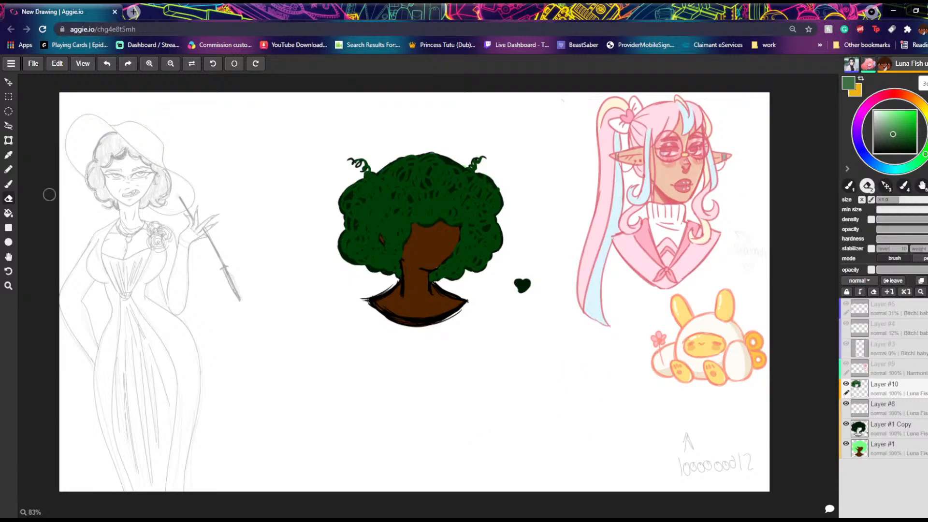
Step: Return to the brush with a slightly darker shade of the brown sampled from the skin
click(9, 155)
click(402, 242)
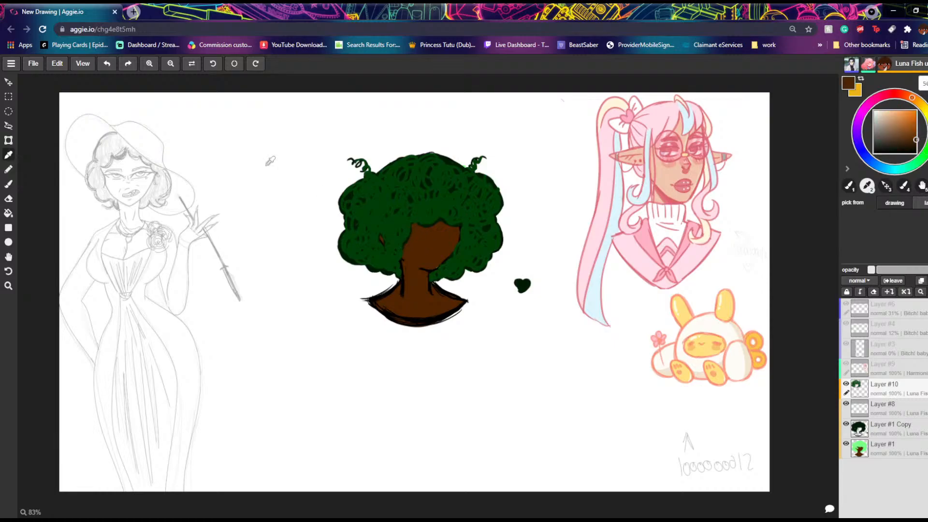
click(8, 184)
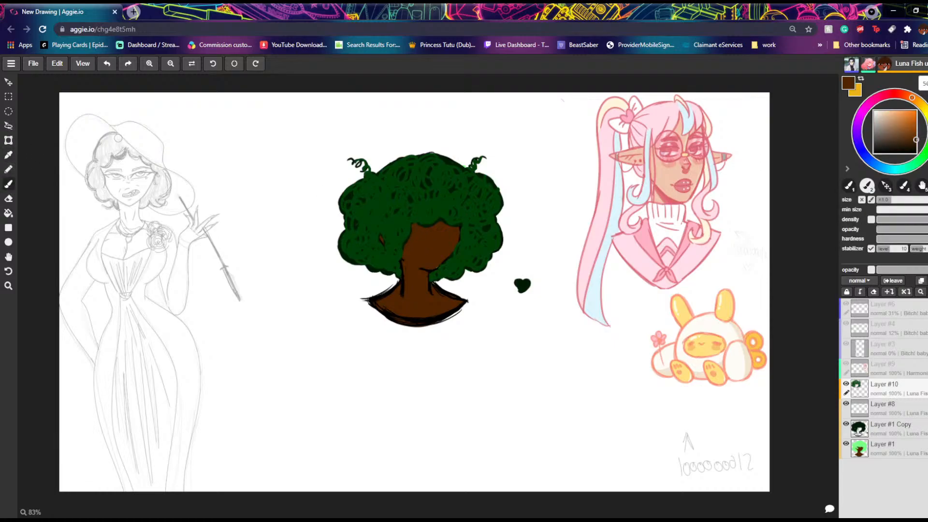
drag(917, 145, 916, 143)
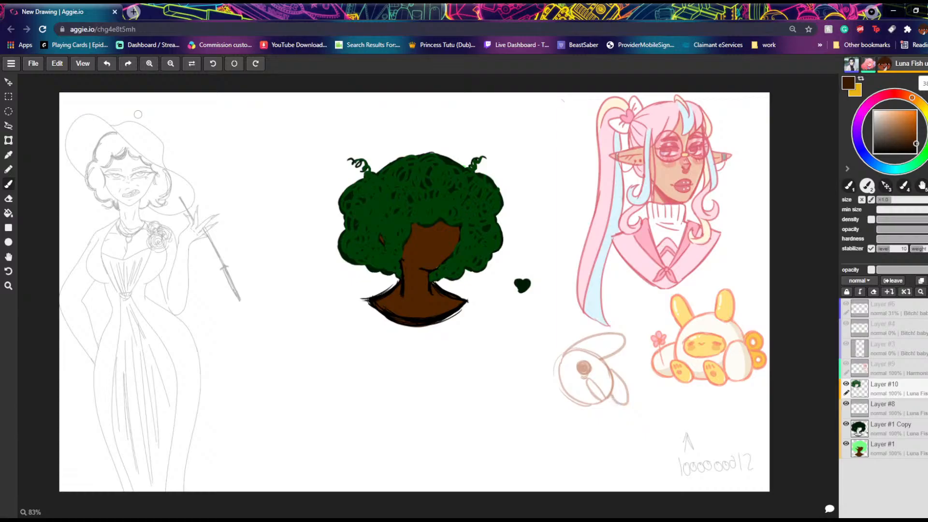
Step: Choose a near-black green for the brush, try a stroke along the hairline above the face, and undo it
click(924, 156)
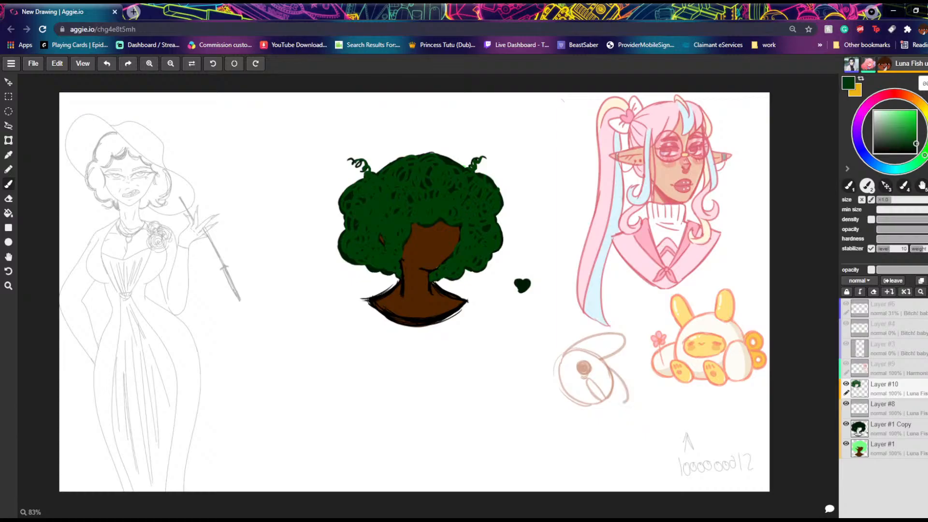
drag(912, 150, 920, 153)
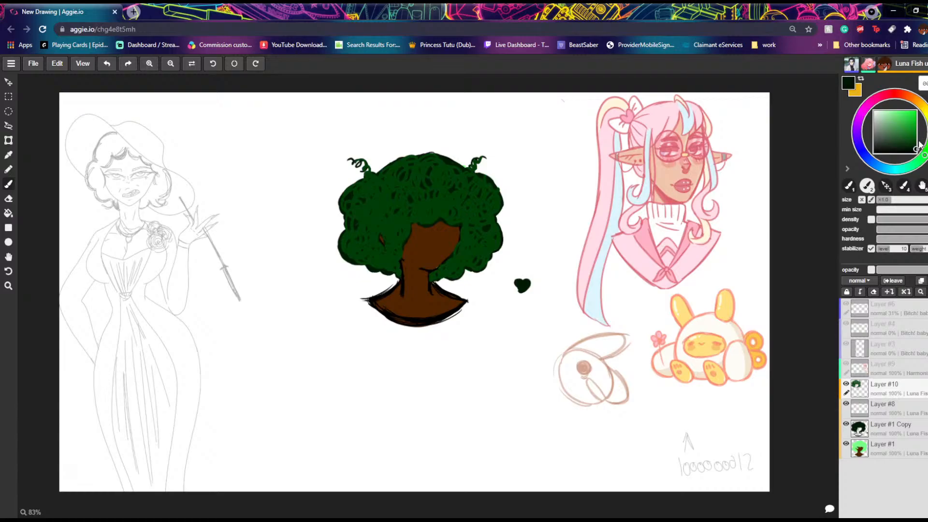
drag(441, 218, 460, 216)
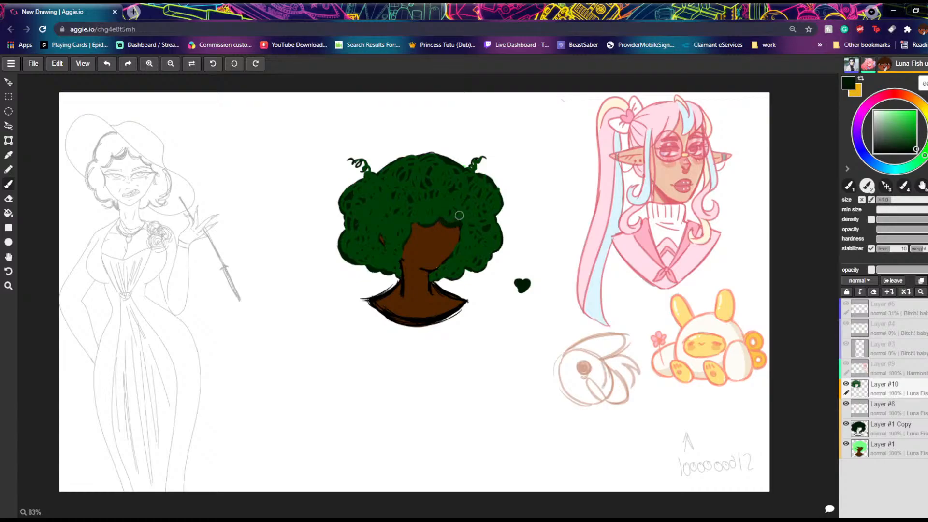
click(107, 63)
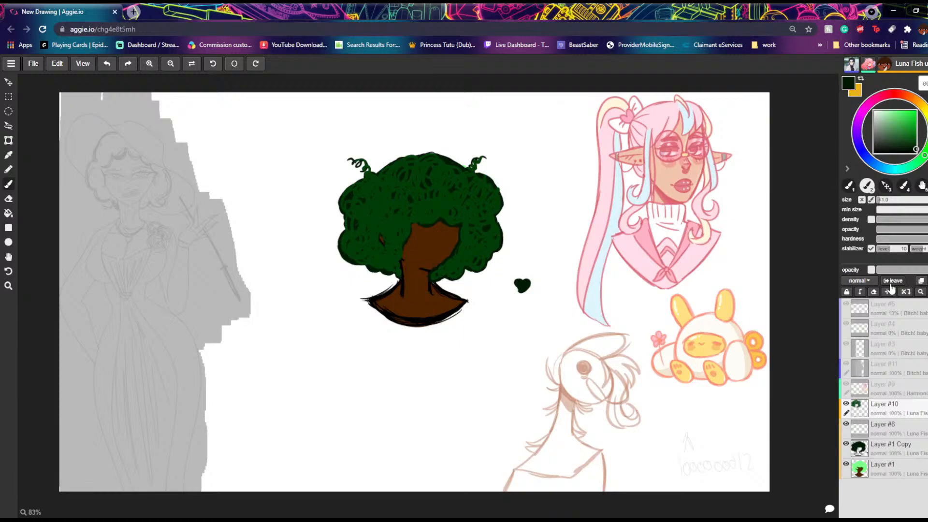
Step: Toggle the visibility of Layer #10, Layer #8, Layer #1 Copy and Layer #1 to check what each contains
click(847, 405)
click(847, 405)
click(846, 426)
click(847, 425)
click(846, 444)
click(846, 444)
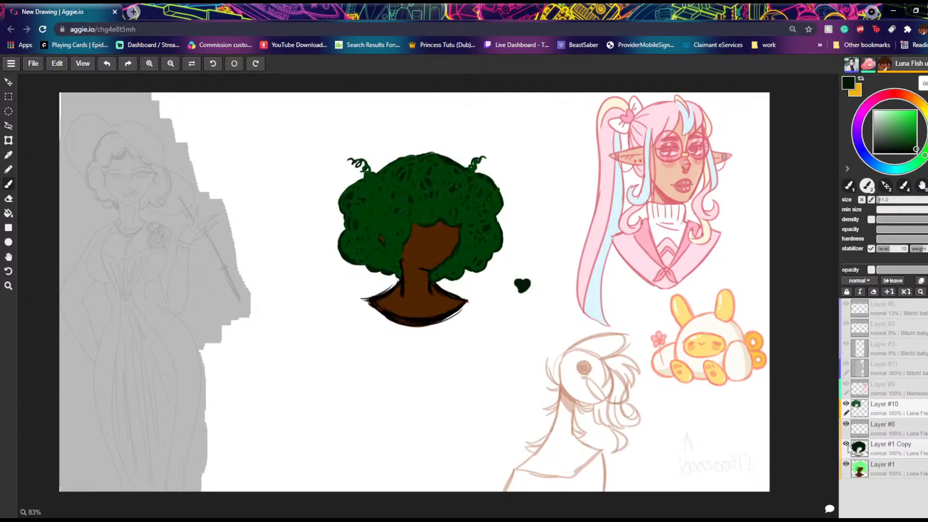
click(846, 465)
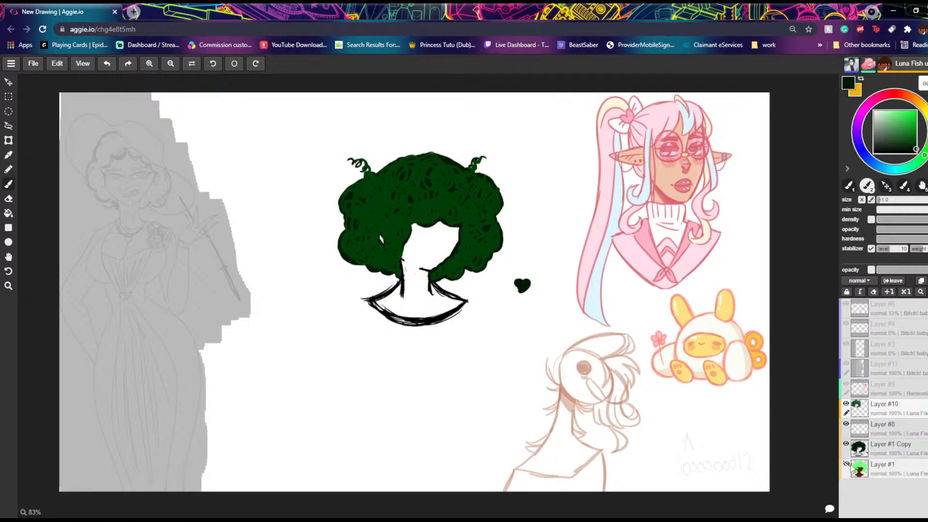
click(846, 465)
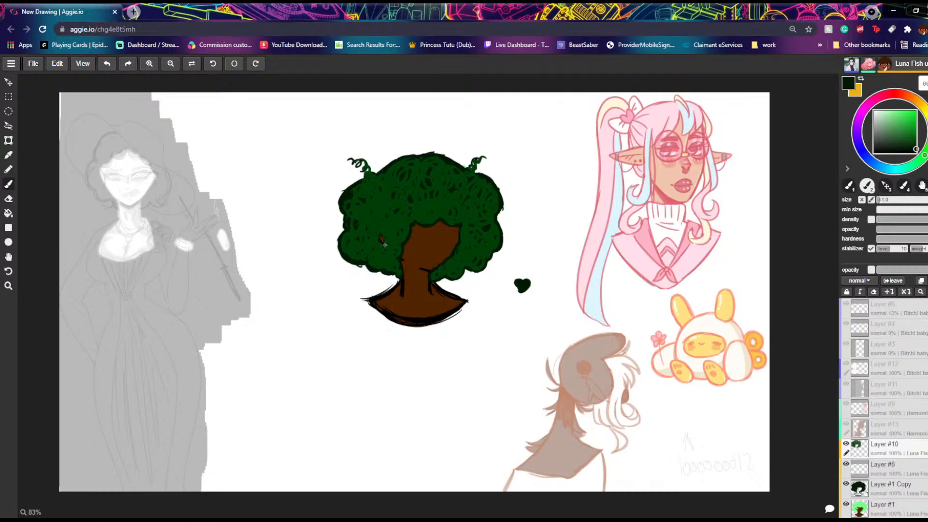
Step: Fill the small brown gap in the hair beside the face with near-black green
drag(379, 233, 381, 242)
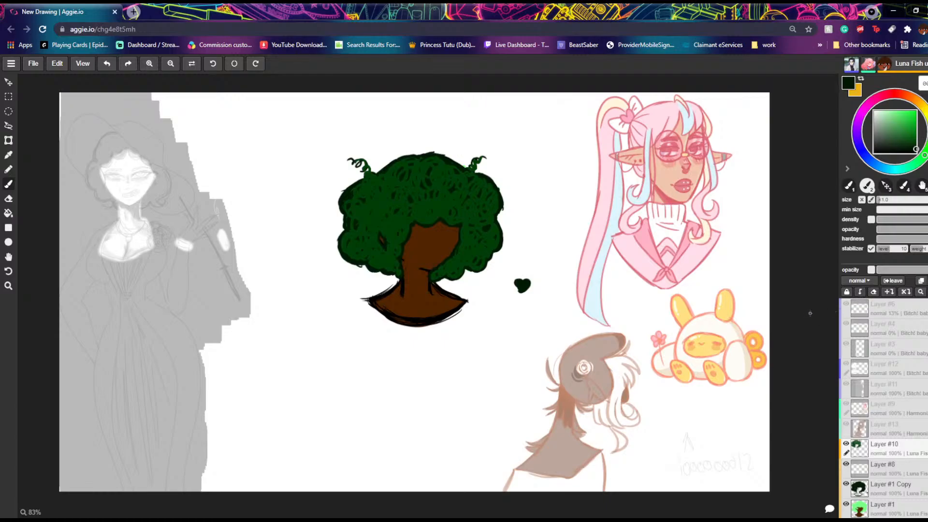
Step: Try clearing Layer #10 and clipping it to Layer #8, and undo both changes
click(872, 292)
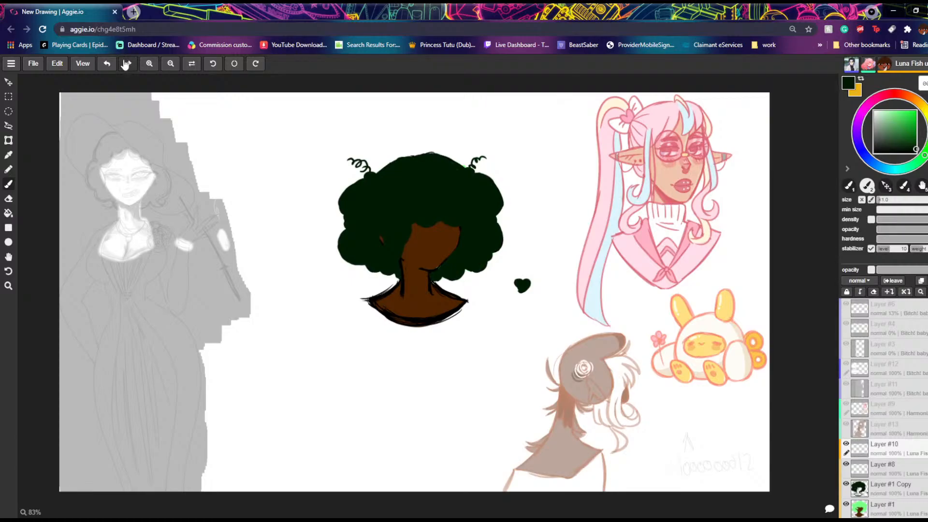
click(106, 65)
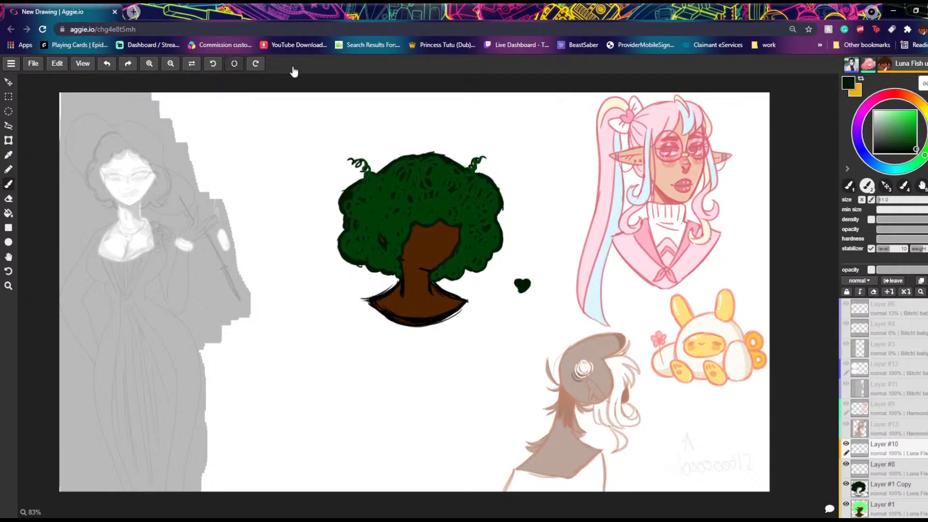
click(859, 292)
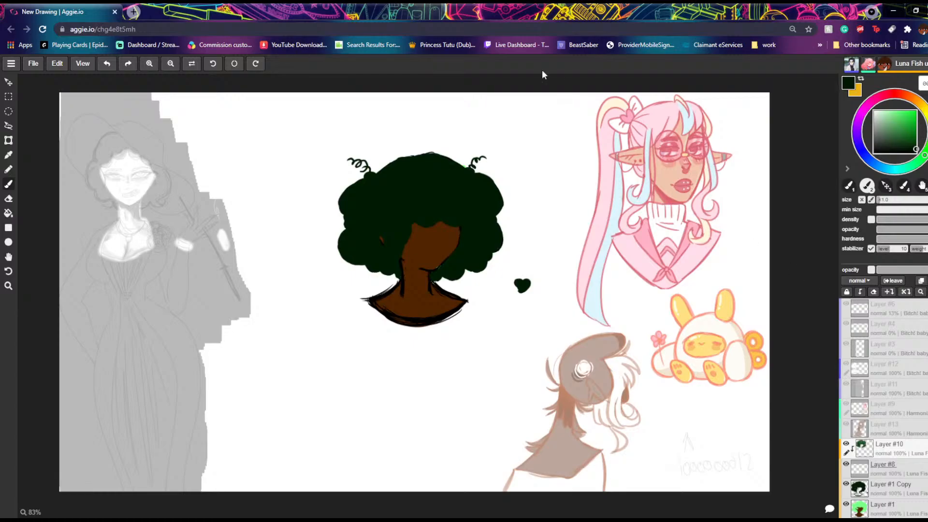
click(105, 67)
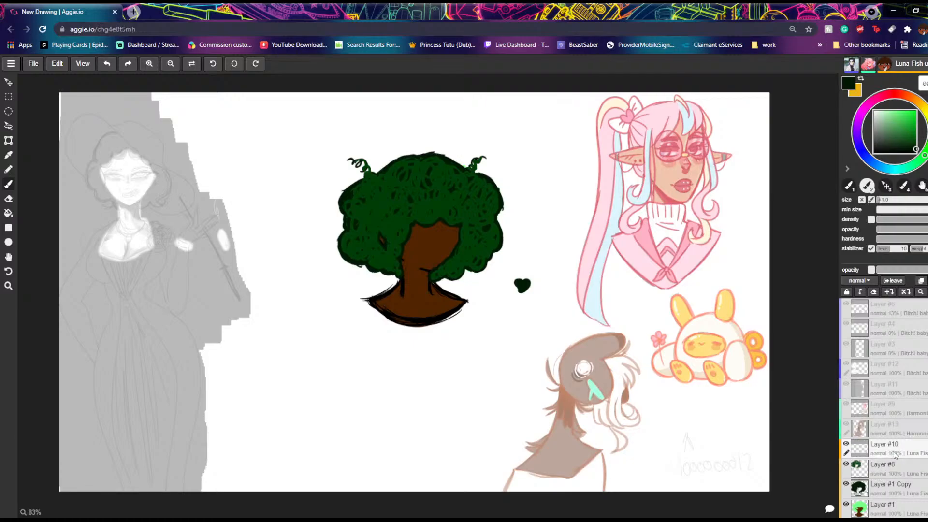
Step: Transfer the hair artwork down from Layer #8 through Layer #1 Copy into Layer #1
click(885, 470)
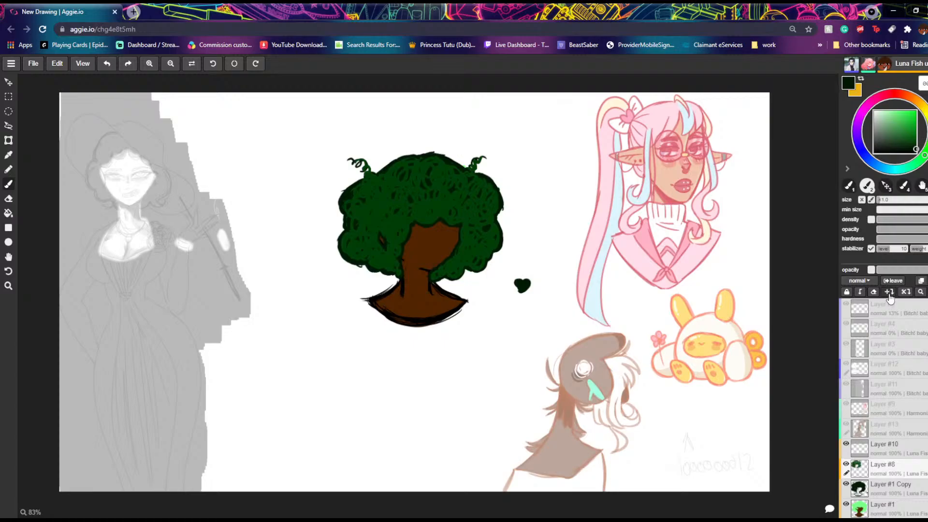
double_click(885, 486)
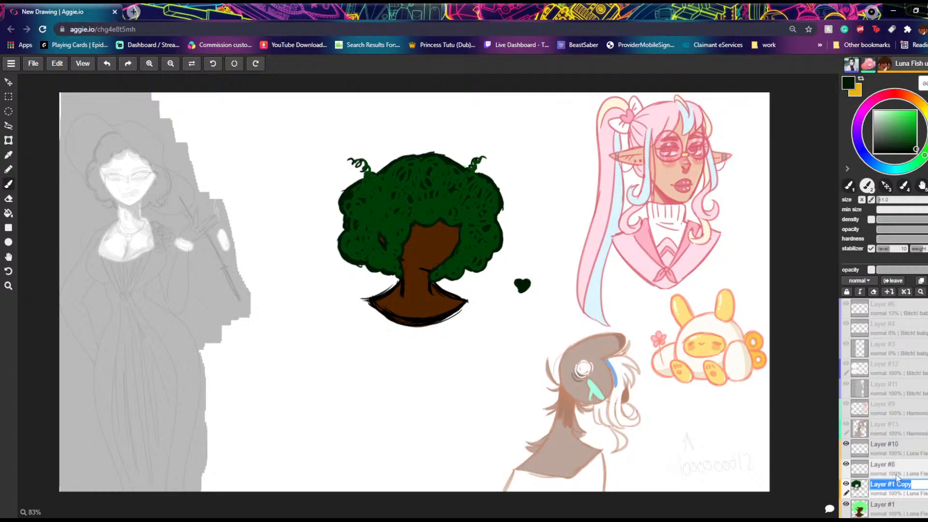
right_click(917, 482)
click(917, 481)
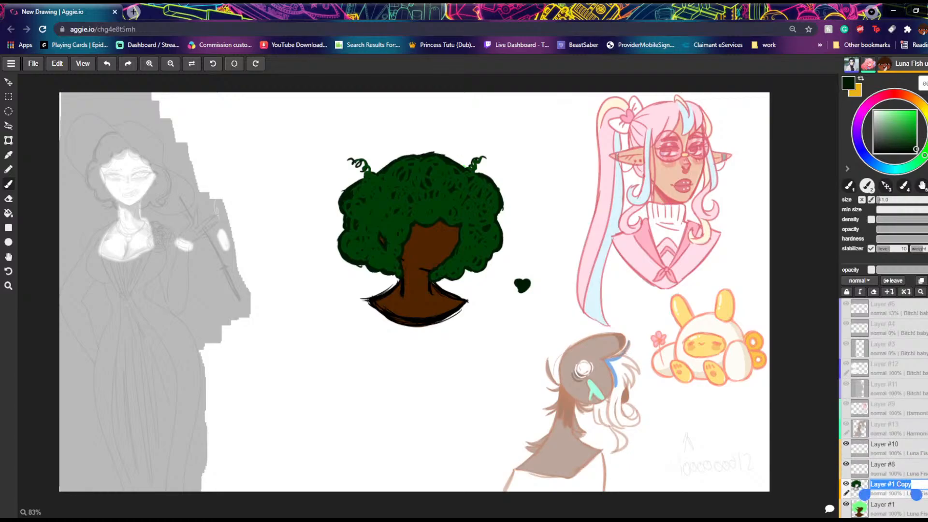
double_click(882, 504)
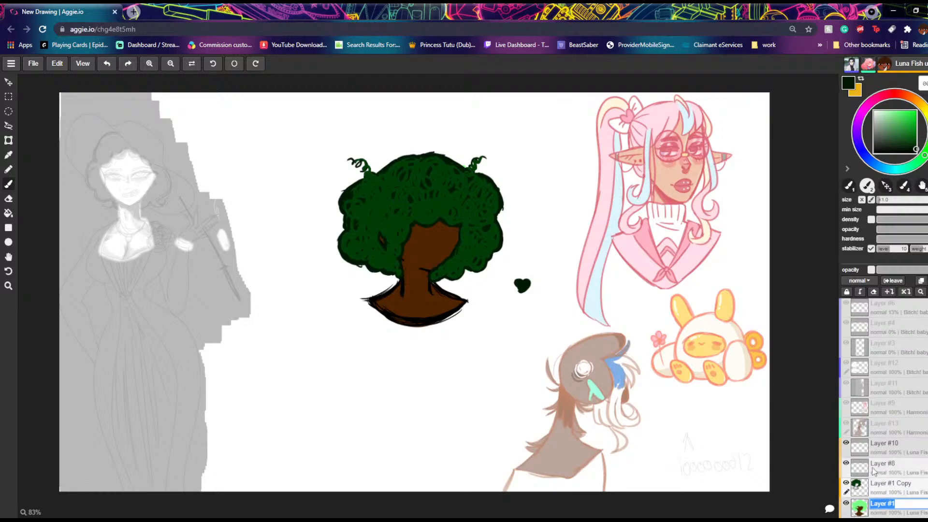
key(Return)
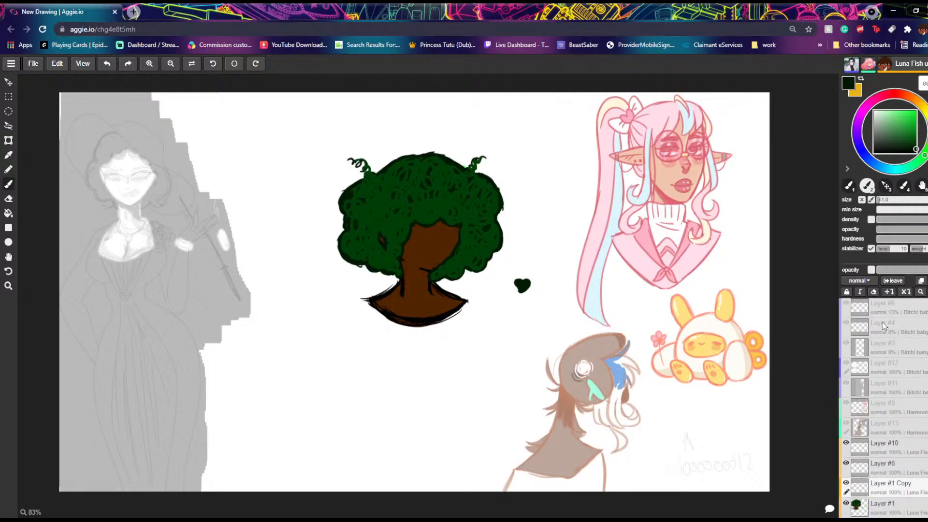
Step: Remove the emptied layers Layer #10, Layer #8 and Layer #1 Copy, keeping only Layer #1
click(872, 450)
click(927, 280)
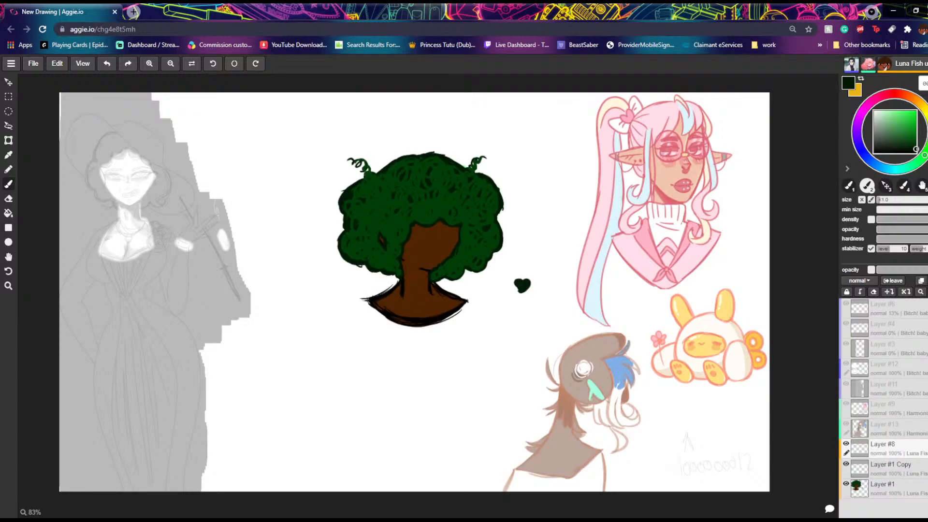
click(927, 280)
click(927, 280)
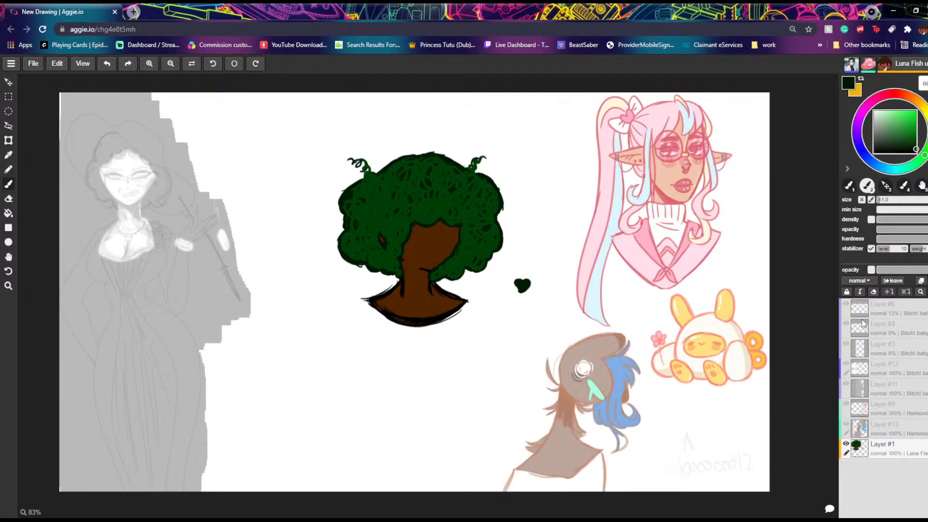
Step: Hide Layer #1 and add a new empty layer above it
click(846, 445)
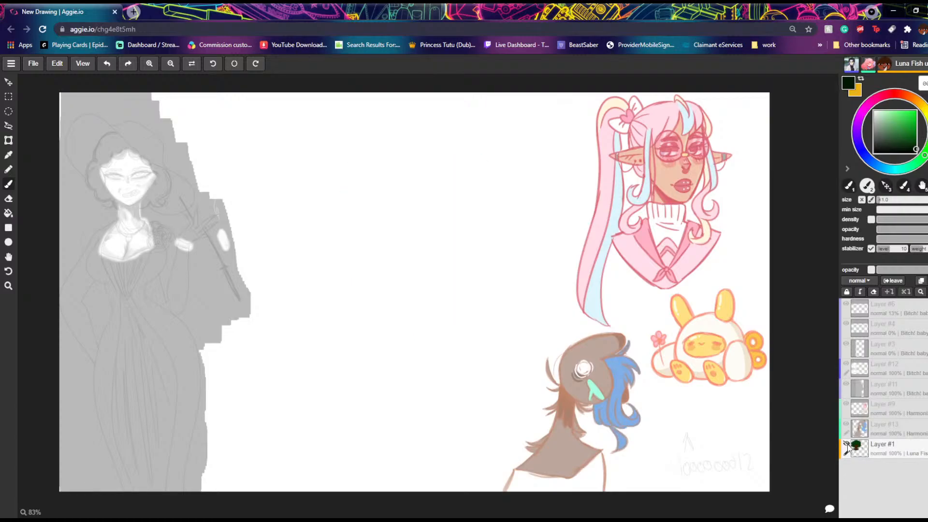
click(921, 281)
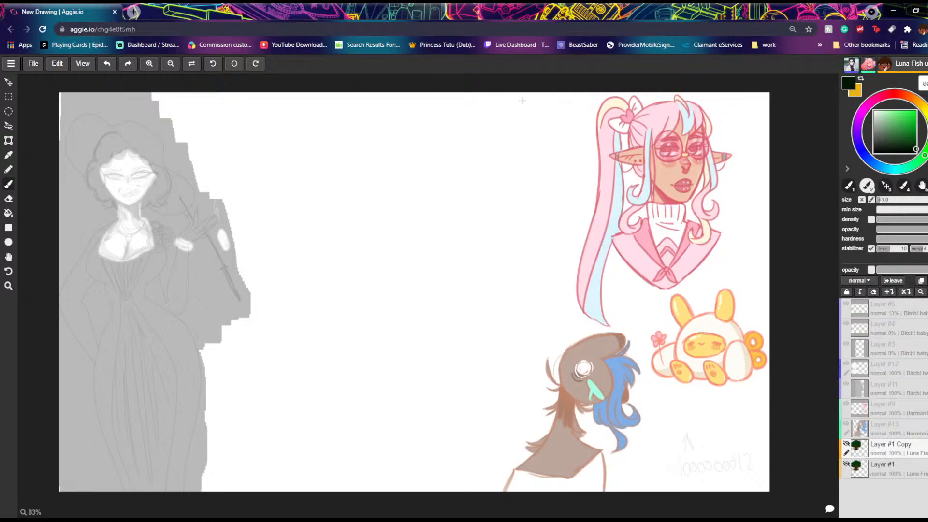
click(102, 63)
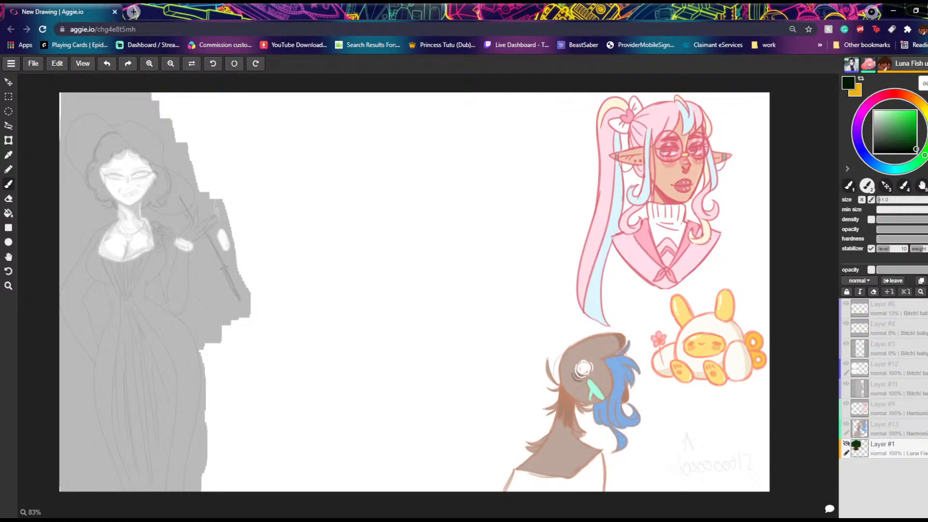
key(ctrl+z)
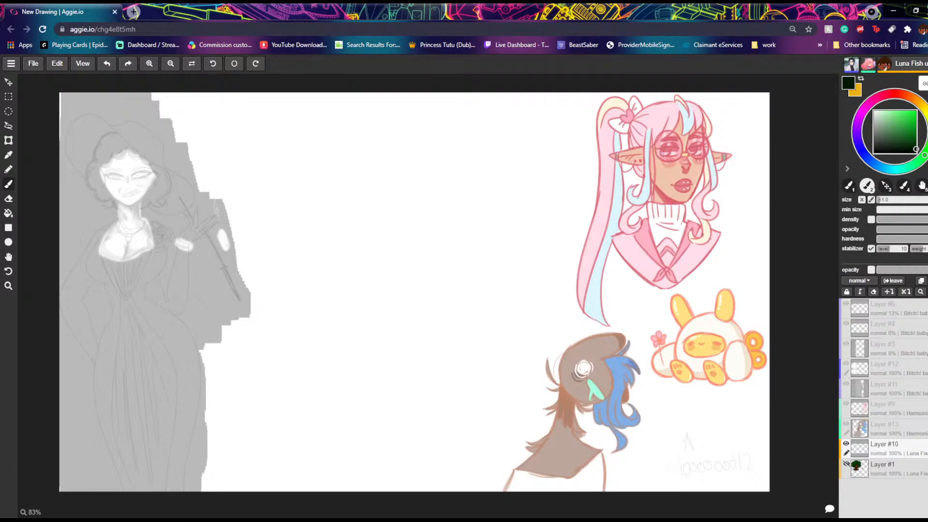
Step: Change the brush color to a light yellow
click(922, 106)
click(913, 116)
click(914, 119)
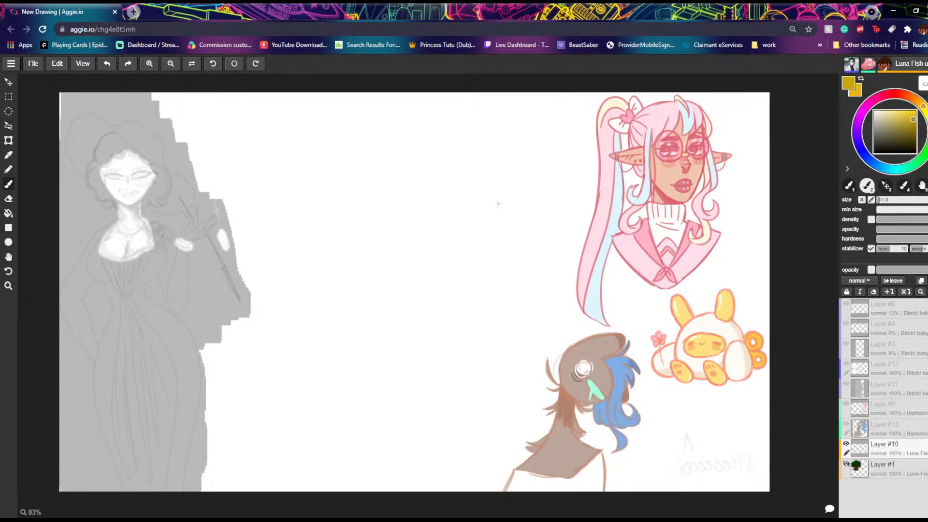
drag(910, 114, 897, 111)
mouse_move(471, 260)
mouse_down()
mouse_move(478, 226)
mouse_move(458, 273)
mouse_up()
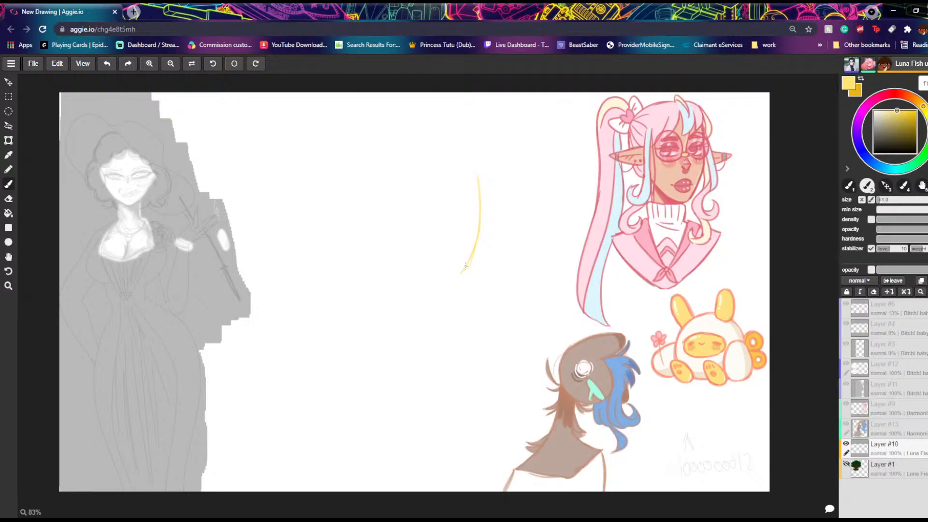
drag(449, 151, 421, 131)
mouse_move(456, 156)
mouse_down()
mouse_move(388, 151)
mouse_move(367, 212)
mouse_up()
click(107, 63)
click(107, 63)
click(108, 63)
click(107, 63)
click(107, 64)
click(107, 63)
click(107, 63)
click(107, 63)
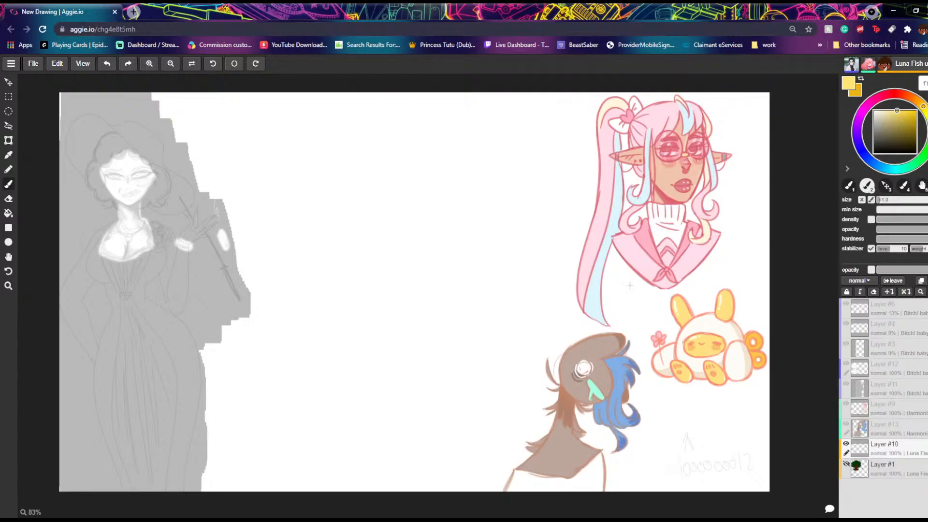
Step: Outline a small yellow key-like doodle with two round lobes and a ringed shaft between the elf portrait and the bunny
mouse_move(643, 304)
mouse_down()
mouse_move(620, 303)
mouse_move(628, 289)
mouse_move(641, 306)
mouse_move(638, 289)
mouse_move(644, 300)
mouse_move(626, 297)
mouse_move(619, 307)
mouse_move(644, 302)
mouse_up()
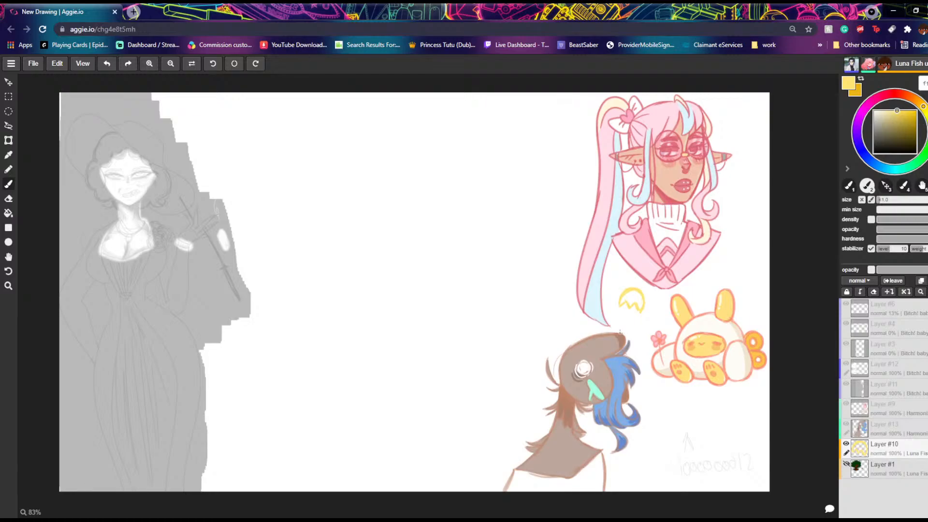
mouse_move(636, 302)
mouse_down()
mouse_move(666, 324)
mouse_move(630, 314)
mouse_move(678, 311)
mouse_move(668, 325)
mouse_move(666, 313)
mouse_move(638, 308)
mouse_move(662, 324)
mouse_move(637, 315)
mouse_move(640, 299)
mouse_move(657, 319)
mouse_up()
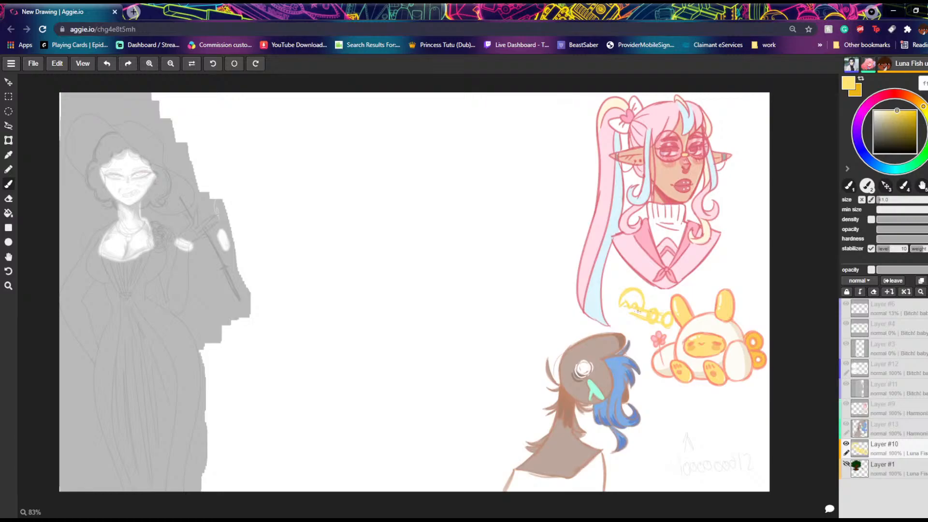
drag(623, 303, 619, 311)
Step: Clean up the yellow doodle by erasing the stray lines inside its shaft and round lobes
key(e)
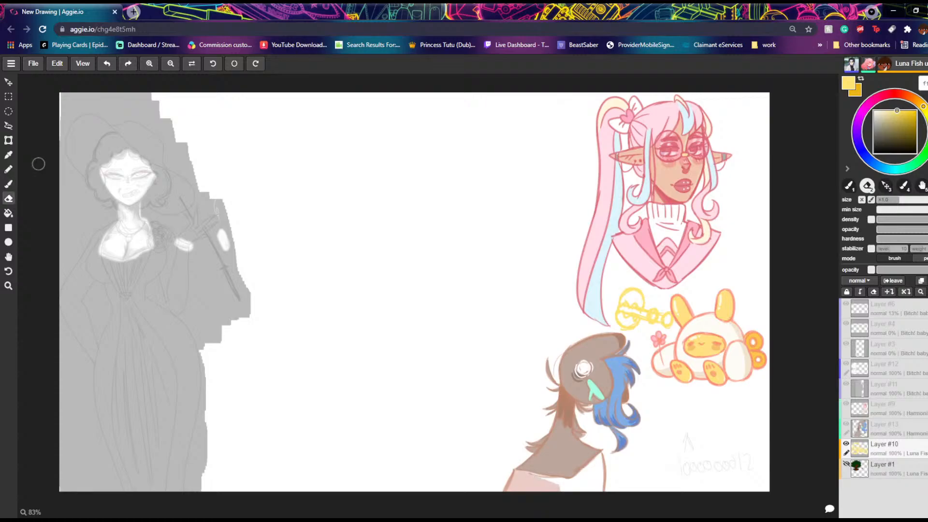
mouse_move(654, 317)
mouse_down()
mouse_move(670, 326)
mouse_move(658, 307)
mouse_move(647, 325)
mouse_move(641, 316)
mouse_up()
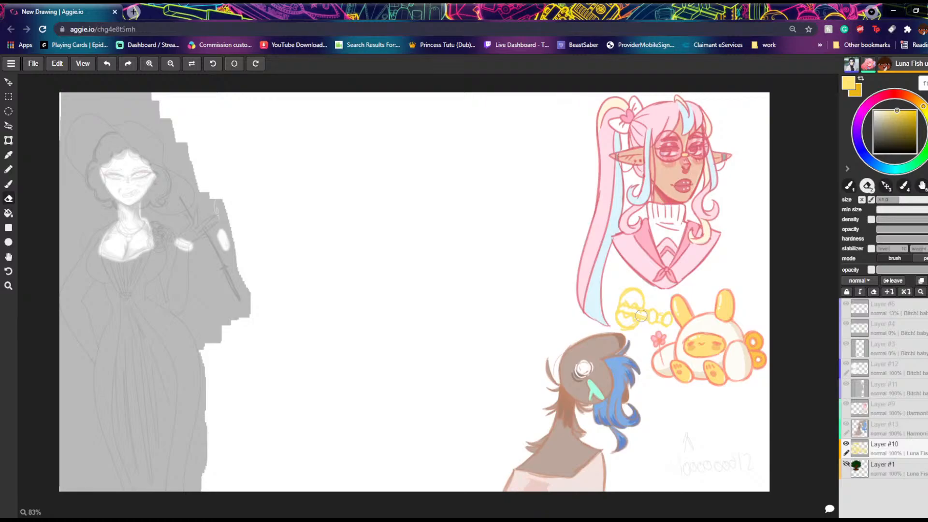
click(9, 184)
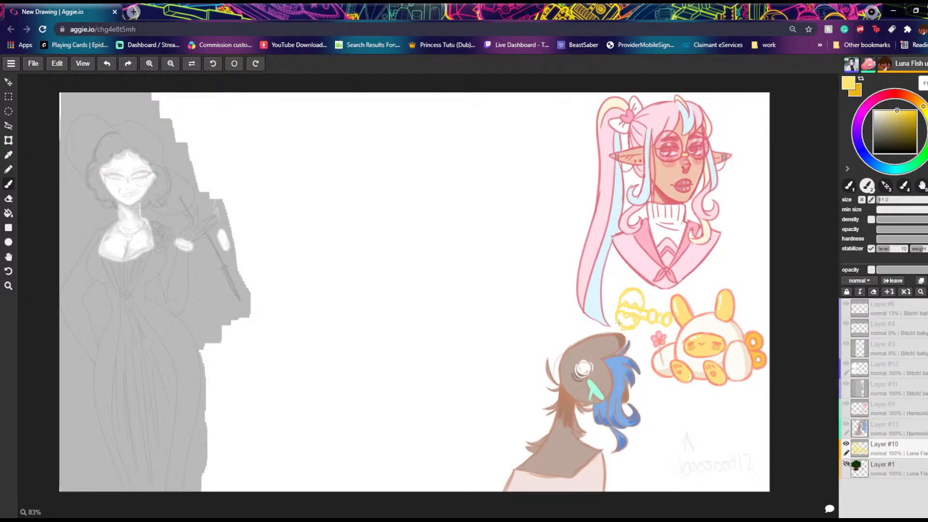
click(9, 199)
mouse_move(637, 312)
mouse_down()
mouse_move(626, 308)
mouse_move(637, 303)
mouse_up()
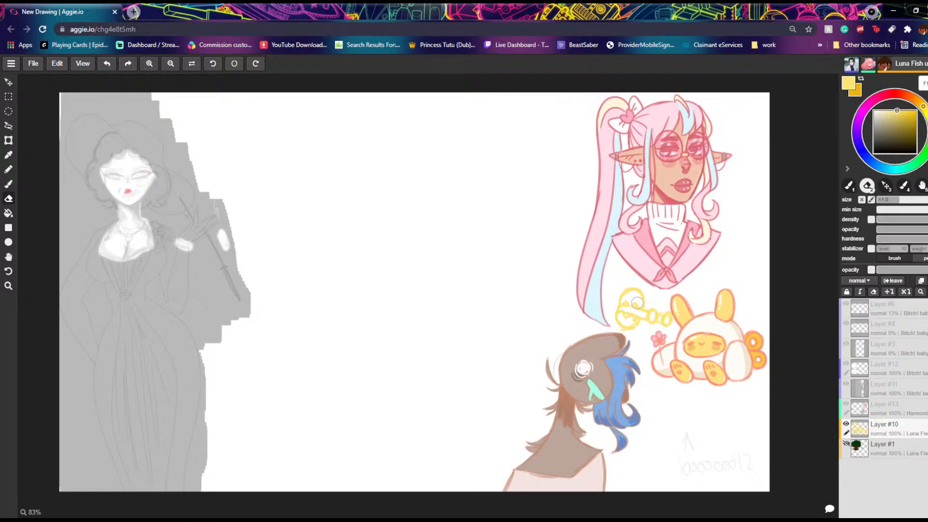
Step: Add a new layer above the yellow outline and shade the doodle's two small shaft rings in dark olive yellow
click(9, 184)
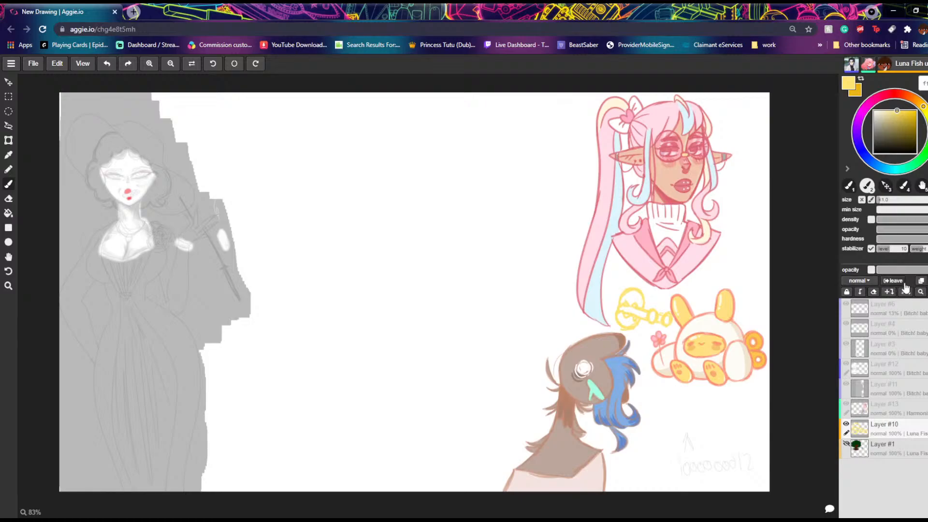
click(927, 280)
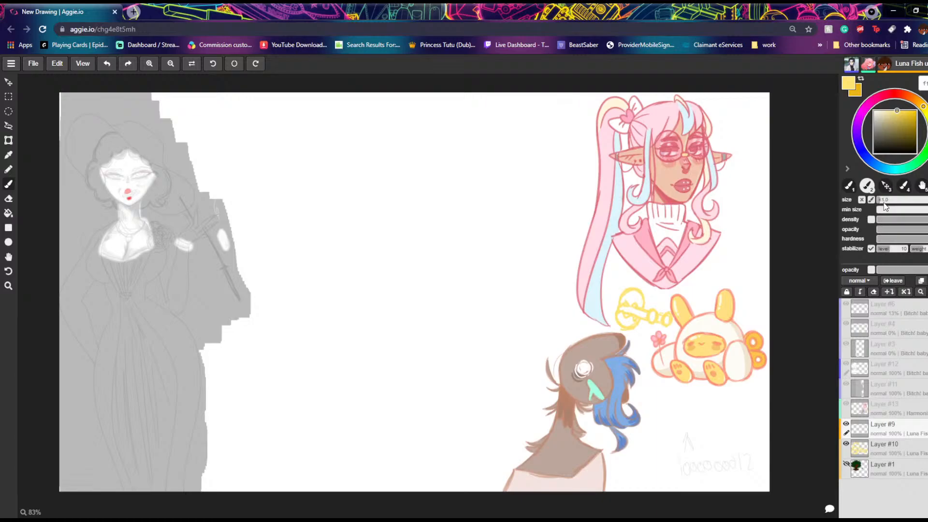
mouse_move(916, 127)
mouse_down()
mouse_move(915, 118)
mouse_move(915, 128)
mouse_move(897, 124)
mouse_move(909, 128)
mouse_up()
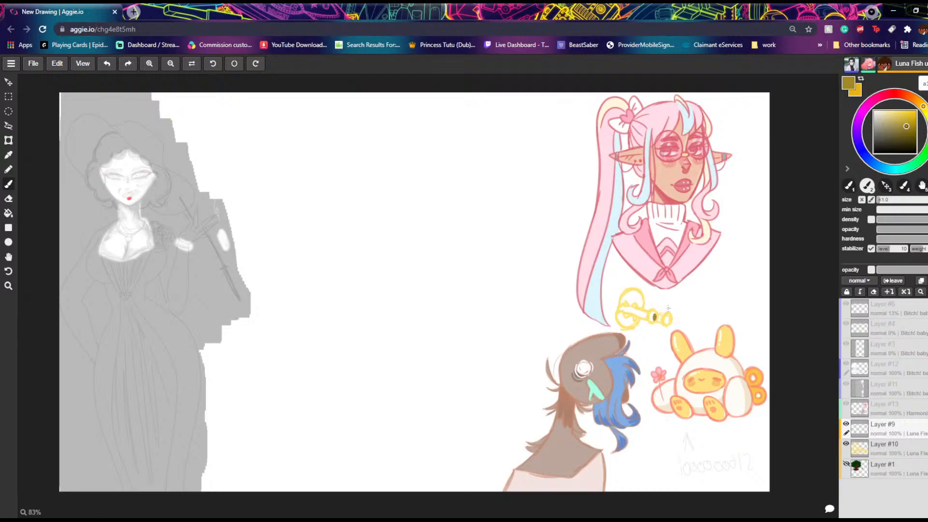
drag(669, 320, 669, 320)
click(108, 64)
click(107, 64)
click(128, 64)
click(127, 64)
click(108, 64)
click(107, 64)
drag(652, 315, 667, 322)
Step: Try hatching the doodle's two round lobes in dark olive yellow and erase the hatching
mouse_move(642, 308)
mouse_down()
mouse_move(627, 295)
mouse_move(643, 305)
mouse_move(628, 305)
mouse_move(629, 330)
mouse_move(622, 323)
mouse_up()
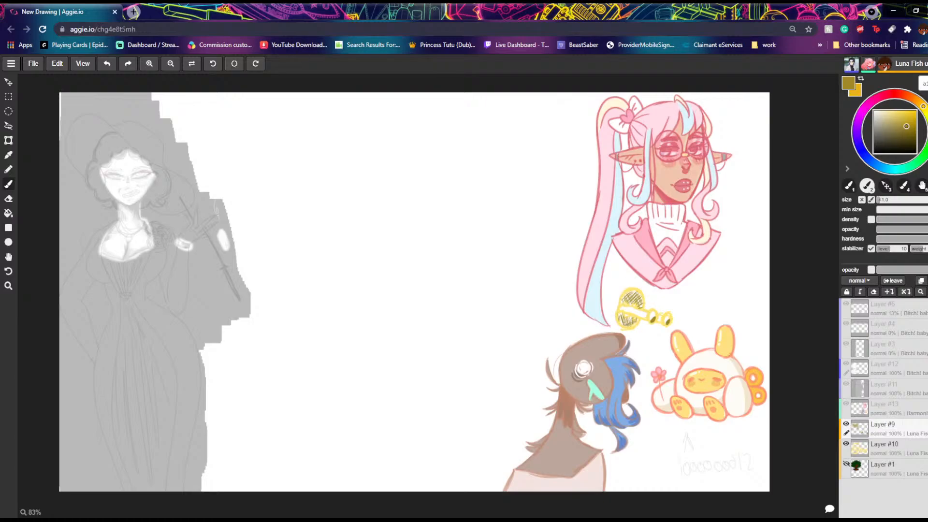
drag(618, 311, 625, 317)
click(9, 199)
mouse_move(628, 292)
mouse_down()
mouse_move(626, 323)
mouse_move(641, 302)
mouse_move(624, 314)
mouse_move(620, 301)
mouse_up()
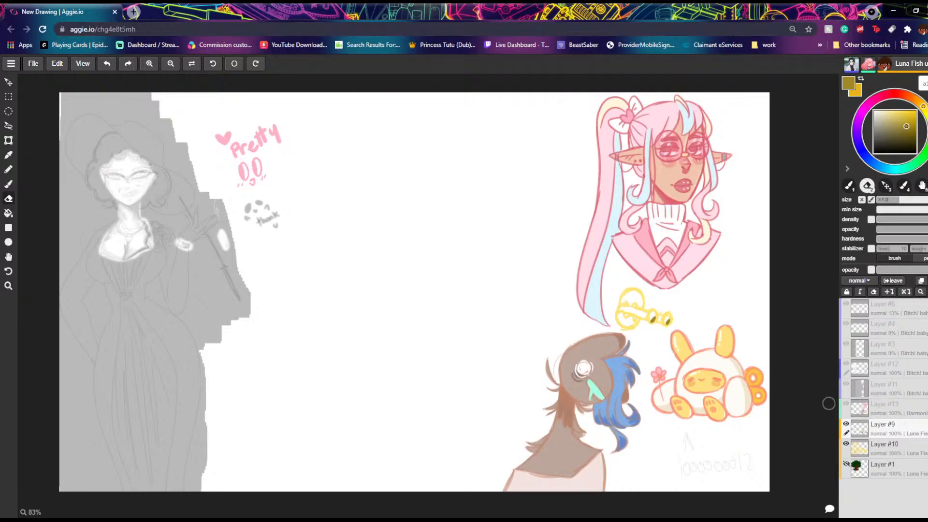
click(846, 423)
click(846, 424)
Step: Draw an olive arched upper eyelid with lashes in the empty middle of the canvas and trim the lashes shorter
click(8, 184)
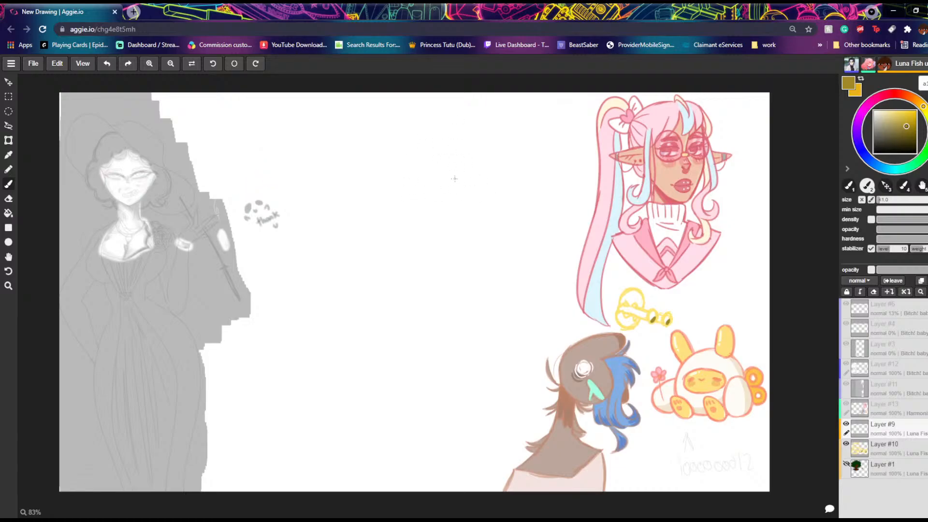
mouse_move(450, 183)
mouse_down()
mouse_move(415, 184)
mouse_move(443, 180)
mouse_move(411, 197)
mouse_move(434, 179)
mouse_move(407, 187)
mouse_move(440, 179)
mouse_move(428, 171)
mouse_move(448, 187)
mouse_up()
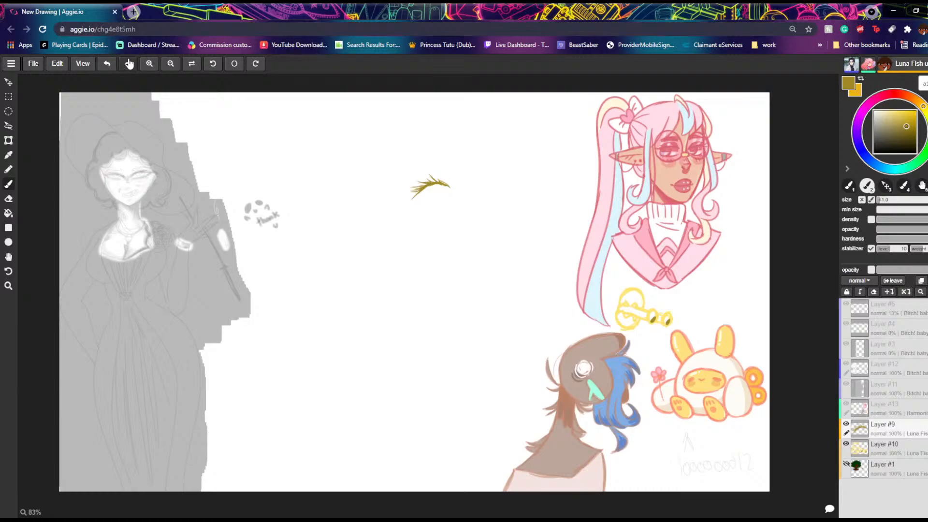
drag(422, 188, 412, 198)
mouse_move(445, 185)
mouse_down()
mouse_move(438, 188)
mouse_move(452, 197)
mouse_move(452, 185)
mouse_up()
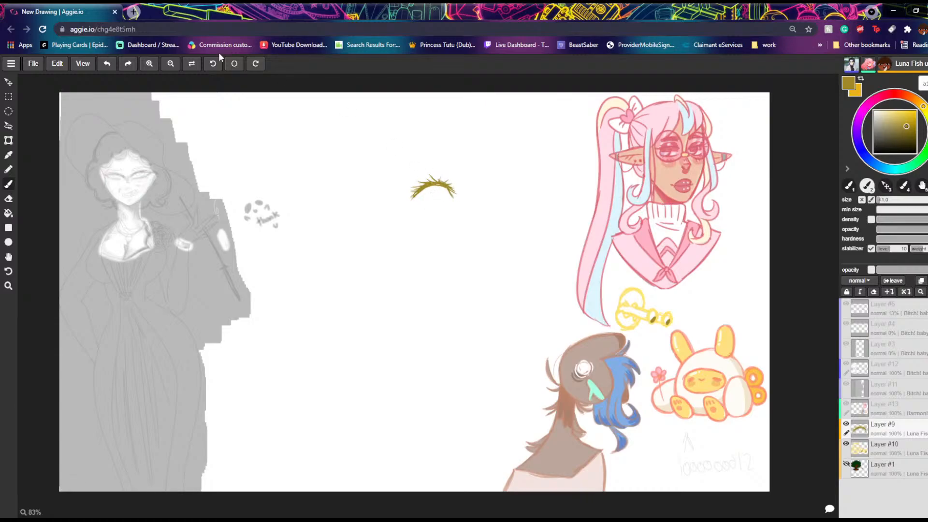
click(8, 198)
drag(429, 172, 431, 173)
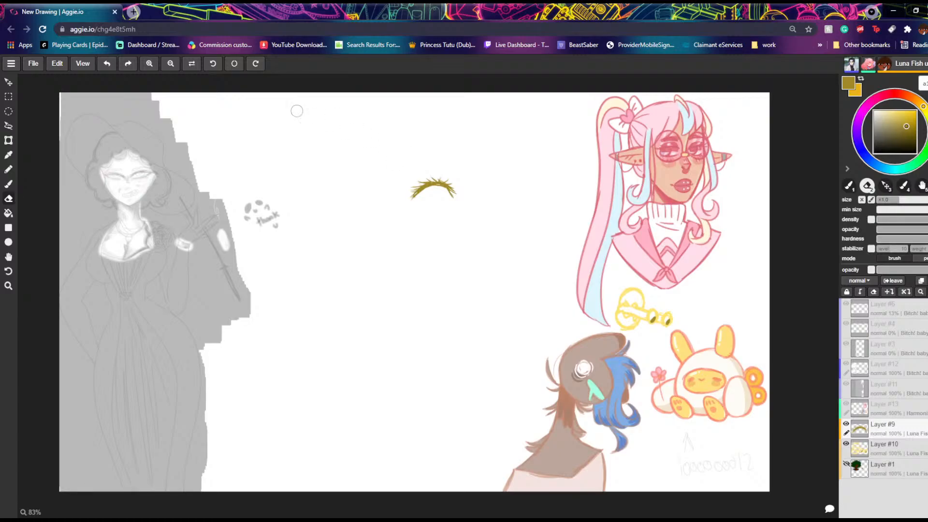
Step: Add a filled olive iris with a white highlight, an inner corner and a short lower line below the eyelid
click(9, 184)
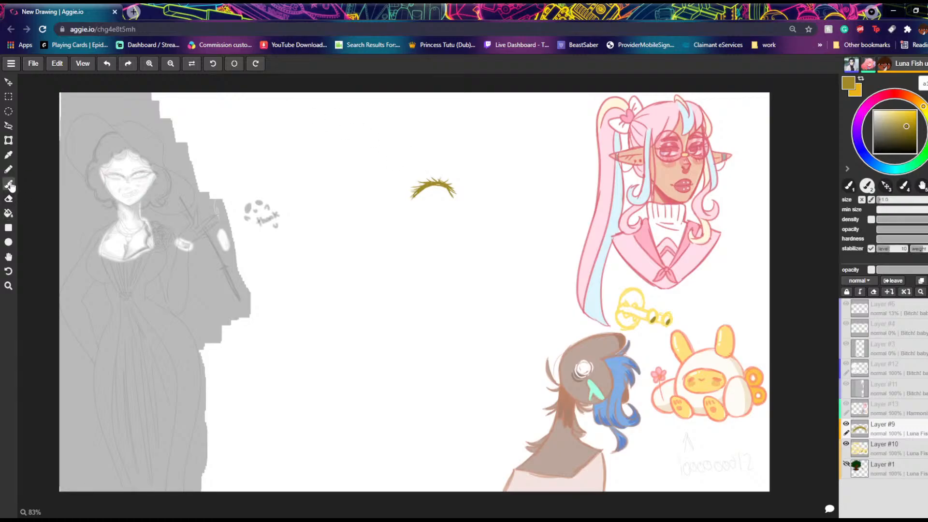
drag(446, 187, 444, 206)
mouse_move(427, 186)
mouse_down()
mouse_move(427, 205)
mouse_move(442, 206)
mouse_move(443, 196)
mouse_up()
click(107, 63)
click(106, 64)
click(107, 63)
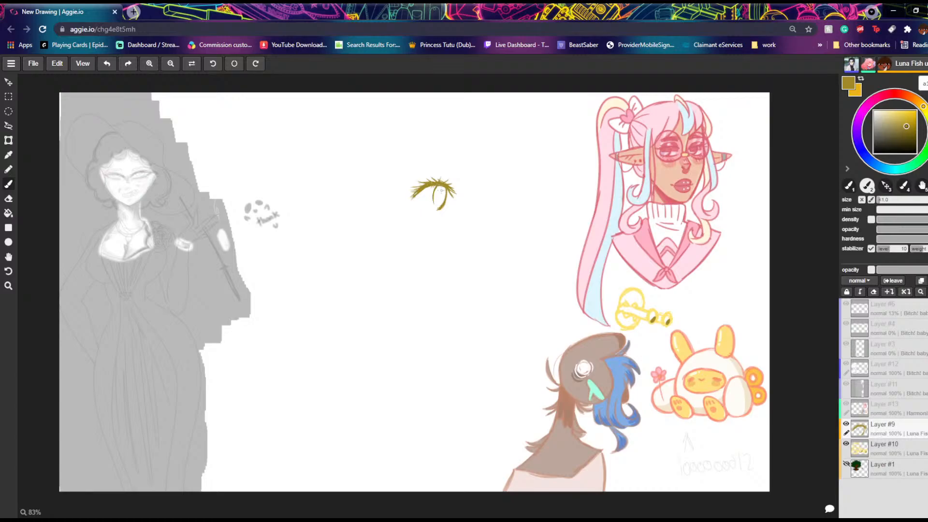
drag(445, 183, 441, 206)
drag(415, 195, 423, 202)
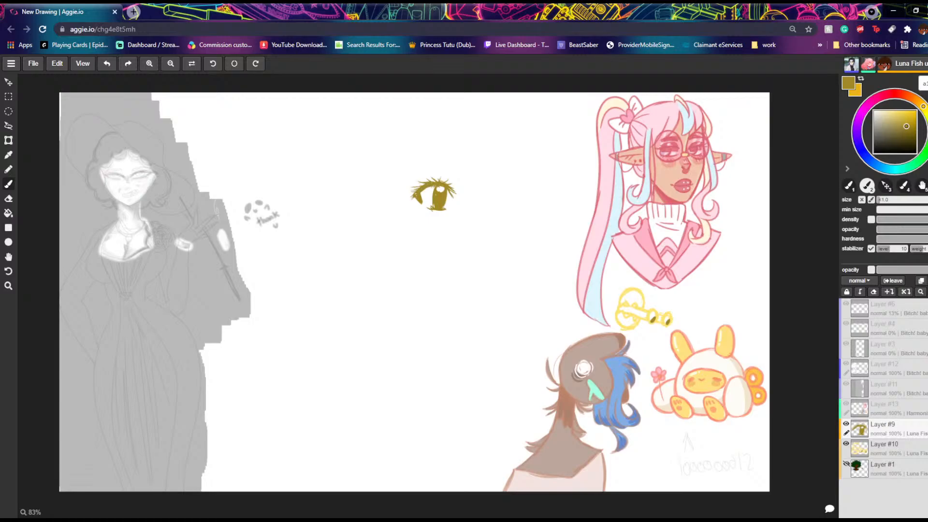
mouse_move(416, 192)
mouse_down()
mouse_move(435, 184)
mouse_move(455, 196)
mouse_up()
Step: Draw small olive outline hearts beside the elf, the grey lady, the bunny, the blue-haired figure and the head sketch
mouse_move(404, 317)
mouse_down()
mouse_move(387, 318)
mouse_move(428, 333)
mouse_move(406, 317)
mouse_up()
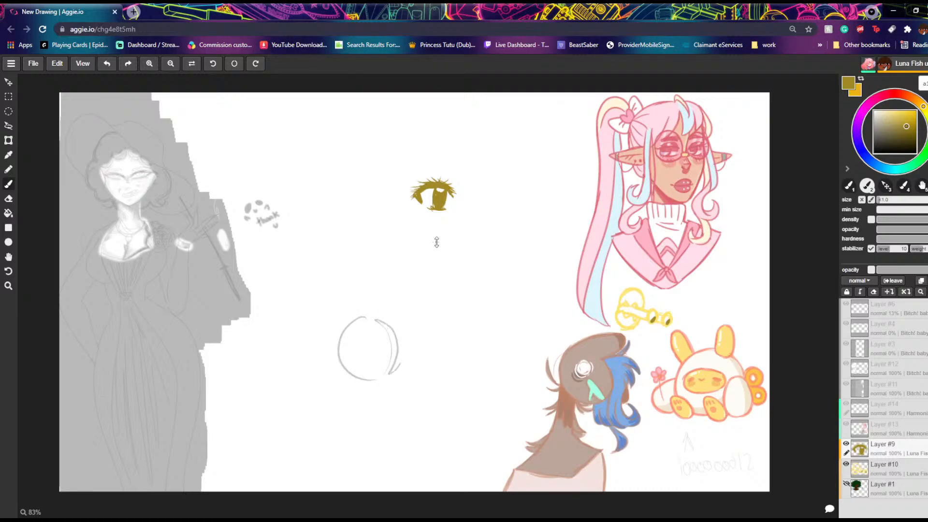
drag(590, 150, 587, 163)
click(107, 63)
click(106, 64)
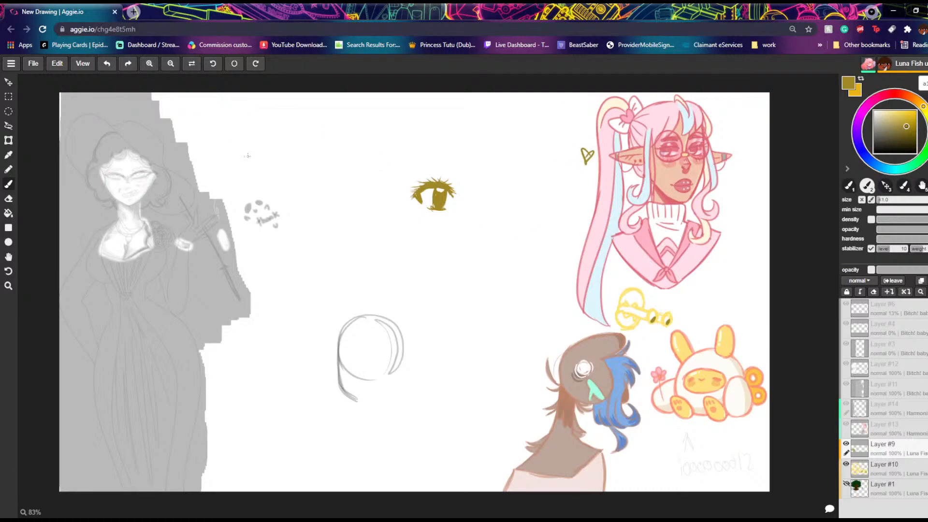
drag(196, 155, 201, 168)
drag(696, 320, 703, 341)
mouse_move(633, 431)
mouse_down()
mouse_move(634, 442)
mouse_move(650, 434)
mouse_move(638, 451)
mouse_up()
mouse_move(405, 380)
mouse_down()
mouse_move(425, 380)
mouse_move(413, 401)
mouse_up()
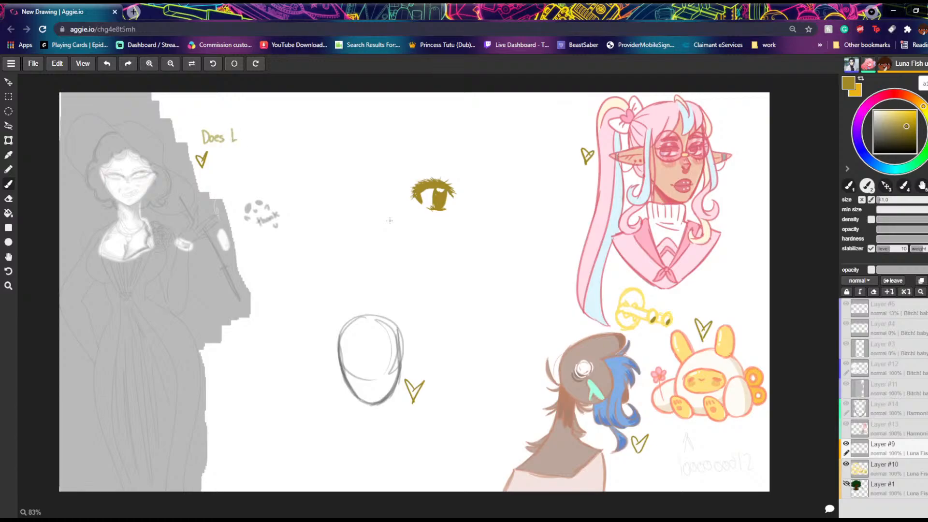
Step: Erase the eye's arched upper lashes and redraw the lid with longer lashes sweeping toward the outer corner
click(9, 199)
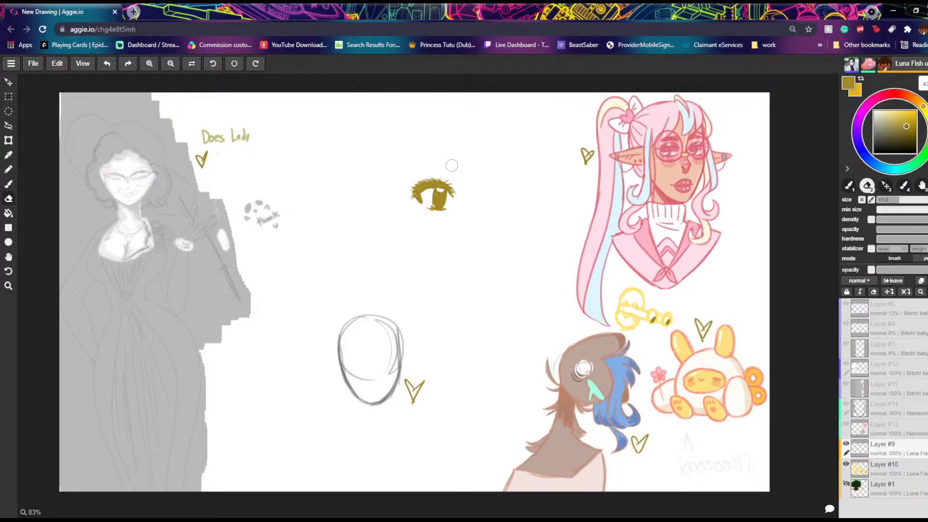
mouse_move(414, 169)
mouse_down()
mouse_move(458, 186)
mouse_move(413, 178)
mouse_move(446, 179)
mouse_move(432, 178)
mouse_move(407, 186)
mouse_move(433, 176)
mouse_move(397, 192)
mouse_move(436, 171)
mouse_move(403, 185)
mouse_move(440, 176)
mouse_move(417, 182)
mouse_move(472, 186)
mouse_up()
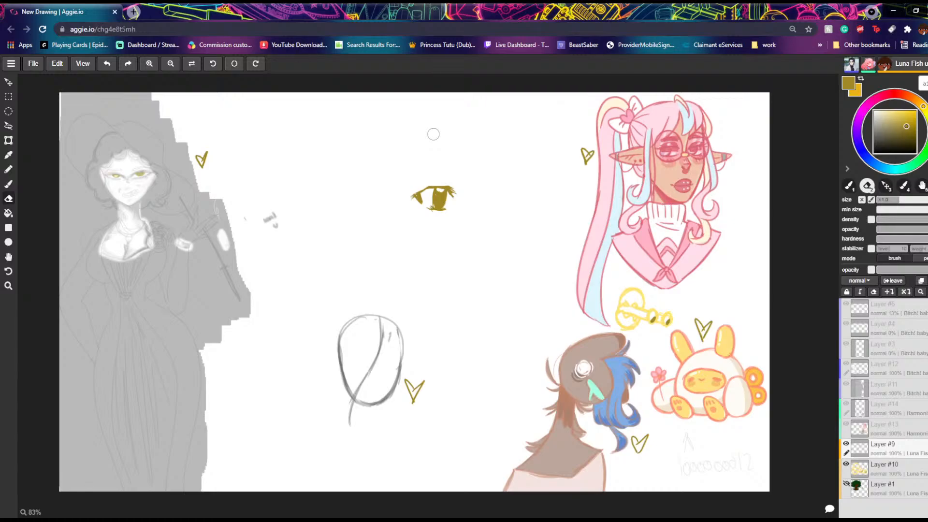
click(8, 183)
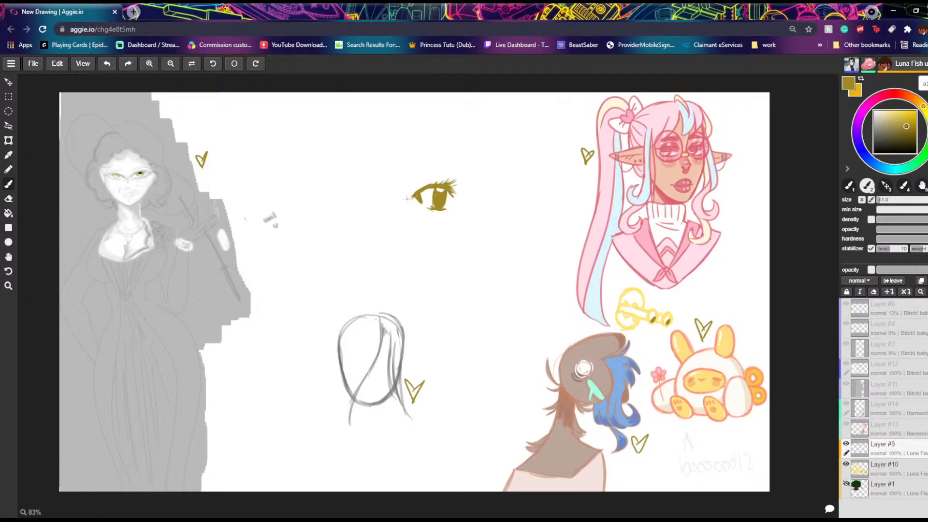
drag(345, 330, 394, 336)
key(ctrl+z)
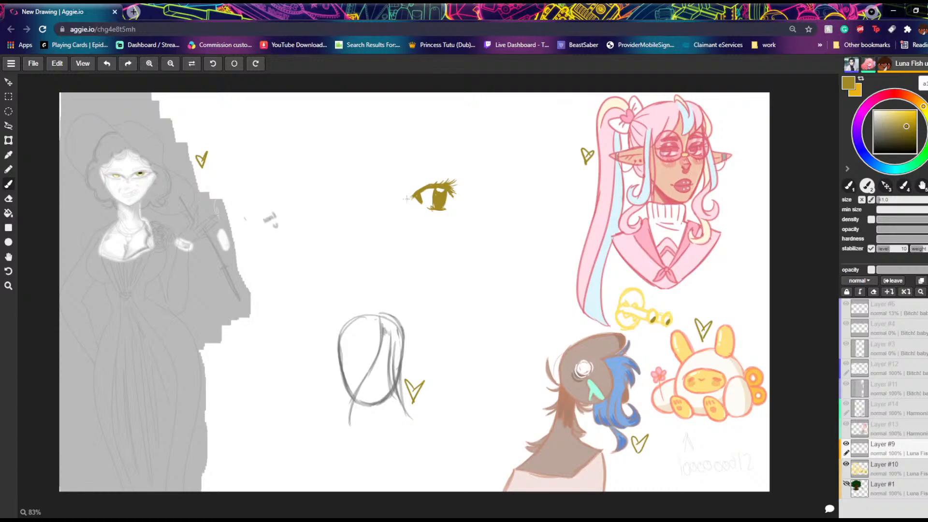
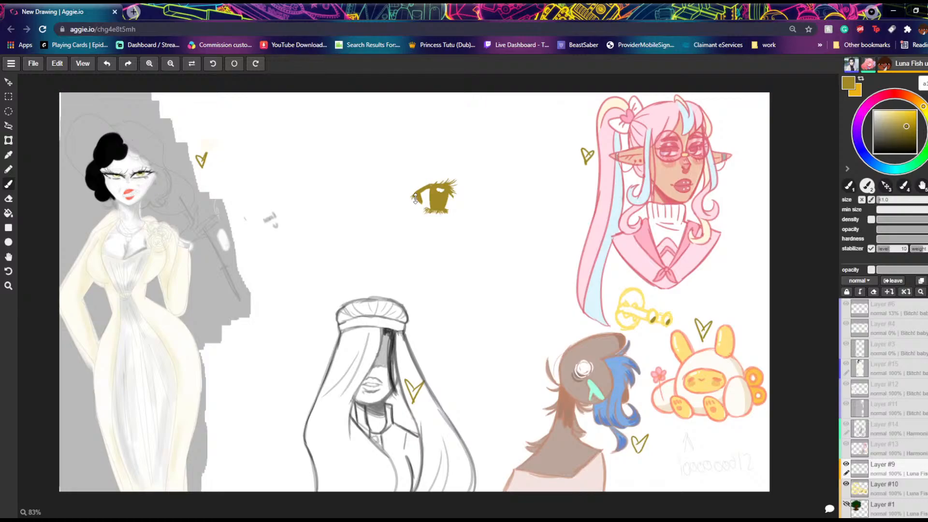
click(463, 510)
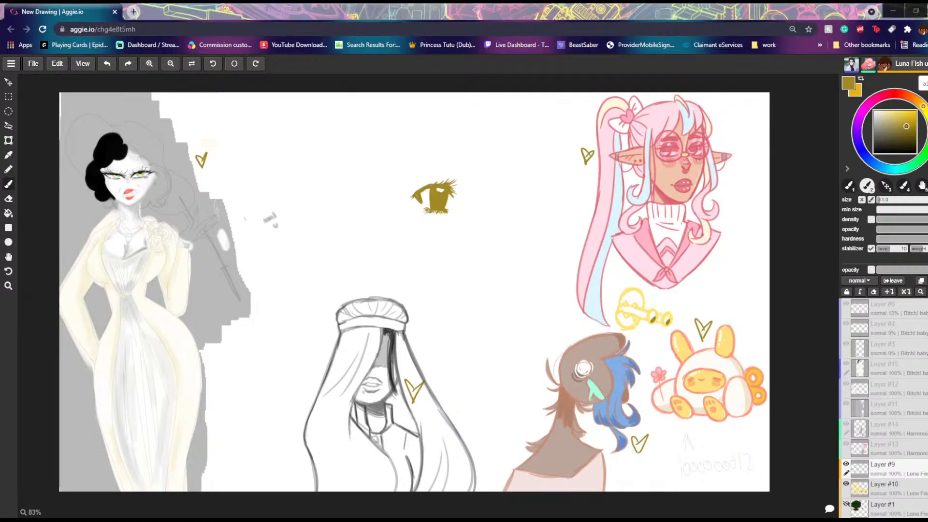
drag(457, 354, 474, 359)
mouse_move(471, 353)
mouse_down()
mouse_move(496, 355)
mouse_move(465, 380)
mouse_move(508, 372)
mouse_up()
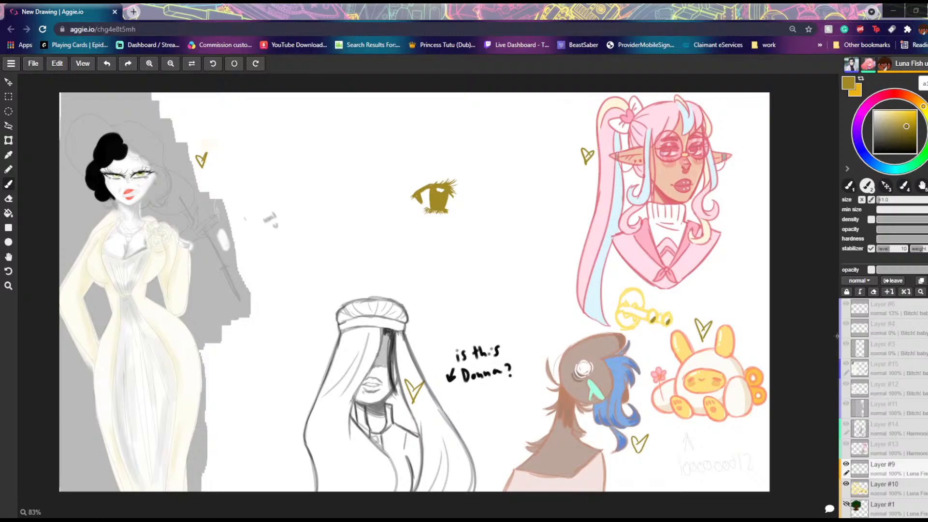
click(779, 14)
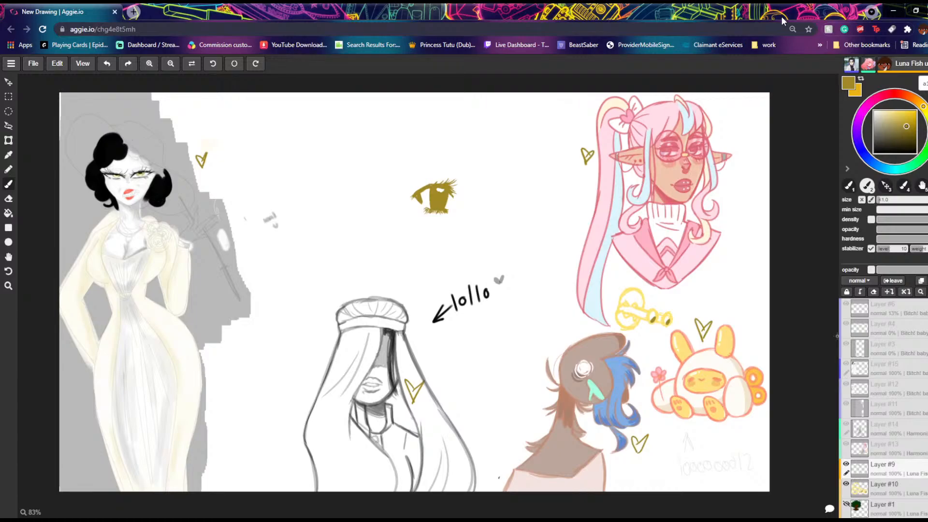
click(376, 519)
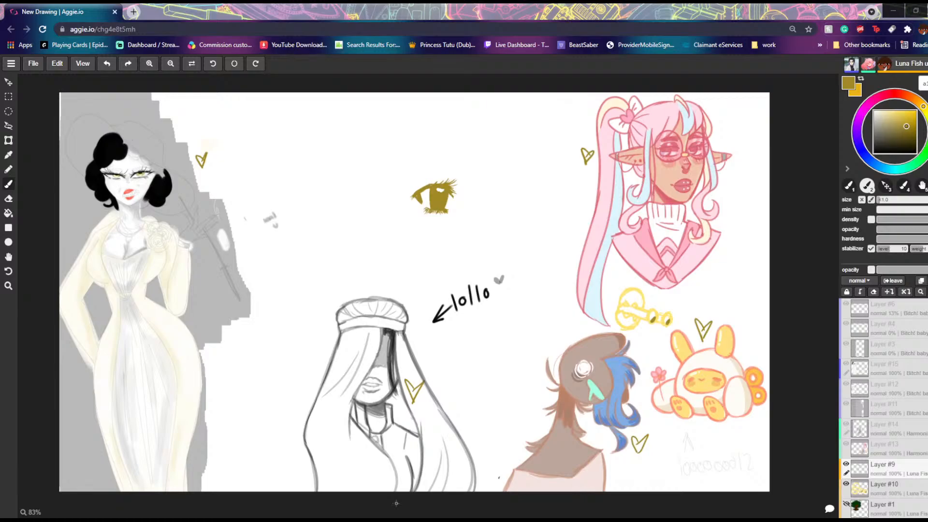